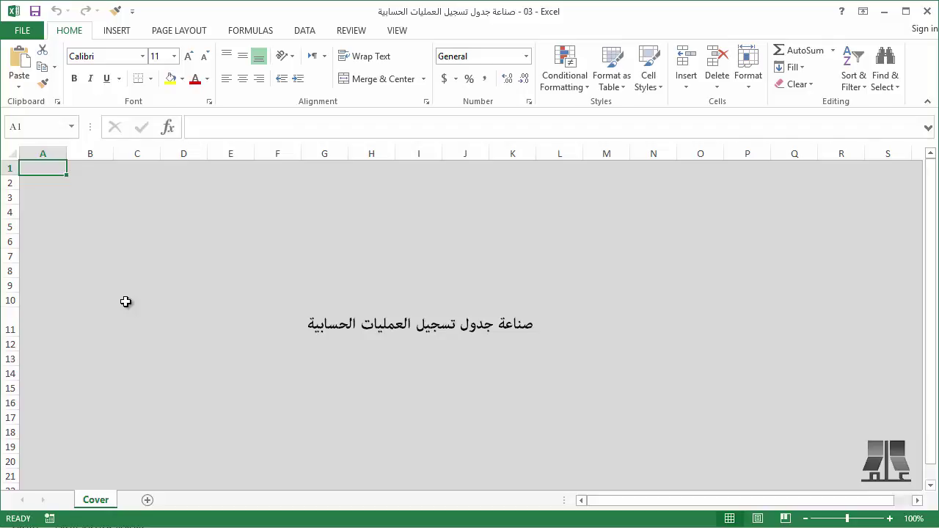
Insert a new blank sheet, Sheet1, next to the Cover sheet.
left_click(148, 500)
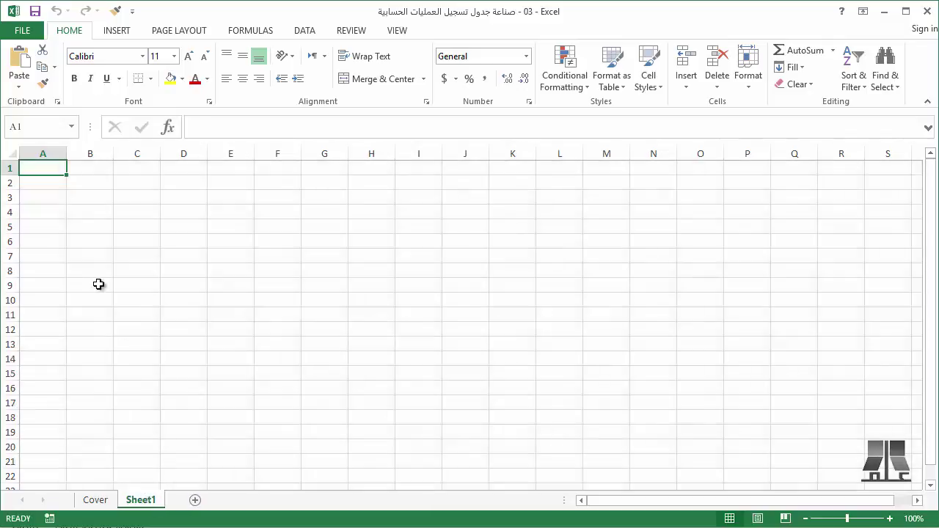
left_click(94, 170)
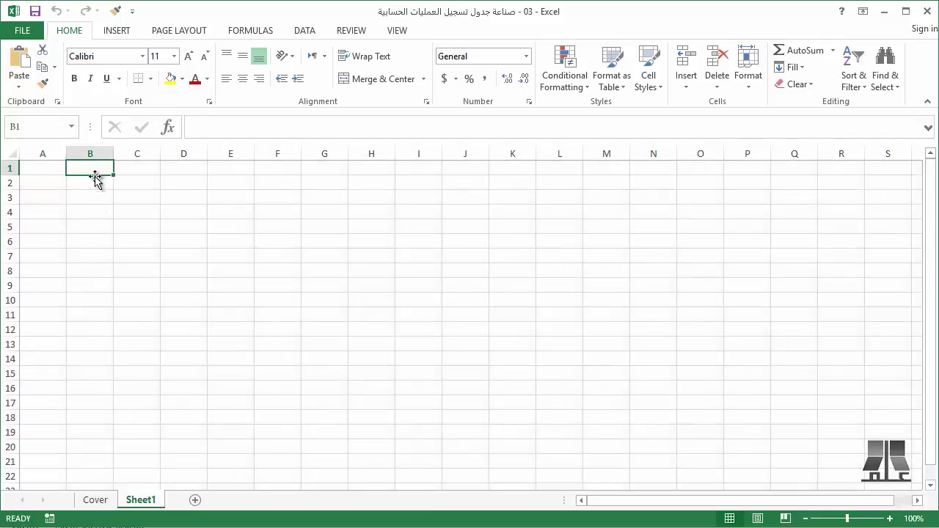
left_click(94, 183)
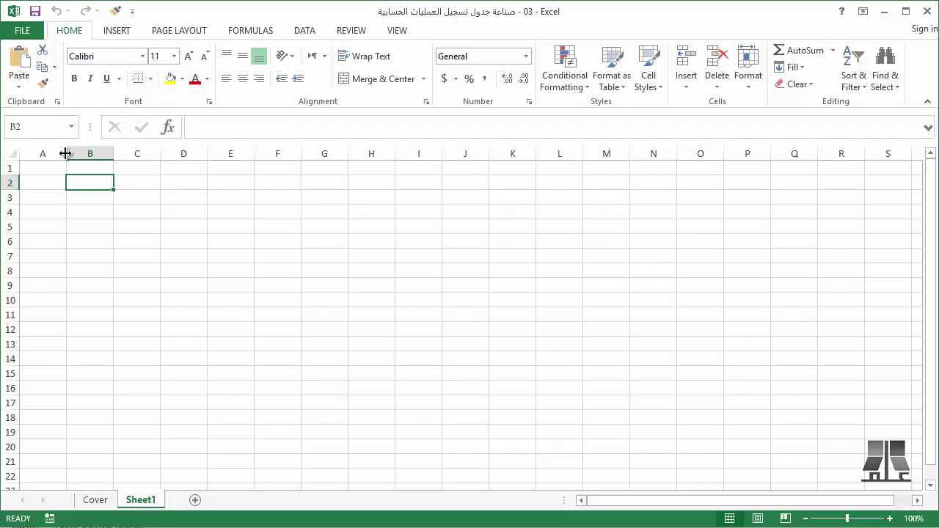
left_click_drag(65, 154, 372, 153)
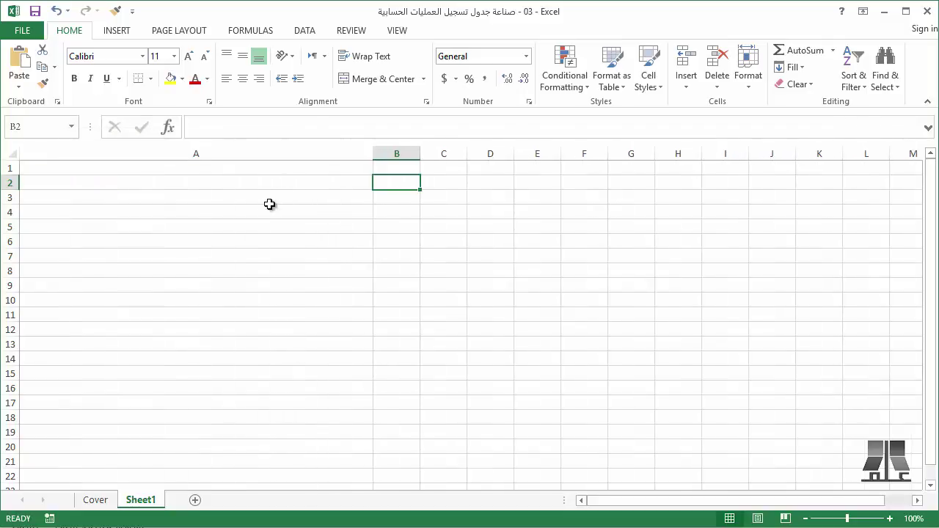
left_click_drag(14, 174, 14, 201)
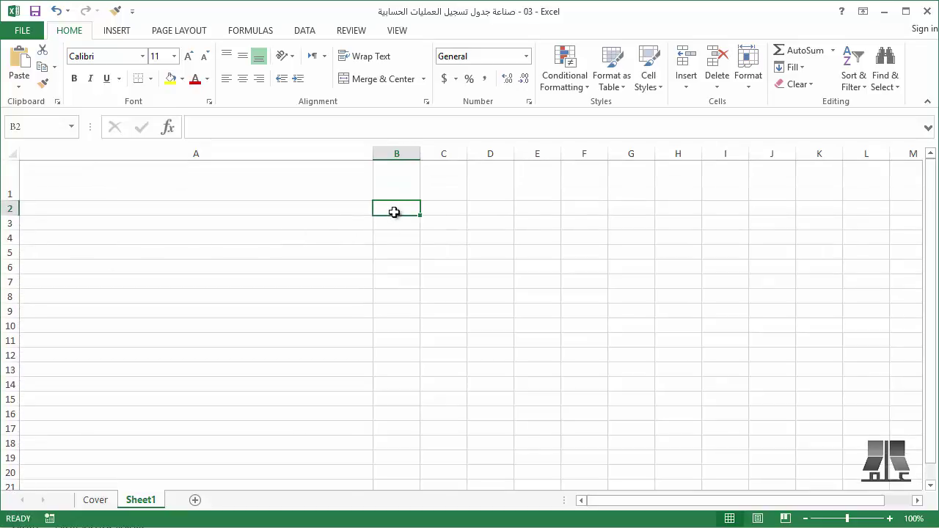
key("ctrl+z")
key("ctrl+z")
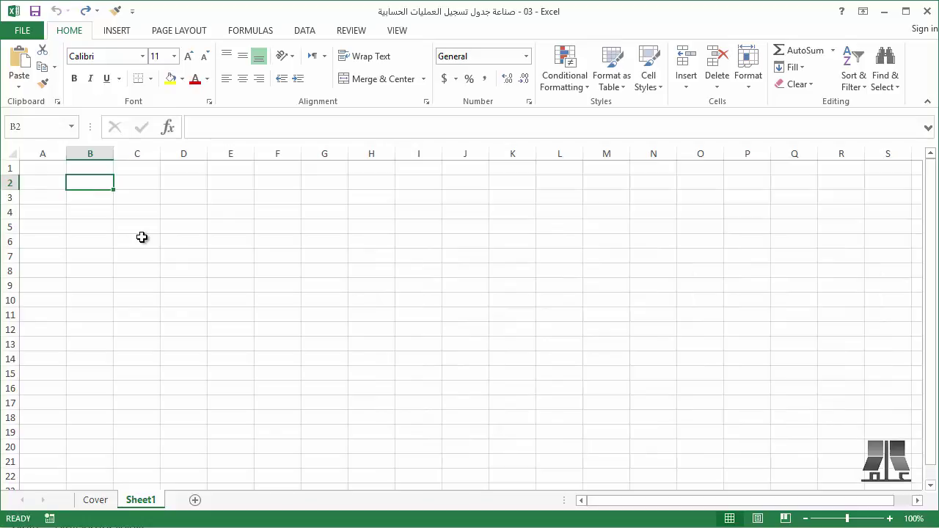
left_click(46, 169)
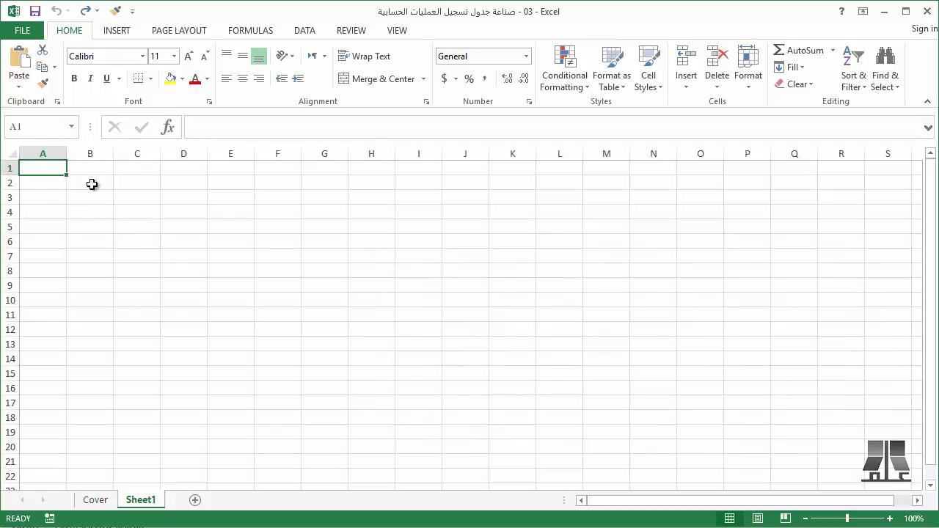
left_click(92, 184)
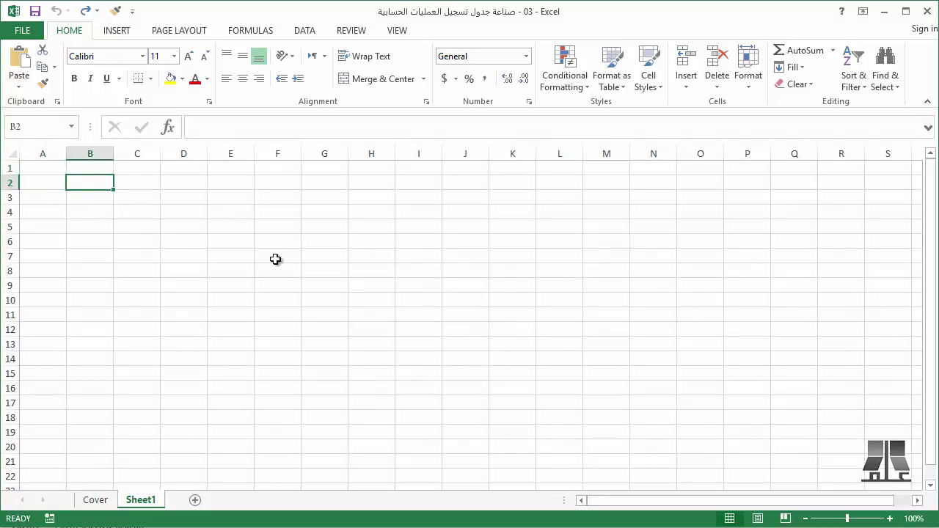
key("super+space")
Enter the Arabic headers التاريخ, البيان and النوع in B2 to D2.
type("التاريخ")
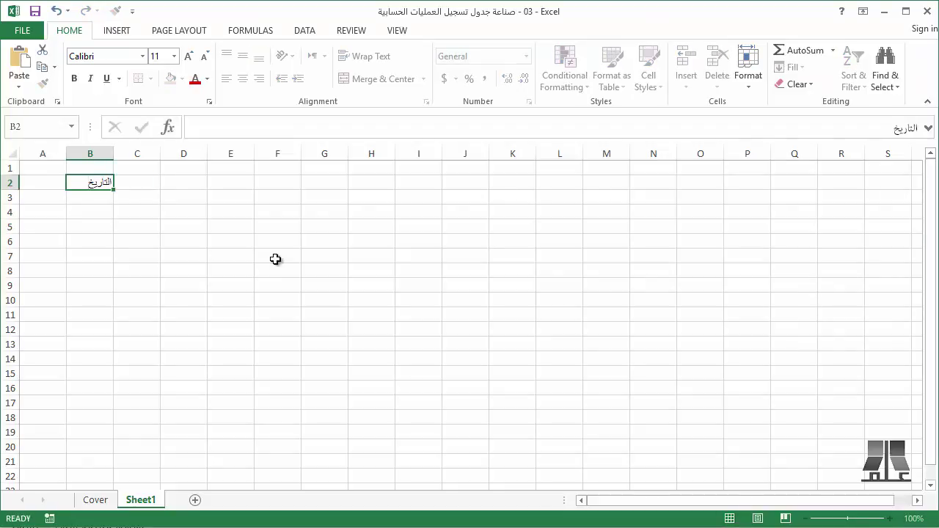
key("Tab")
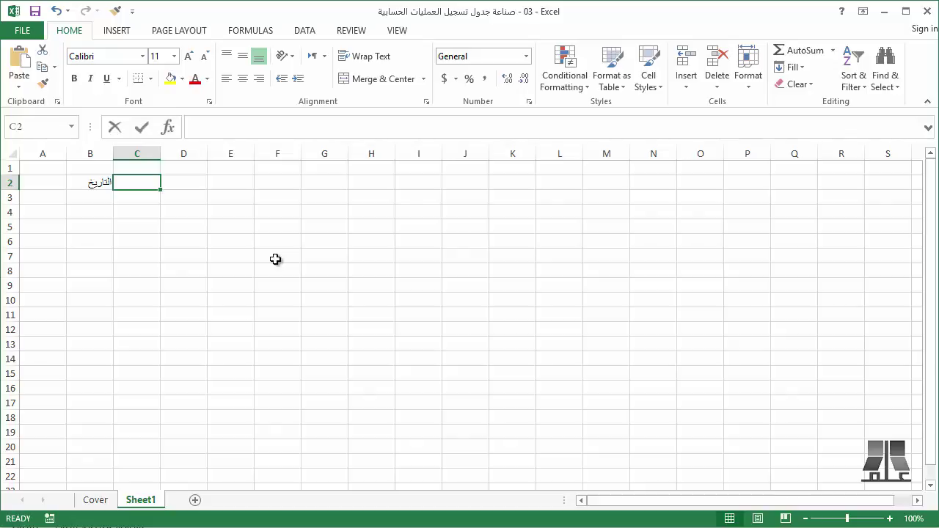
type("البيان")
key("Tab")
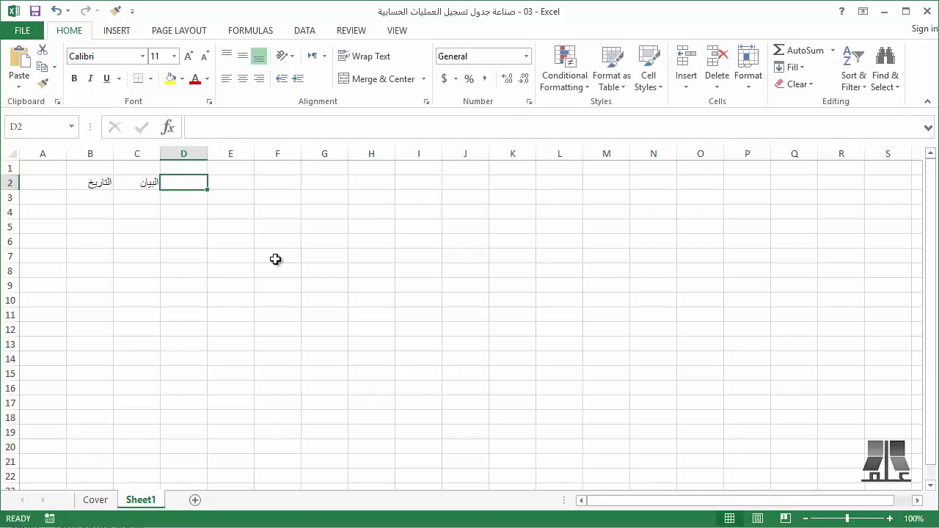
type("ن")
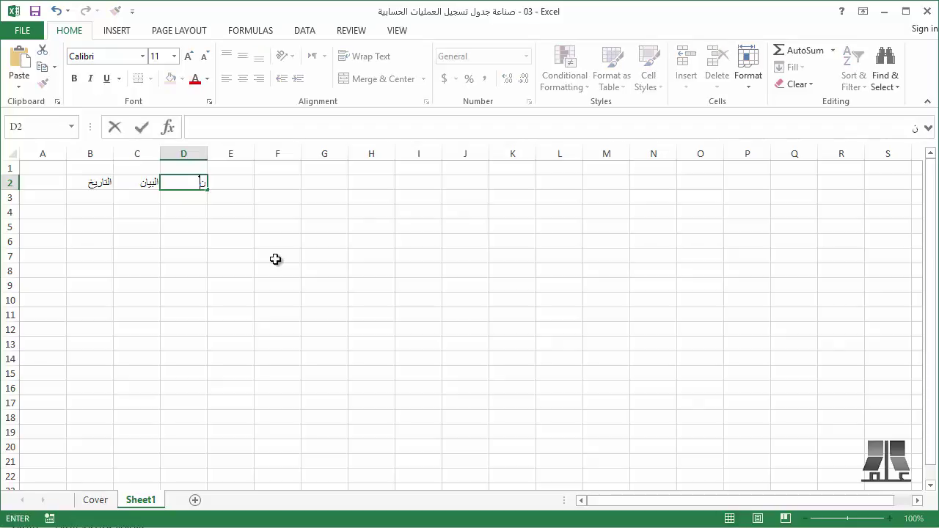
type("النوع")
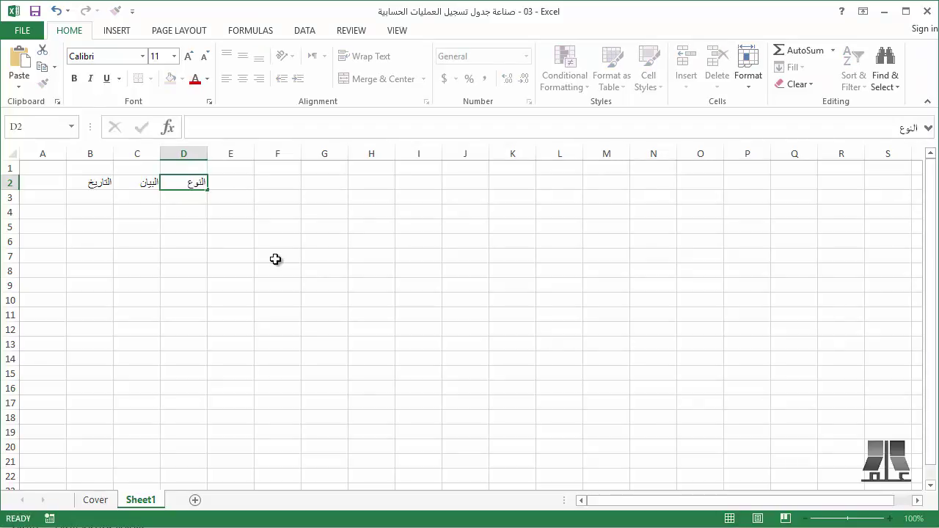
key("Tab")
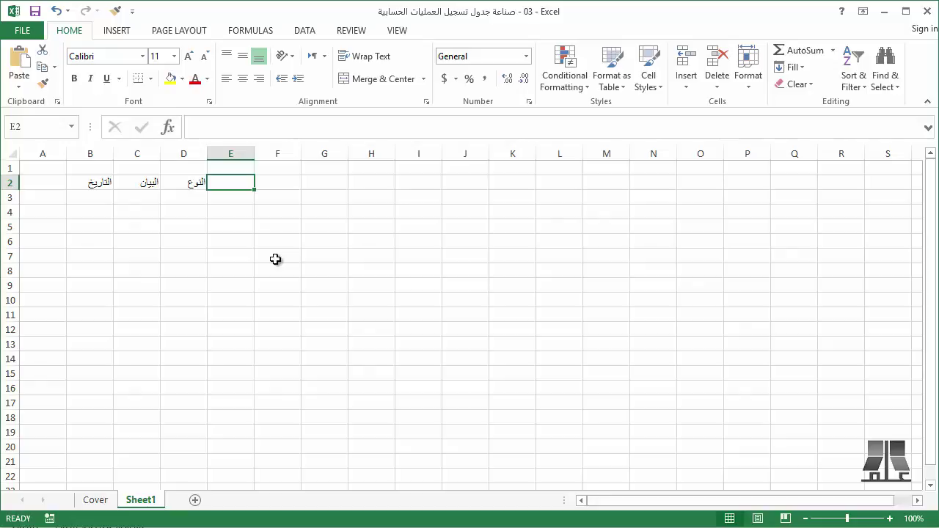
Switch input to English and enter IN and OUT as the E2 and F2 headers.
key("super+space")
type("IN")
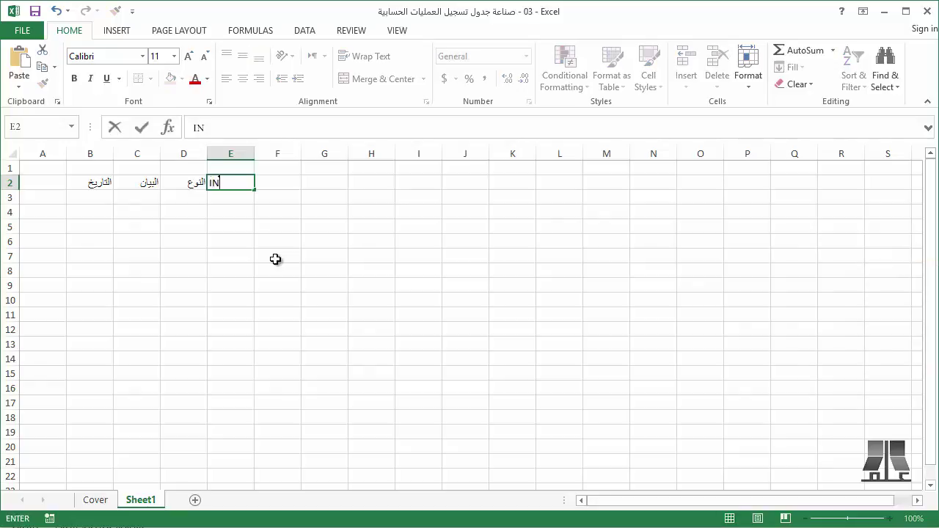
key("Tab")
type("OUT")
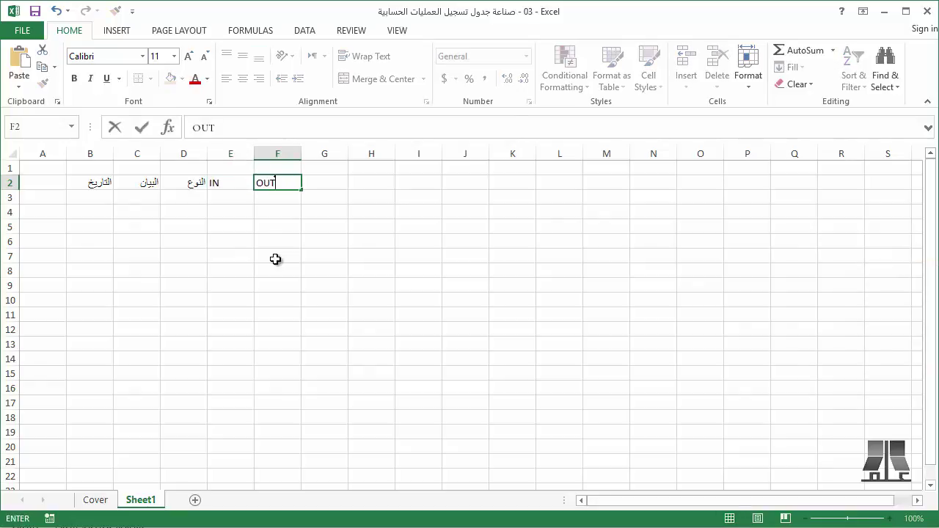
key("Tab")
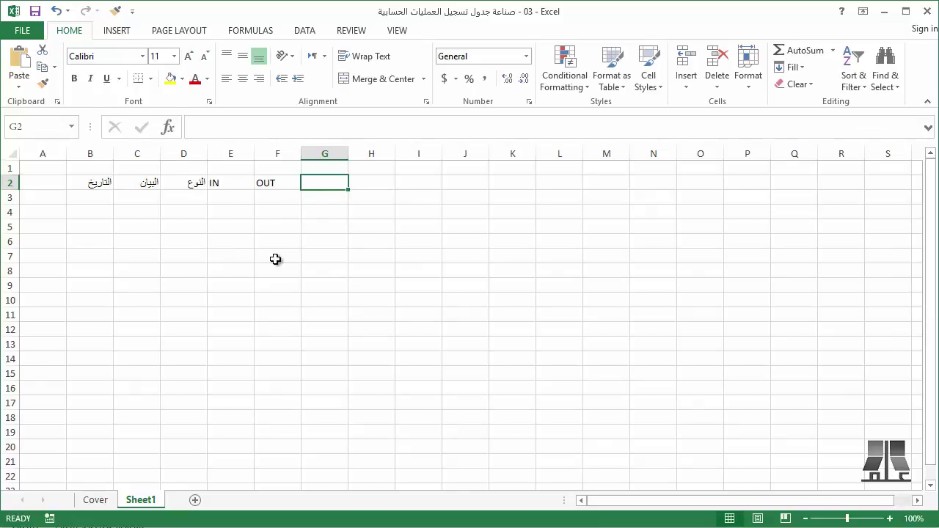
key("Left")
key("Left")
key("Left")
key("Left")
key("Left")
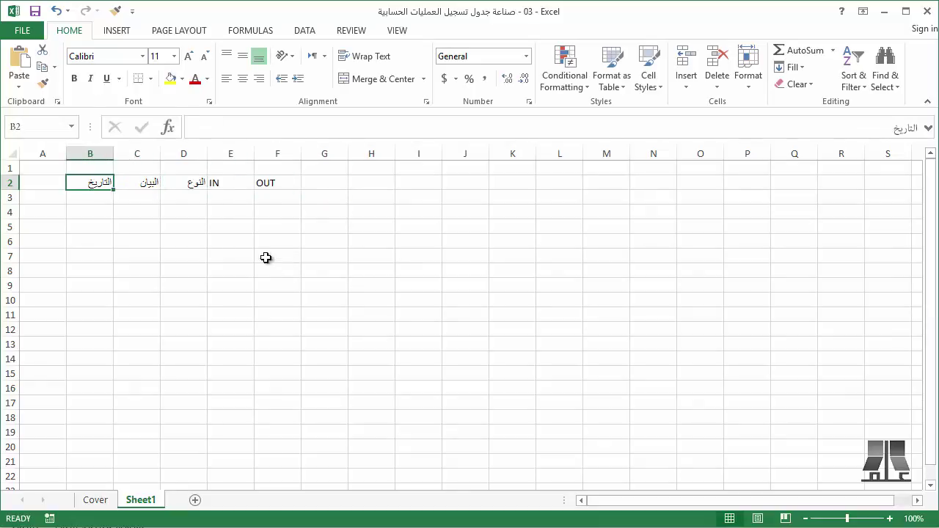
Make headers B2:F2 bold, centred vertically and horizontally, at font size 12.
left_click_drag(108, 182, 276, 183)
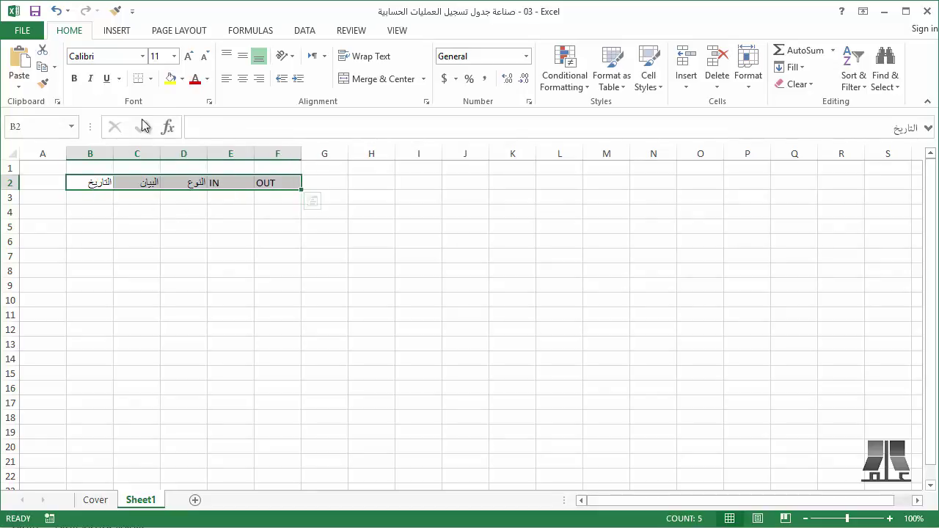
left_click(73, 79)
left_click(242, 56)
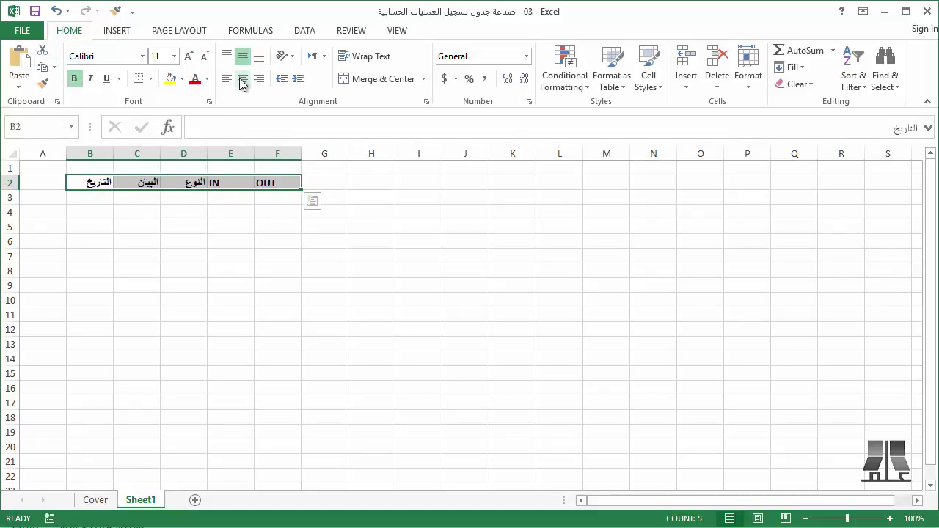
left_click(242, 78)
left_click(188, 56)
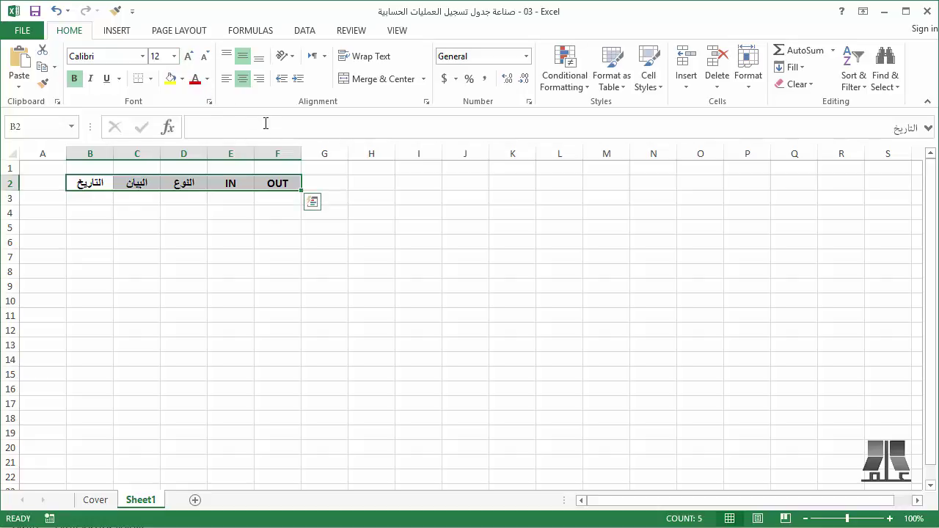
Widen columns B to F evenly, with column C made wider for descriptions.
mouse_move(284, 153)
left_mouse_down()
mouse_move(109, 152)
mouse_move(123, 153)
left_mouse_up()
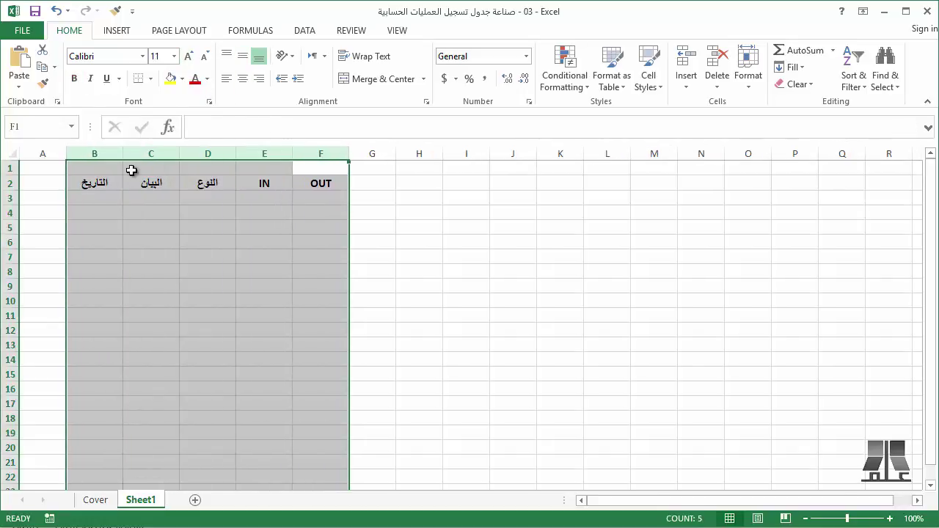
left_click(165, 223)
left_click_drag(179, 152, 292, 149)
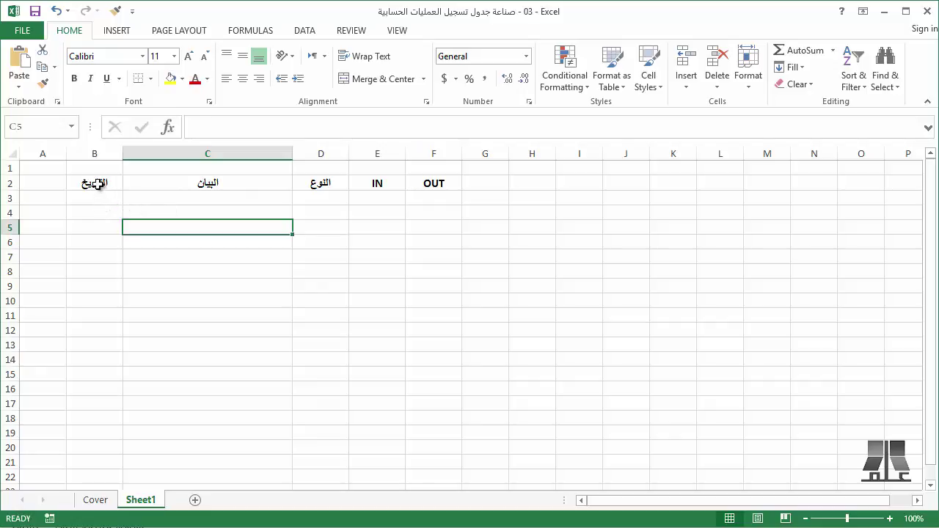
Select the table range from B2 down through column F.
mouse_move(98, 184)
left_mouse_down()
mouse_move(330, 184)
mouse_move(429, 525)
mouse_move(386, 234)
mouse_move(429, 145)
left_mouse_up()
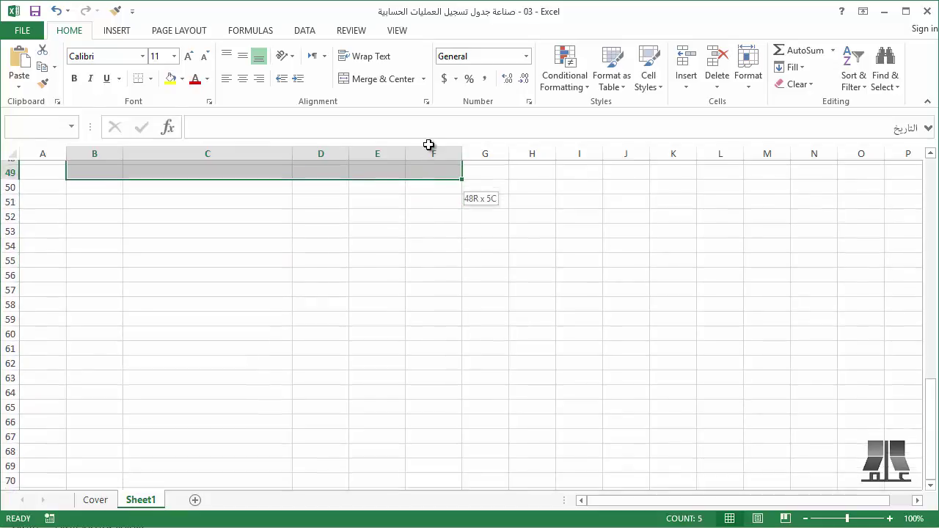
left_click_drag(429, 144, 427, 236)
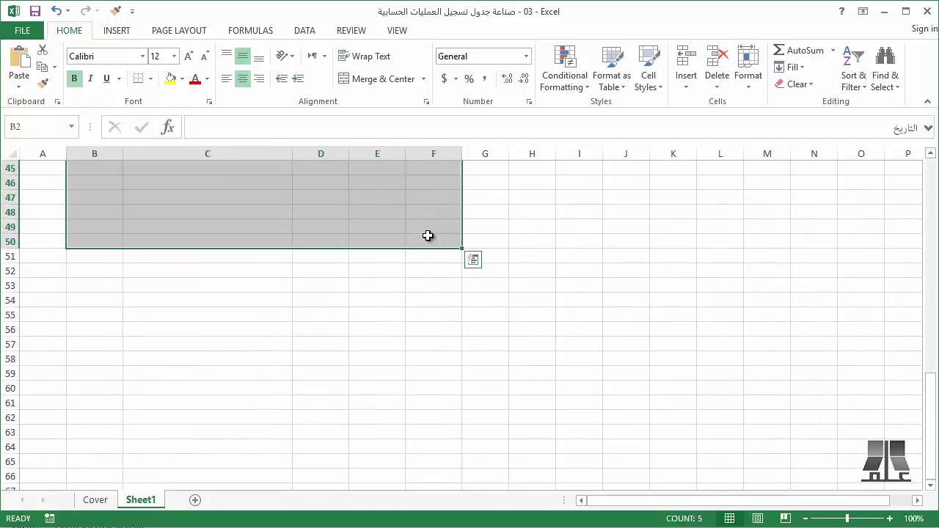
scroll(428, 235, "up", 3)
scroll(428, 236, "up", 3)
scroll(425, 231, "up", 5)
scroll(424, 225, "up", 4)
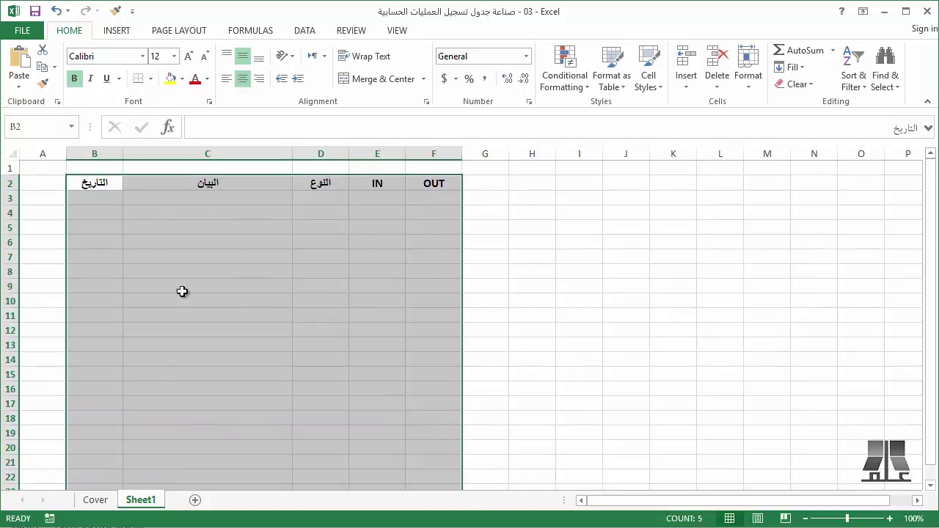
Give the table range borders on every cell plus a thick outside border.
left_click(151, 79)
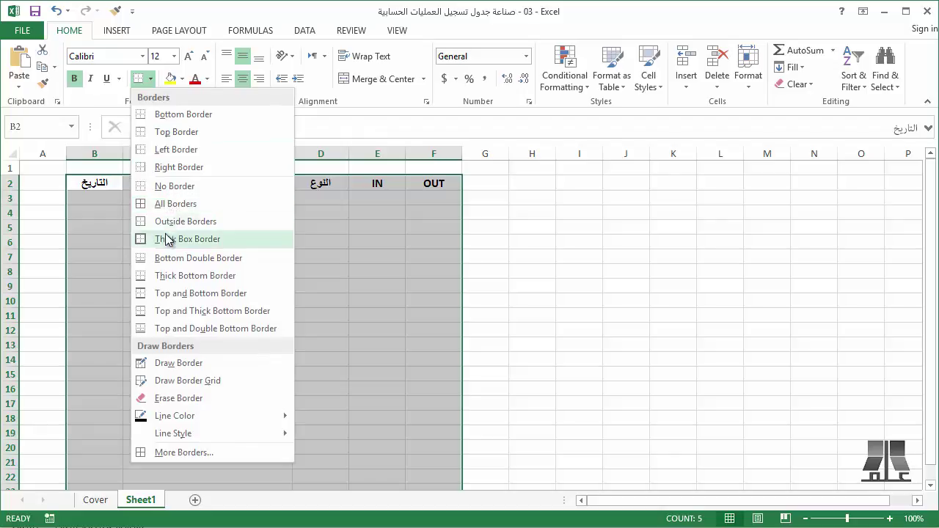
left_click(168, 239)
left_click(149, 79)
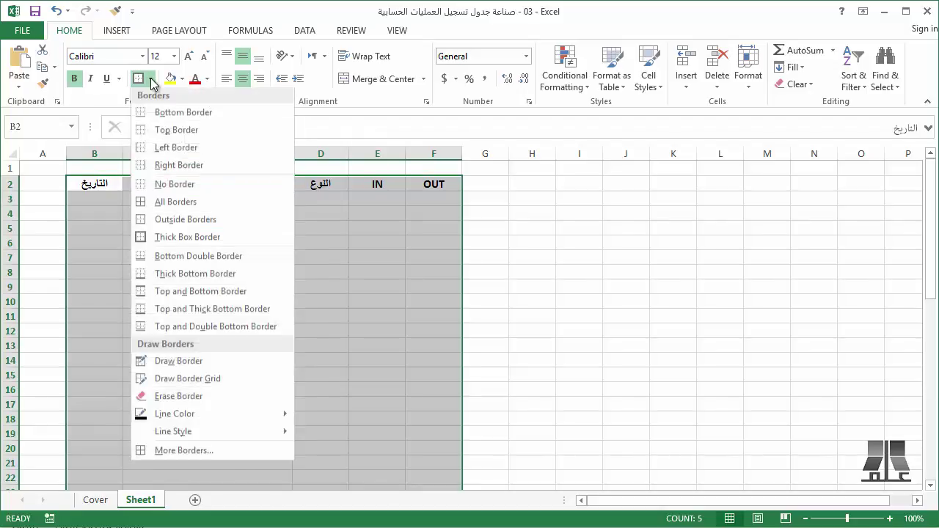
left_click(157, 203)
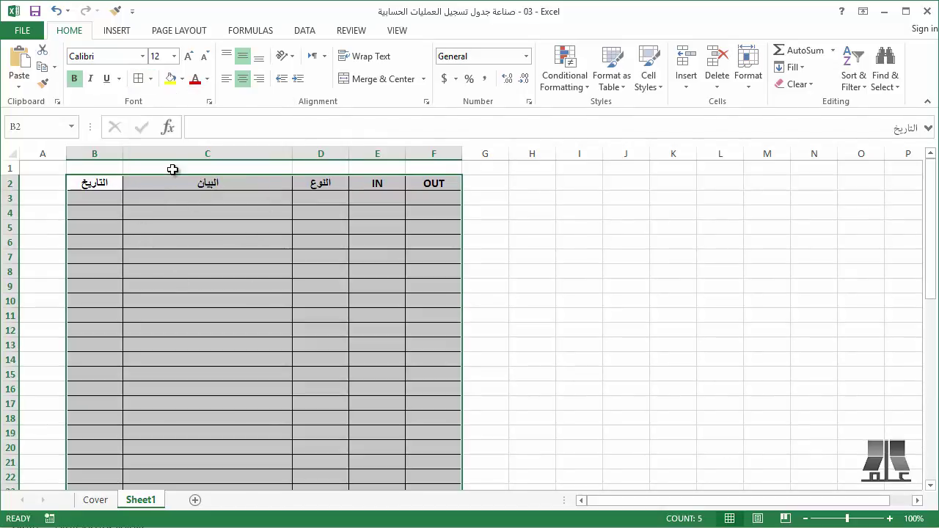
left_click(149, 78)
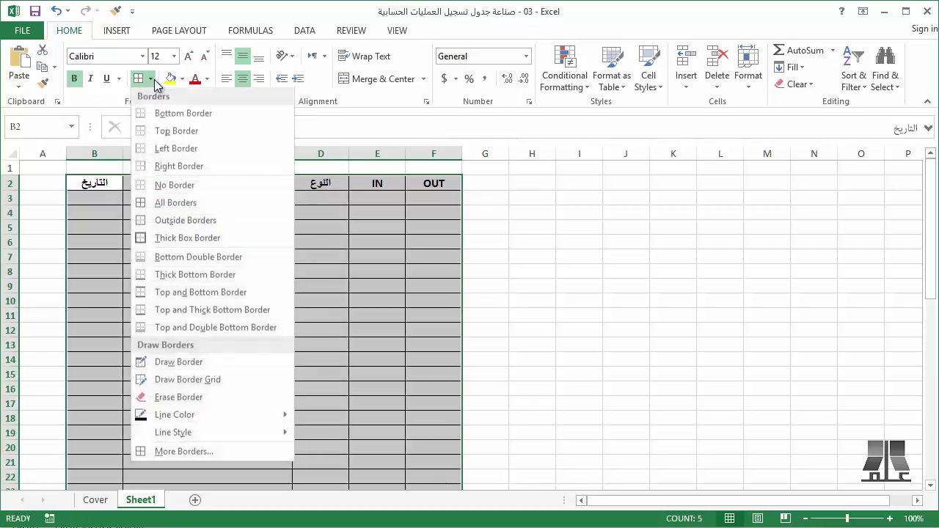
left_click(180, 241)
left_click(194, 258)
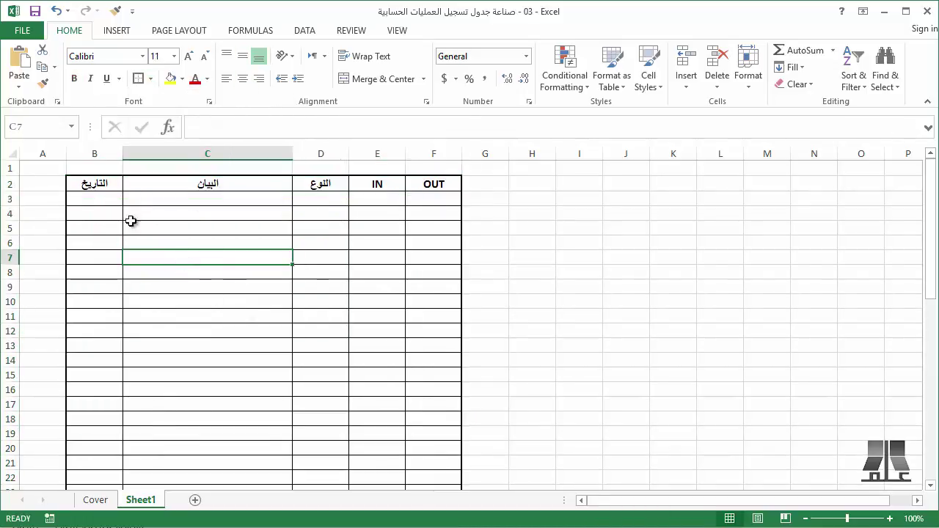
Put a thick box border around the header row B2:F2.
left_click_drag(88, 184, 429, 186)
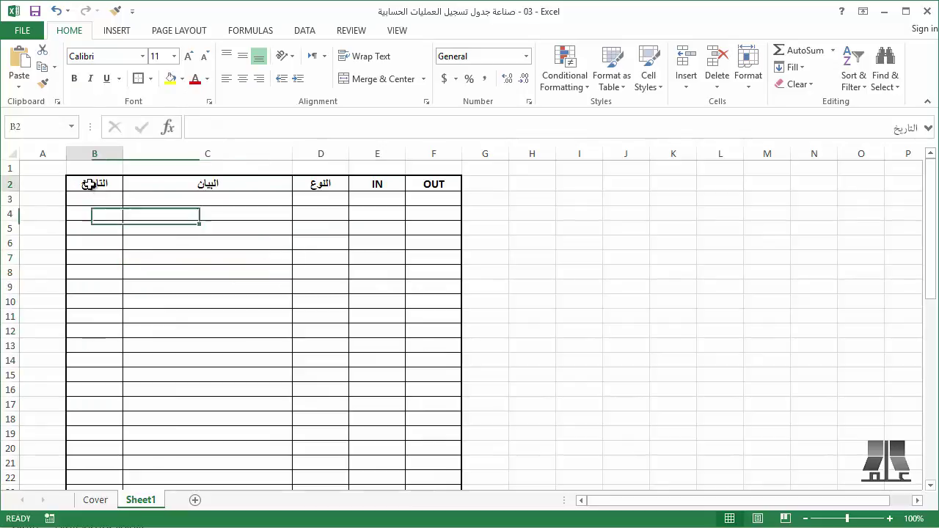
left_click(138, 78)
left_click(116, 257)
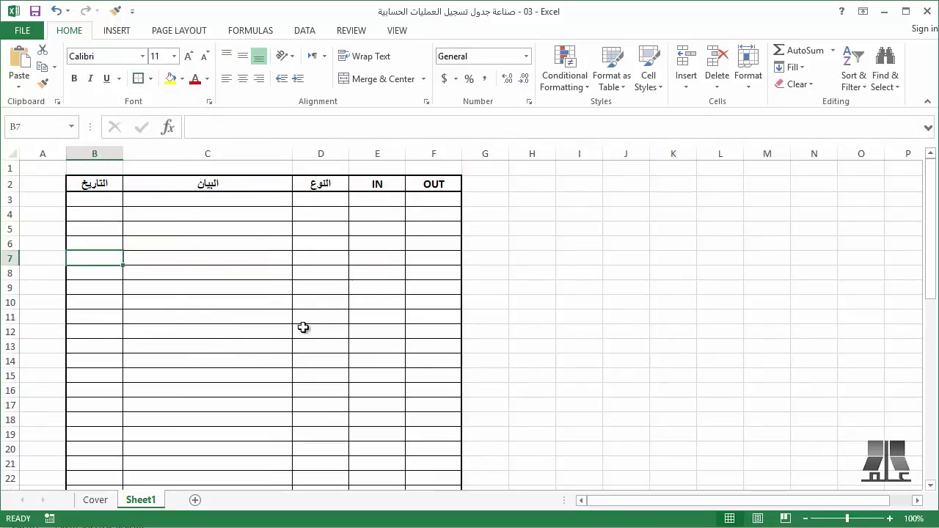
left_click_drag(422, 185, 112, 192)
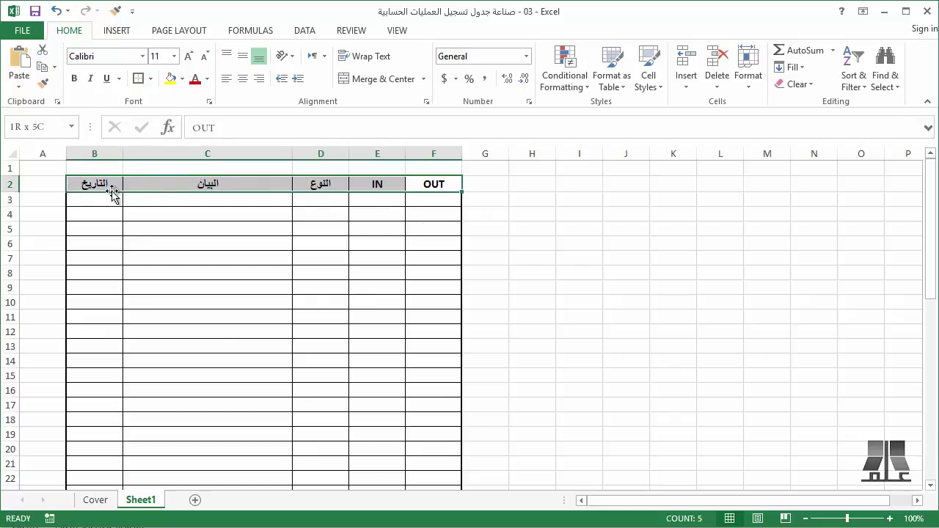
Fill the header row B2:F2 orange with white text.
left_click(182, 78)
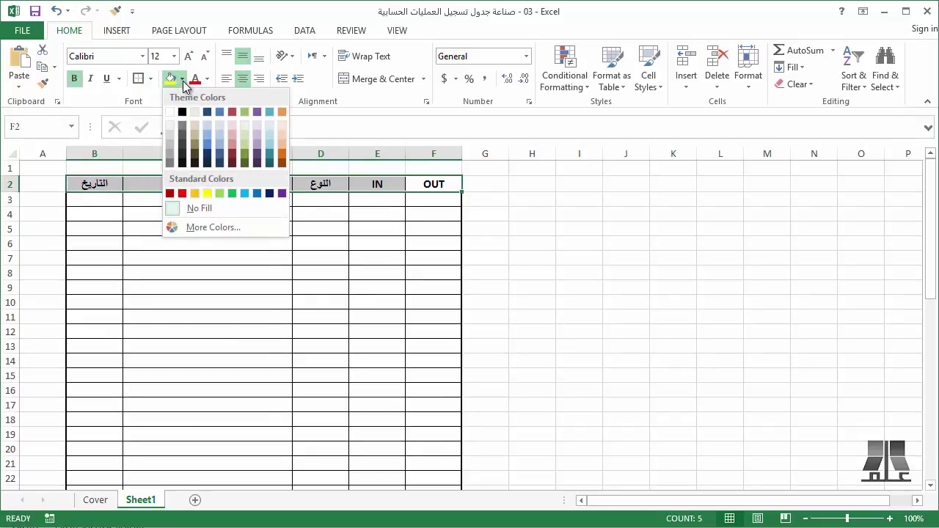
left_click(281, 112)
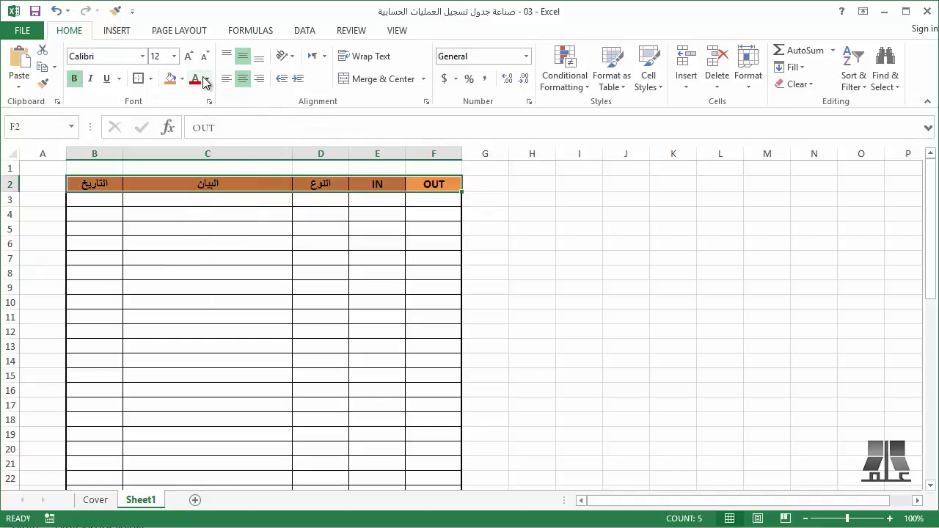
left_click(205, 81)
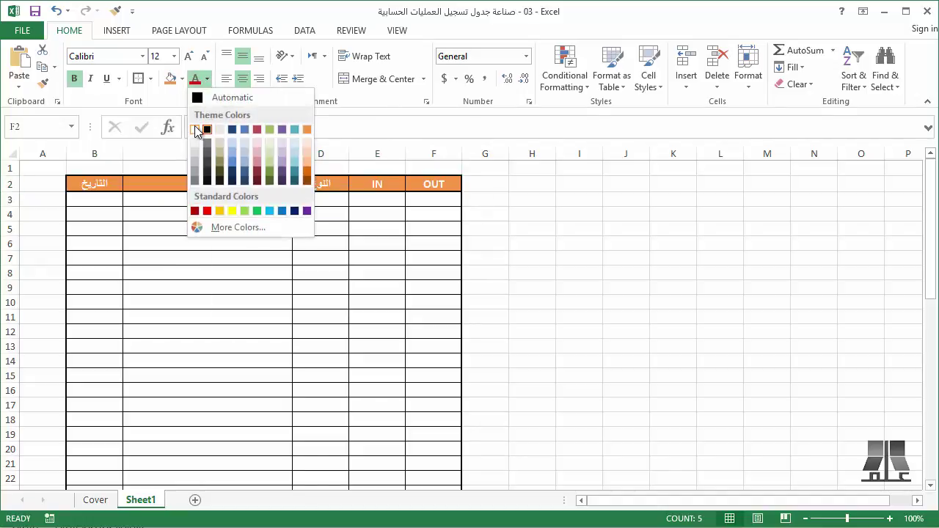
left_click(196, 127)
left_click(188, 57)
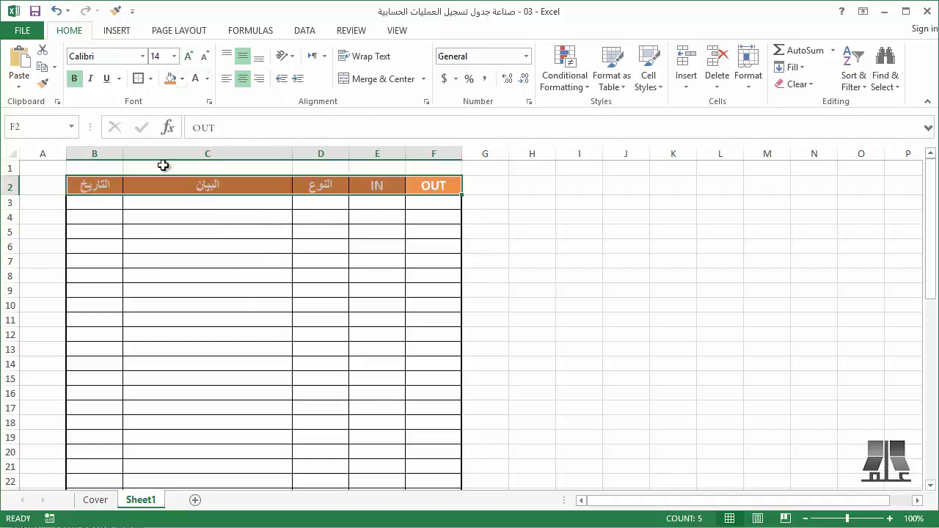
left_click(144, 234)
Return the header font to size 12 and make row 2 slightly taller.
left_click_drag(422, 191, 117, 188)
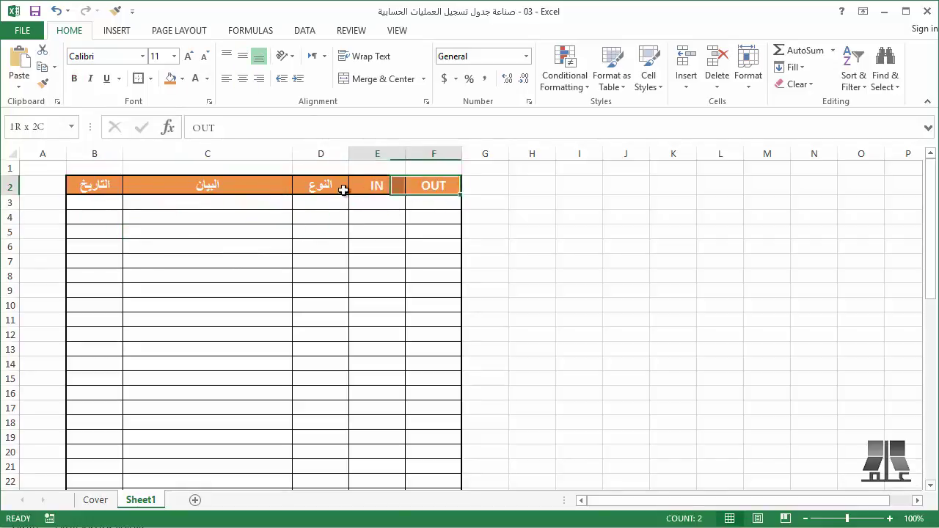
left_click(206, 57)
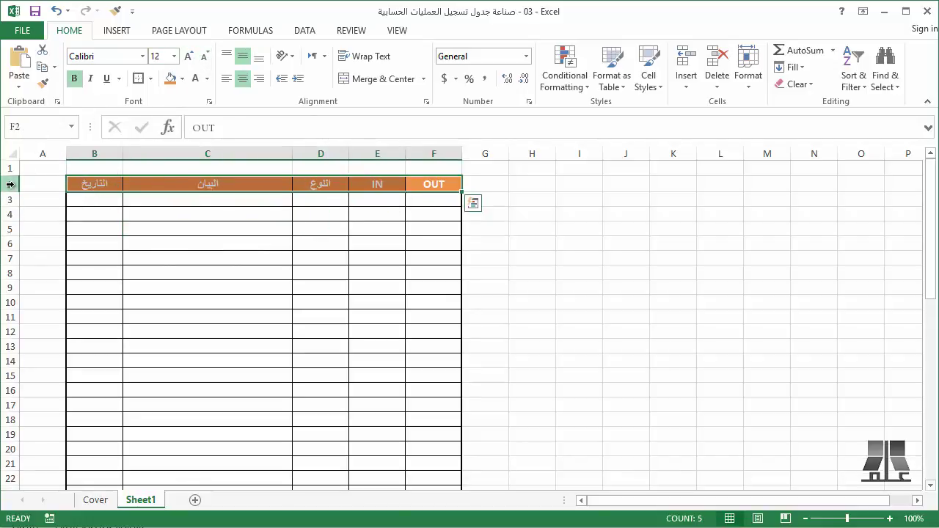
left_click_drag(14, 189, 14, 195)
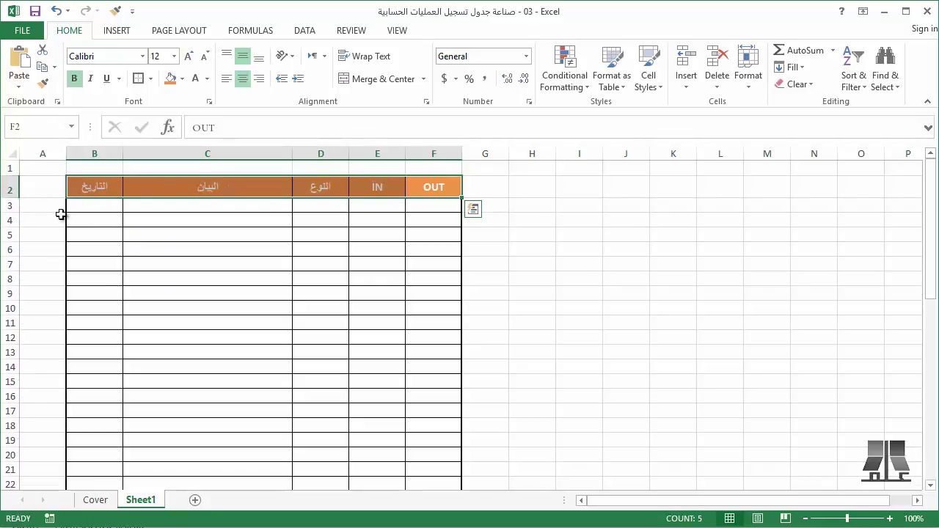
left_click(119, 251)
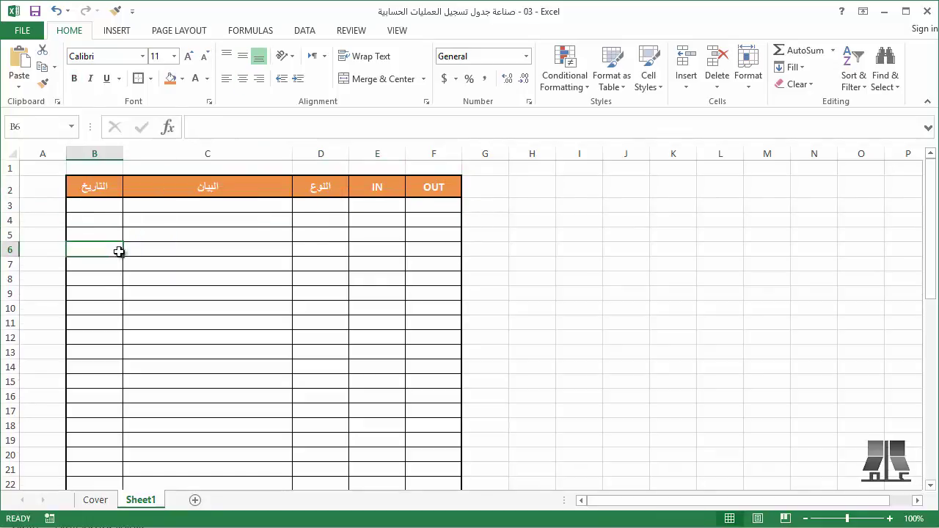
Select from B3 down to the table's last row, B50.
left_click(12, 206)
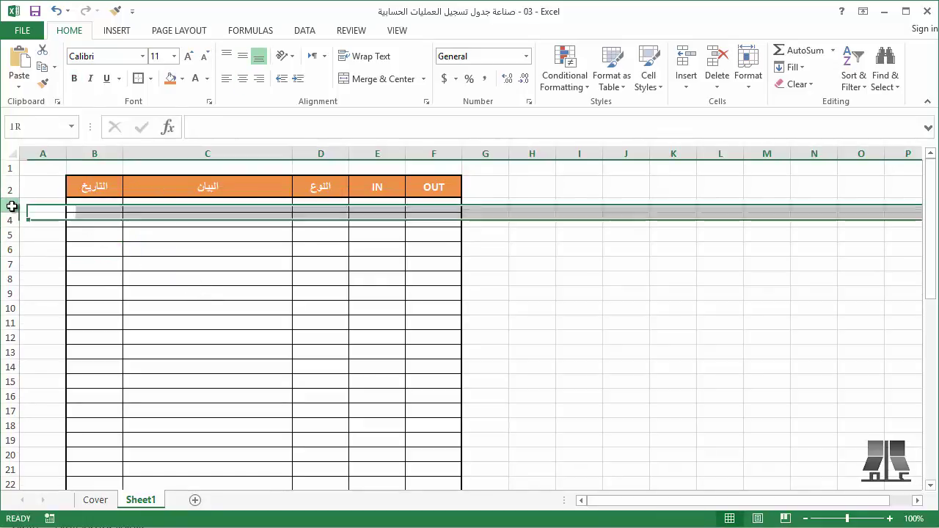
left_click(96, 205)
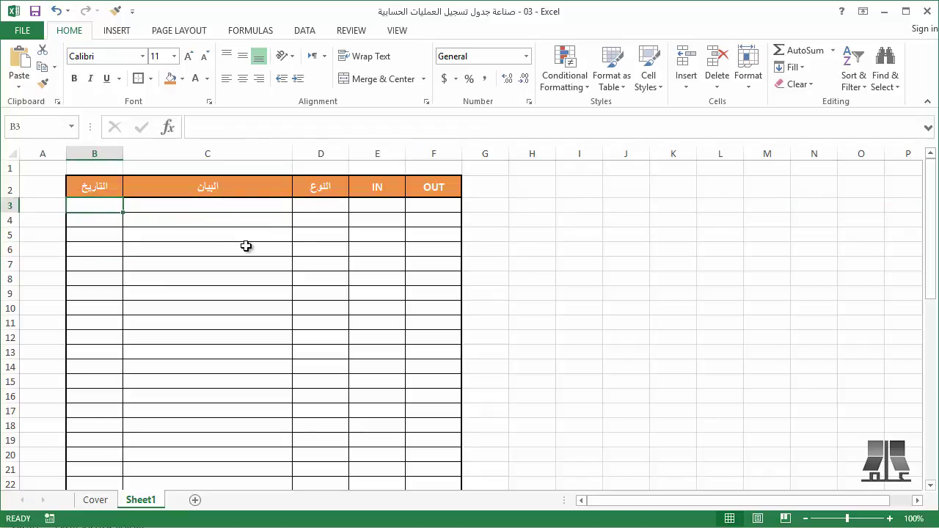
key("shift+Down")
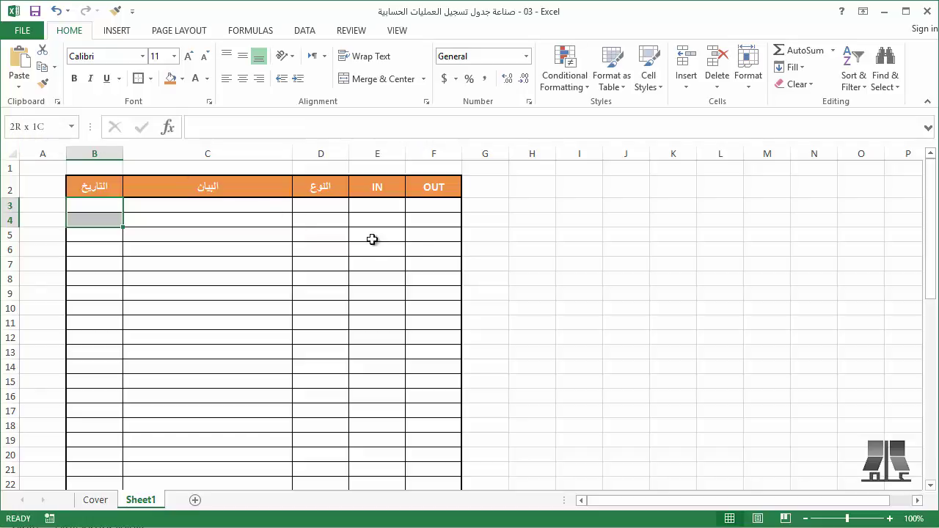
key("shift+Down")
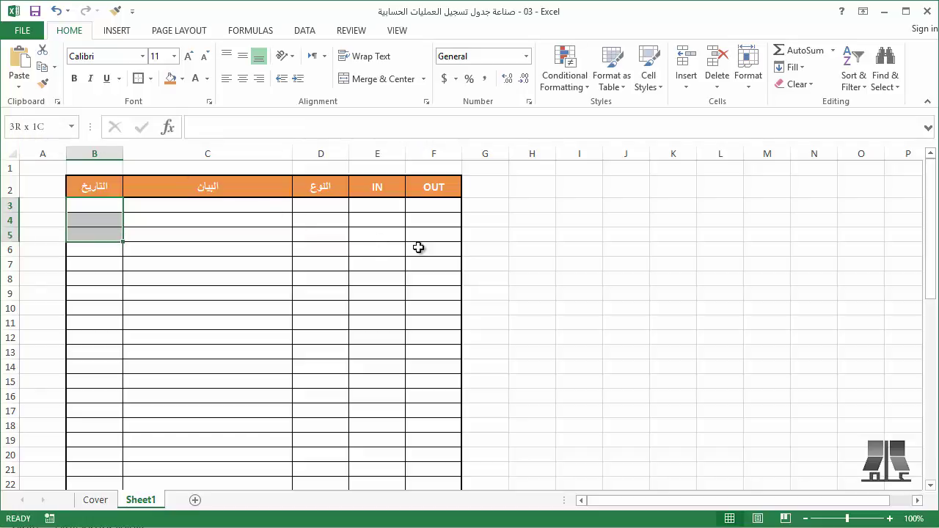
key("shift+Down")
key("shift+Down")
key("shift+Down")
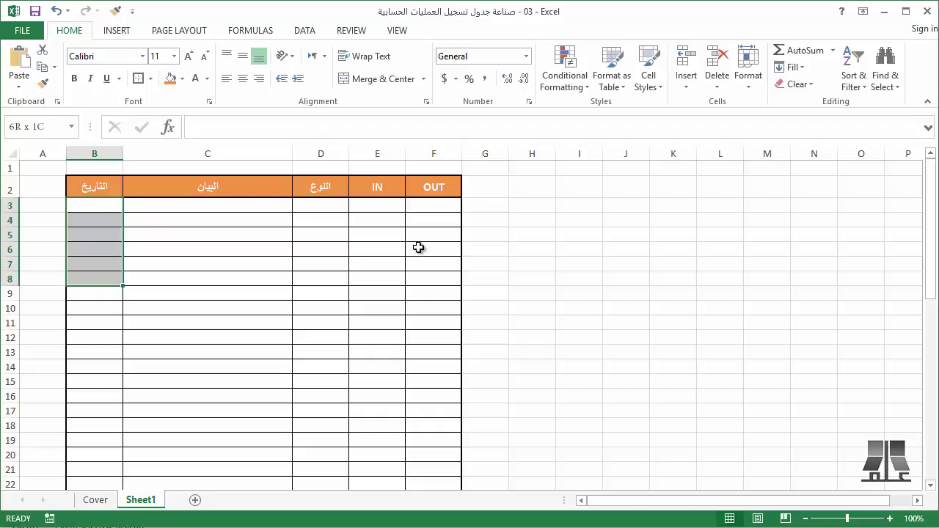
key("shift+Down")
key("shift+Down")
key("shift+Down")
key("shift+Down")
key("shift+Down")
key("shift+Down")
key("shift+Down")
key("shift+Down")
key("shift+Down")
key("shift+Down")
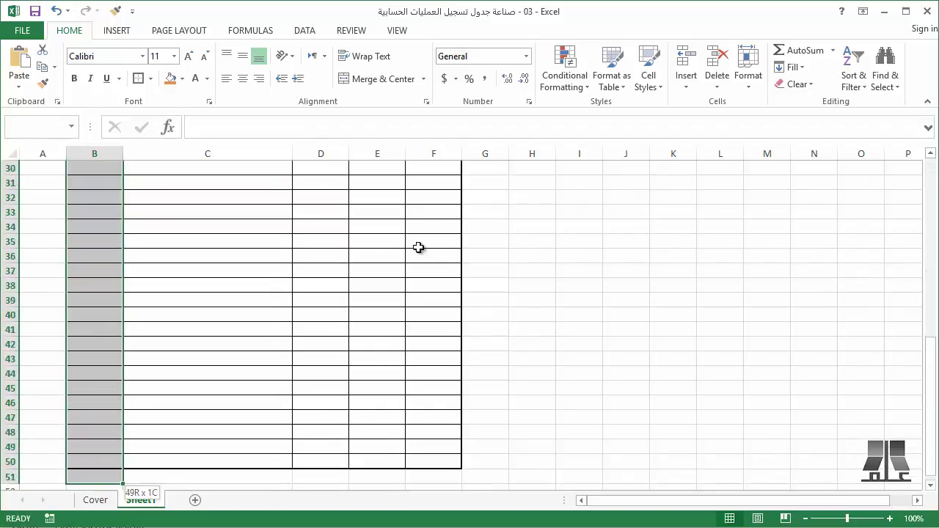
key("shift+Down")
key("shift+Down")
key("shift+Down")
key("shift+Up")
key("shift+Up")
key("shift+Up")
key("shift+Up")
key("shift+Up")
key("shift+Up")
key("shift+Down")
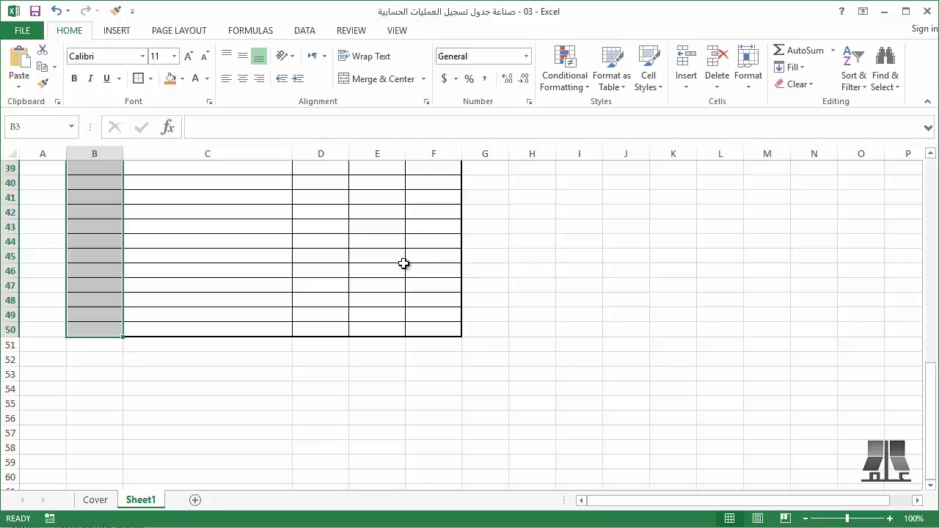
Apply a taller row height to rows 3–50 via Format > Row Height.
left_click(755, 91)
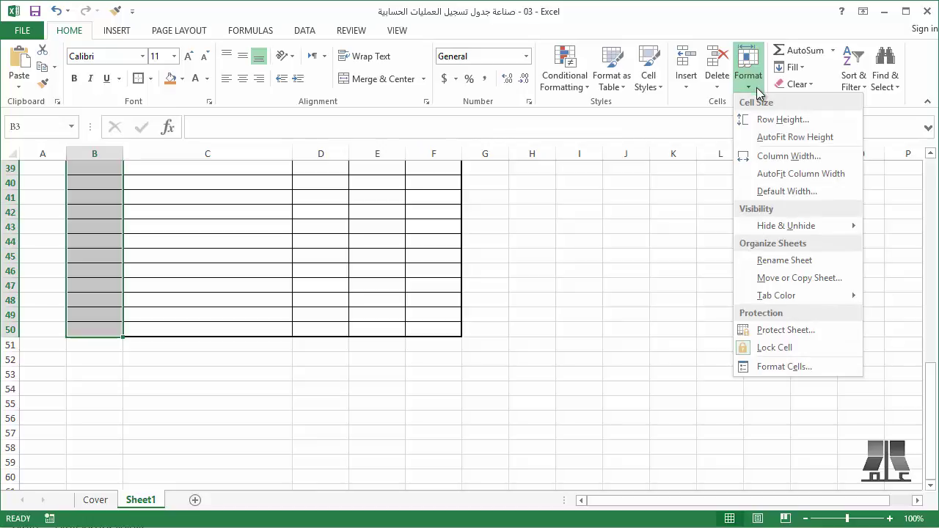
left_click(779, 119)
type("22")
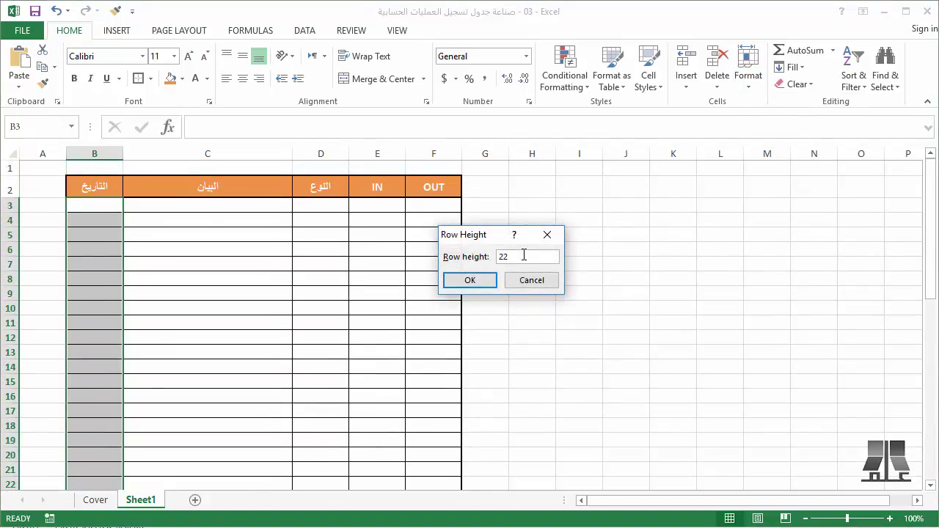
key("Return")
left_click(243, 290)
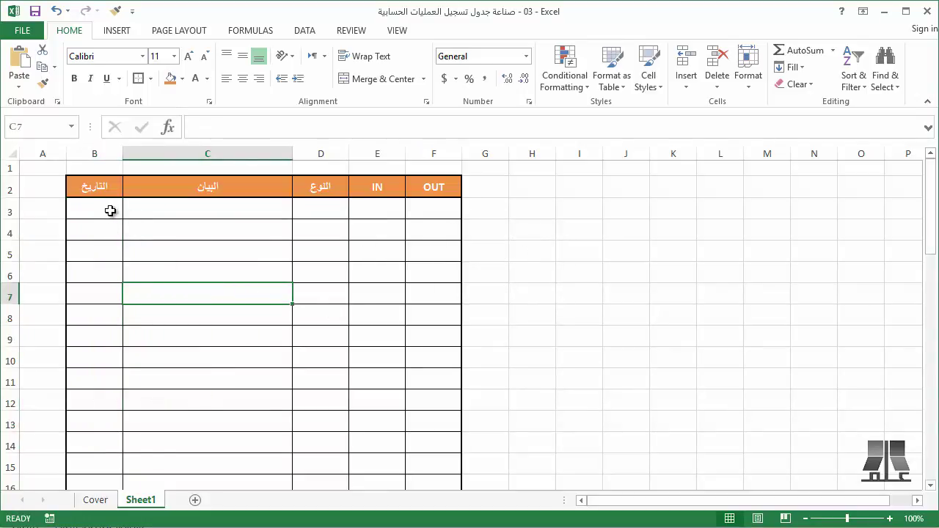
left_click_drag(377, 207, 428, 206)
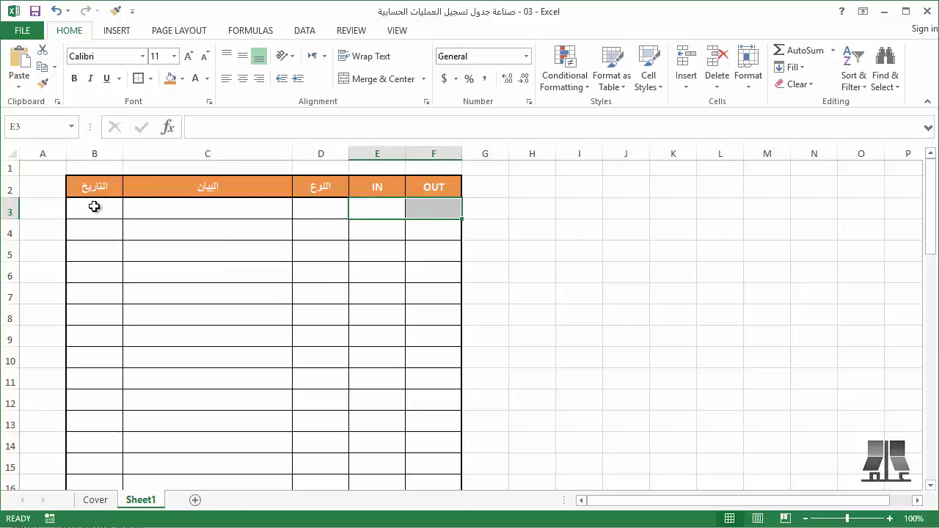
mouse_move(88, 208)
left_mouse_down()
mouse_move(151, 207)
mouse_move(96, 208)
left_mouse_up()
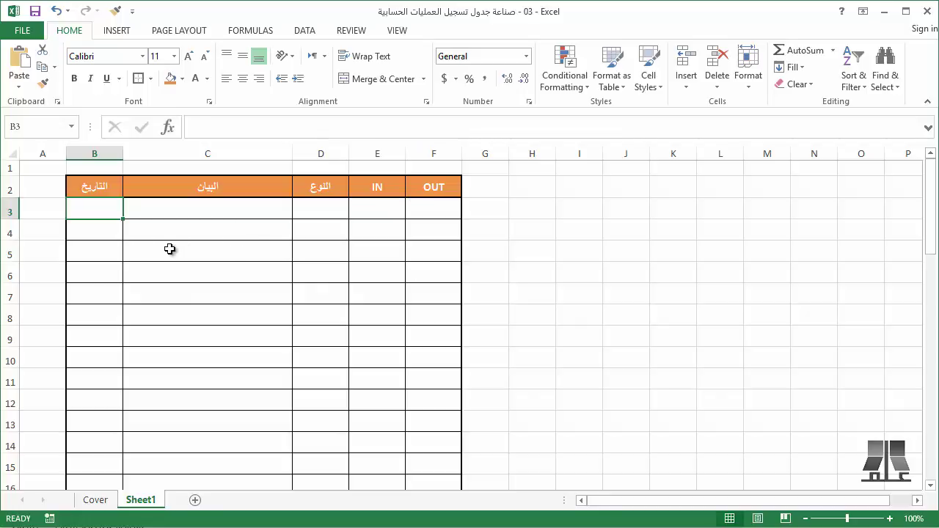
left_click(602, 526)
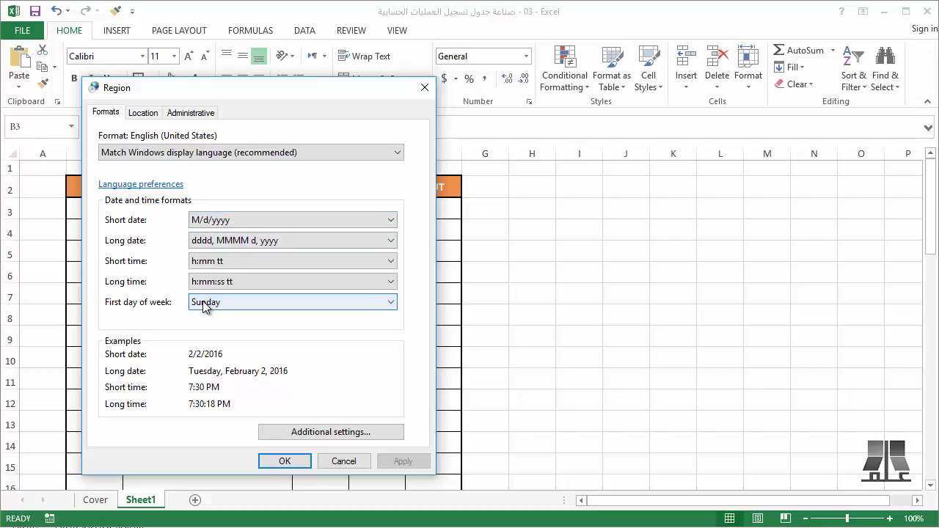
left_click(219, 220)
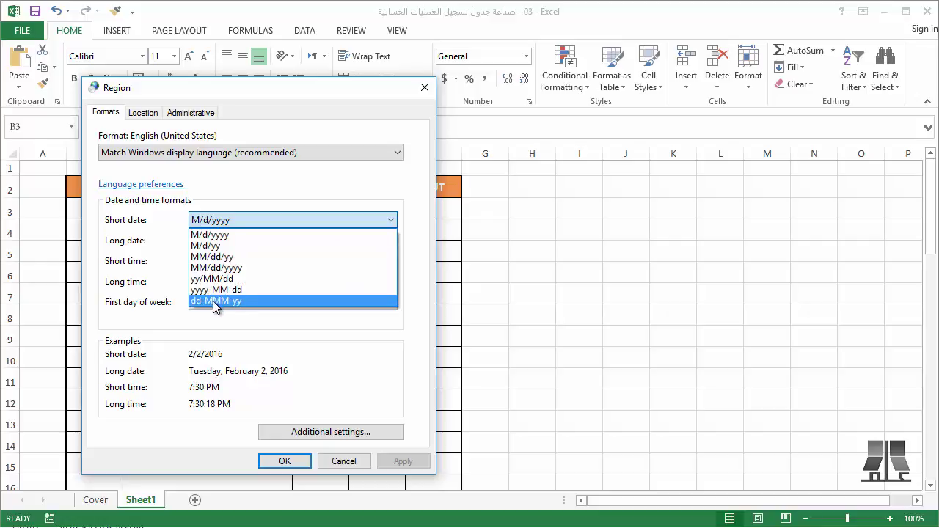
left_click(238, 193)
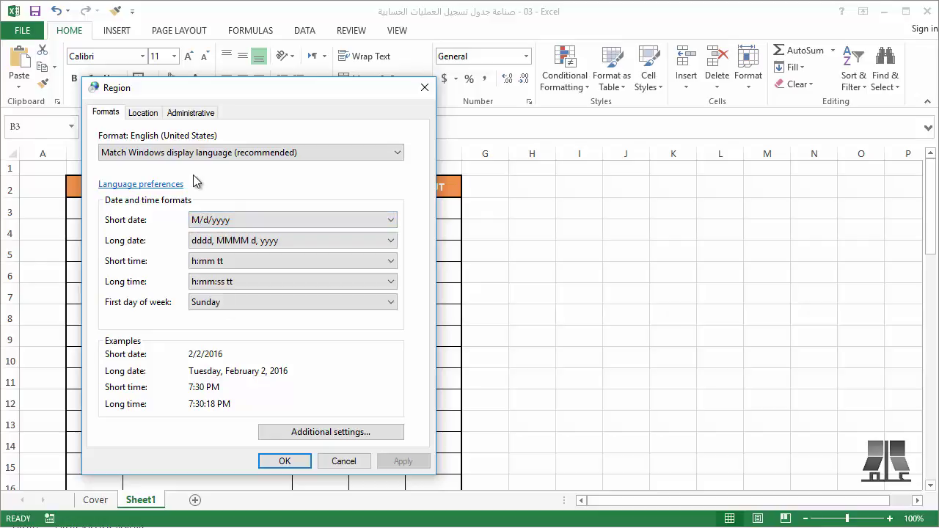
left_click(153, 116)
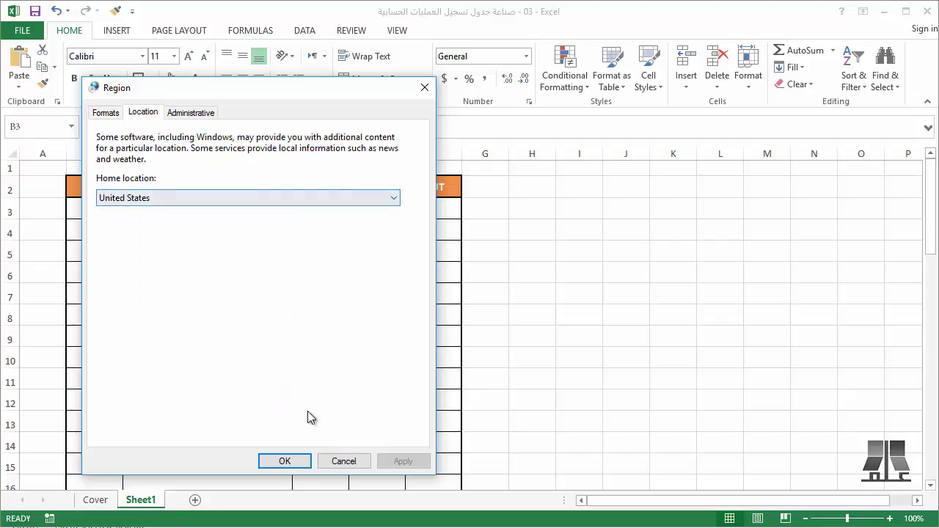
left_click(339, 458)
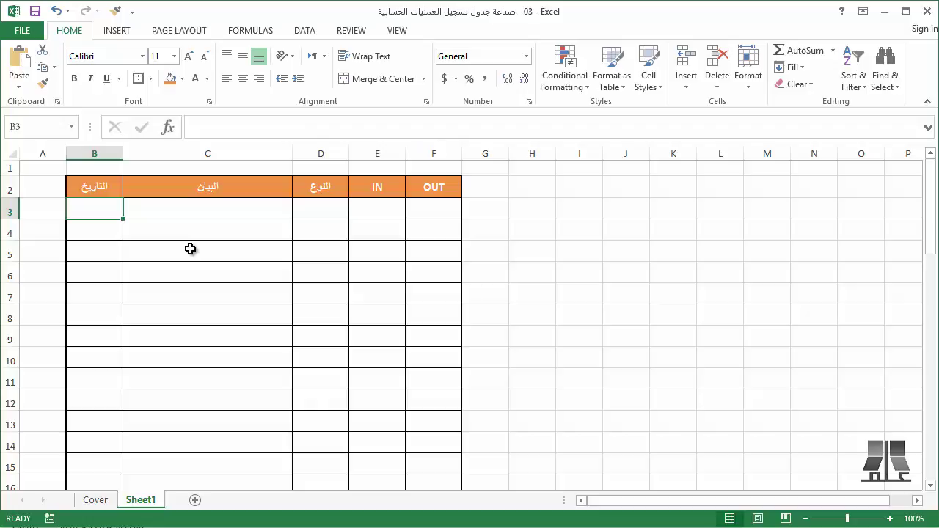
Enter 2/5 in B3 so it stores 2/5/2016 and displays as 5-Feb.
type("2/5")
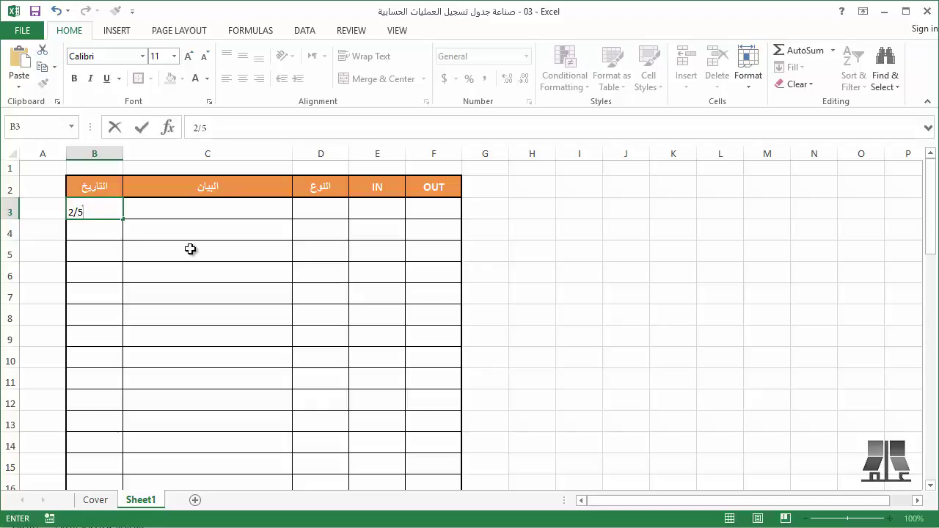
key("Return")
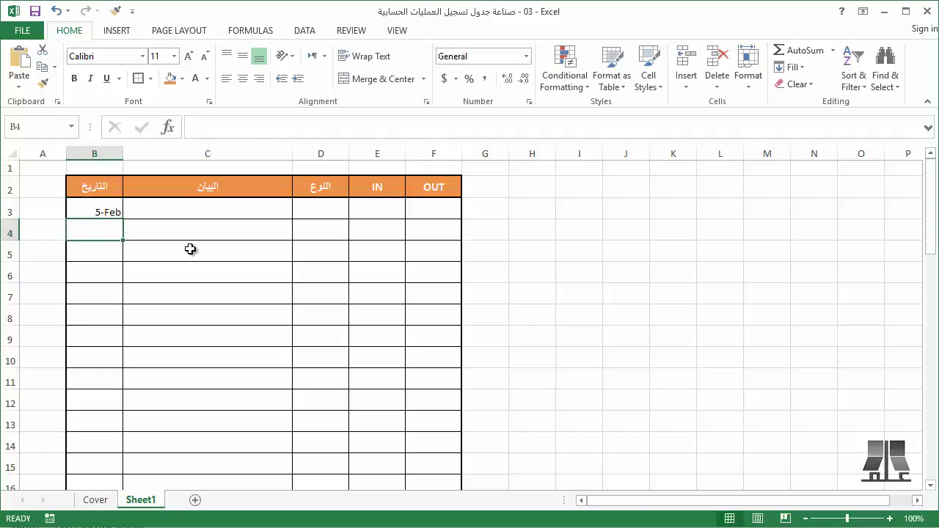
key("Up")
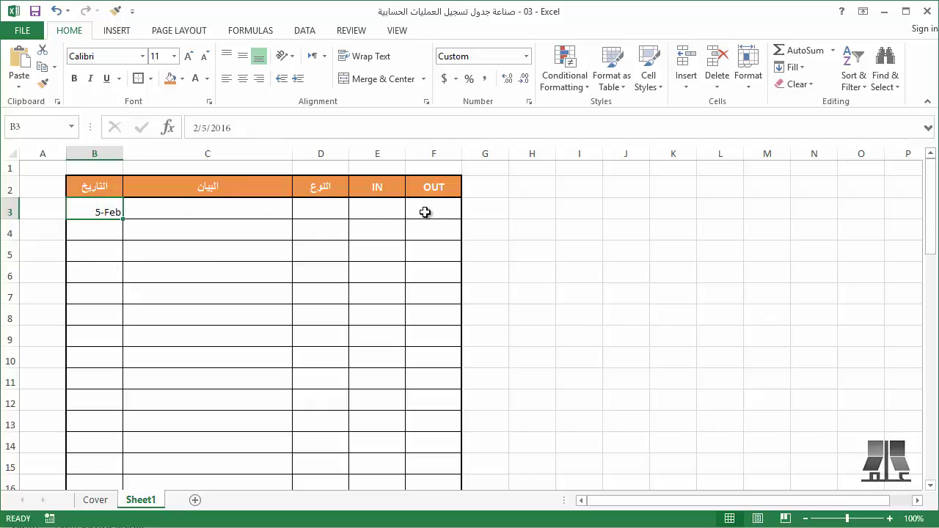
Make the table body B3:F49 bold and centred vertically and horizontally.
mouse_move(92, 212)
left_mouse_down()
mouse_move(452, 518)
mouse_move(417, 439)
left_mouse_up()
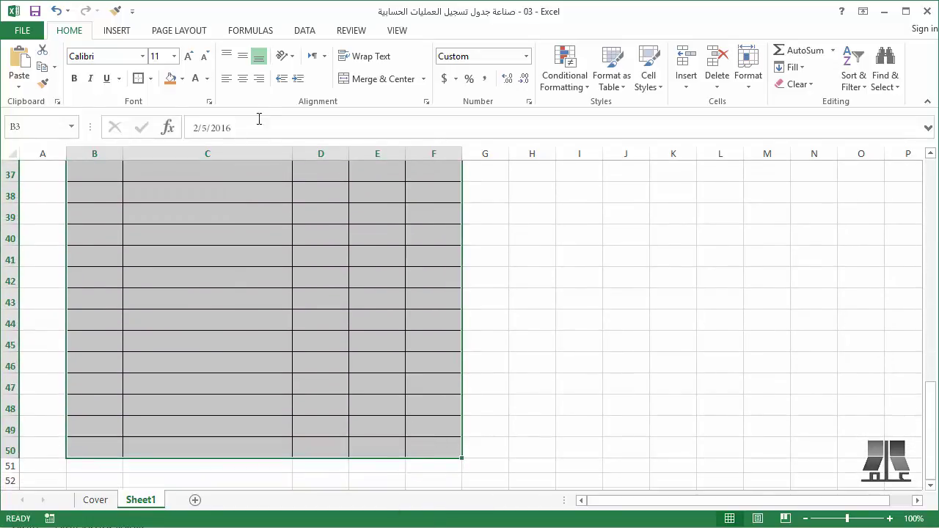
left_click(242, 56)
left_click(243, 79)
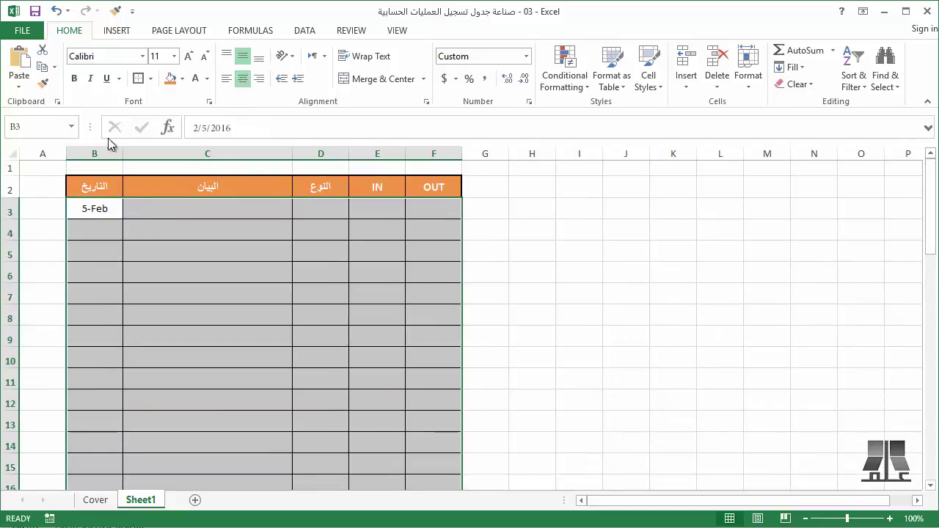
left_click(73, 79)
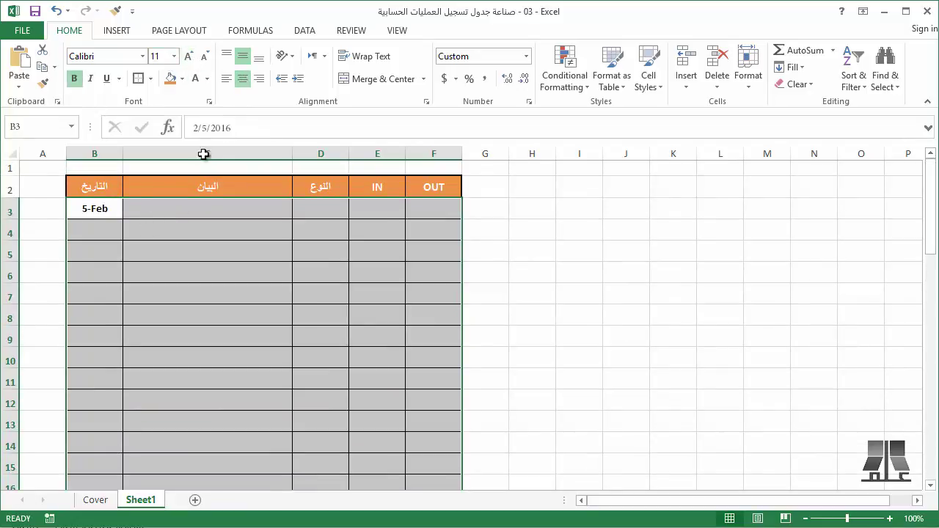
left_click(168, 252)
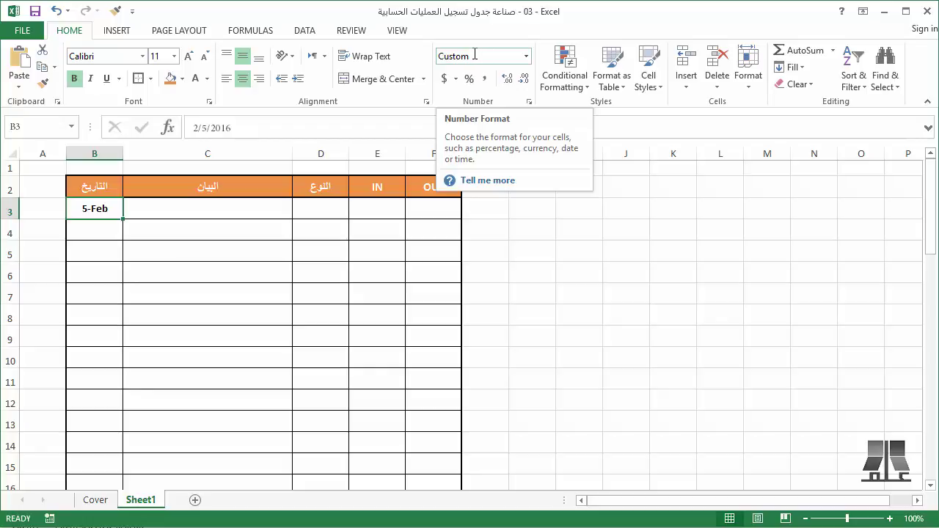
Autofit column B and format B3 as Short Date, showing 2/5/2016.
left_click(526, 57)
left_click(509, 211)
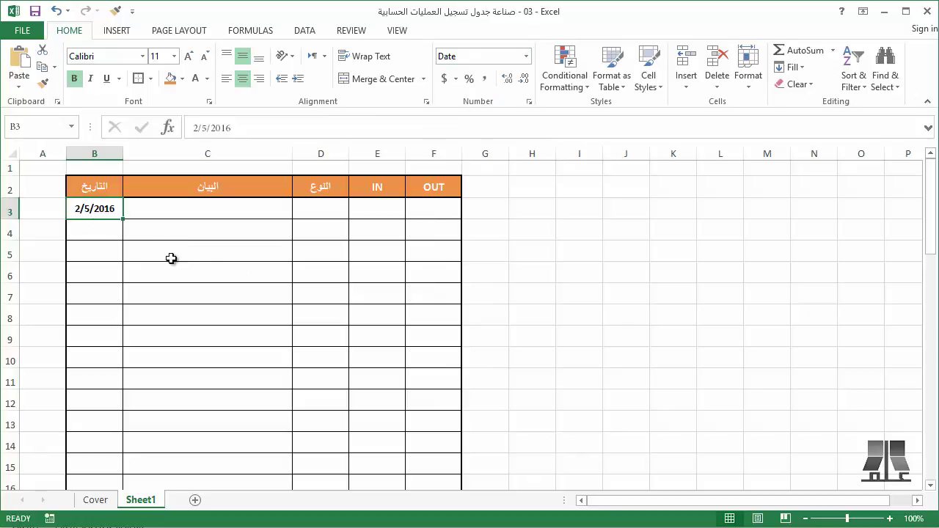
left_click(526, 56)
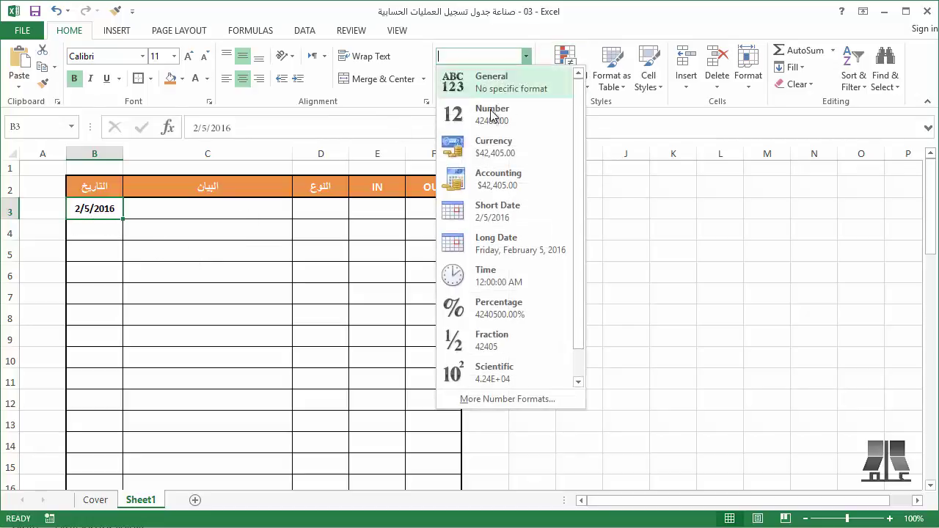
left_click(457, 242)
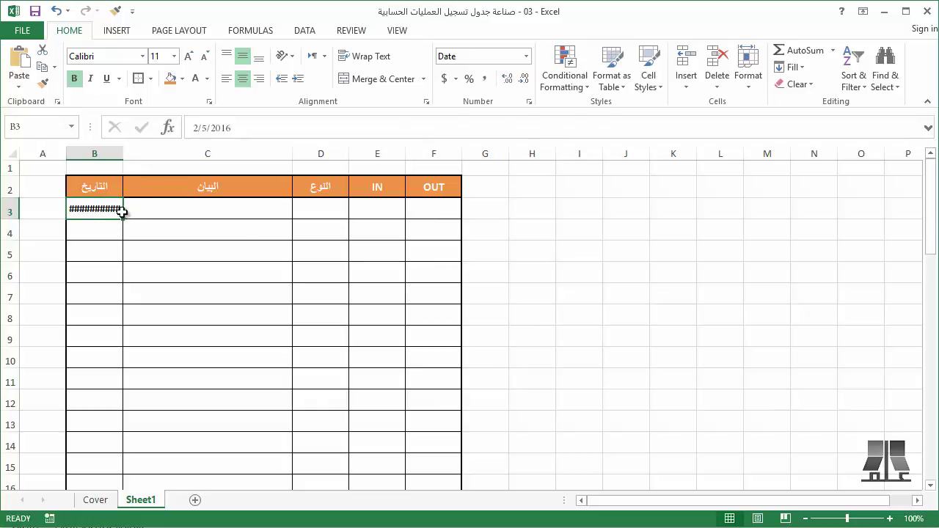
double_click(124, 156)
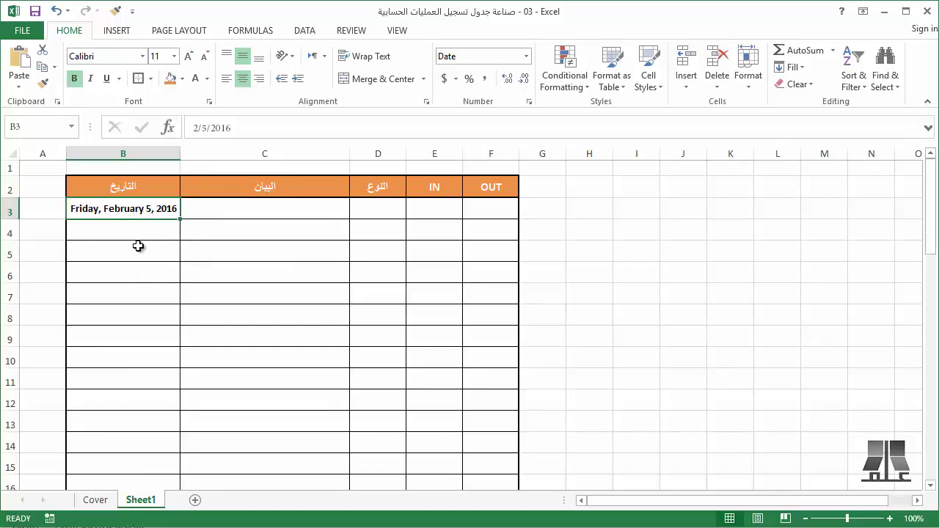
left_click(526, 57)
left_click(493, 214)
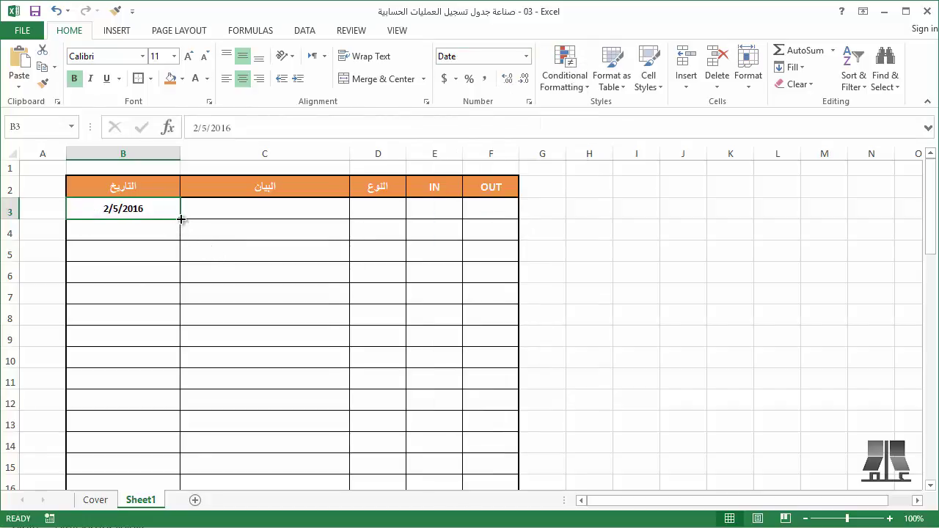
Fill the date 2/5/2016 from B3 down to B9 with the fill handle.
left_click_drag(182, 218, 176, 307)
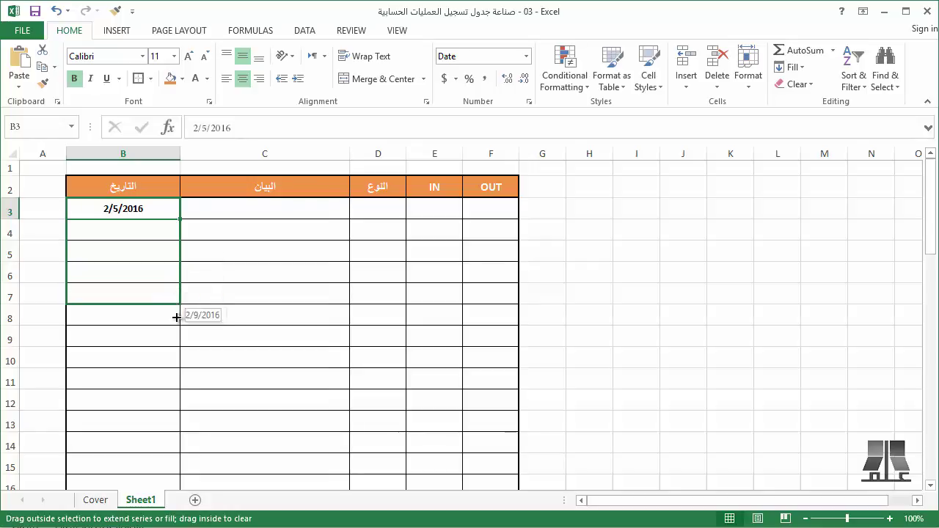
mouse_move(176, 307)
left_mouse_down()
mouse_move(172, 410)
mouse_move(184, 205)
mouse_move(171, 316)
left_mouse_up()
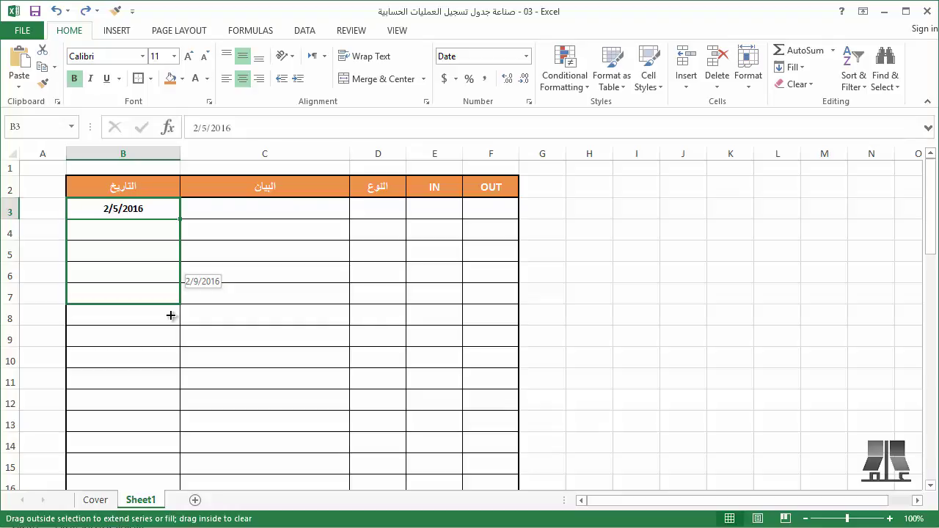
left_click_drag(171, 316, 170, 338)
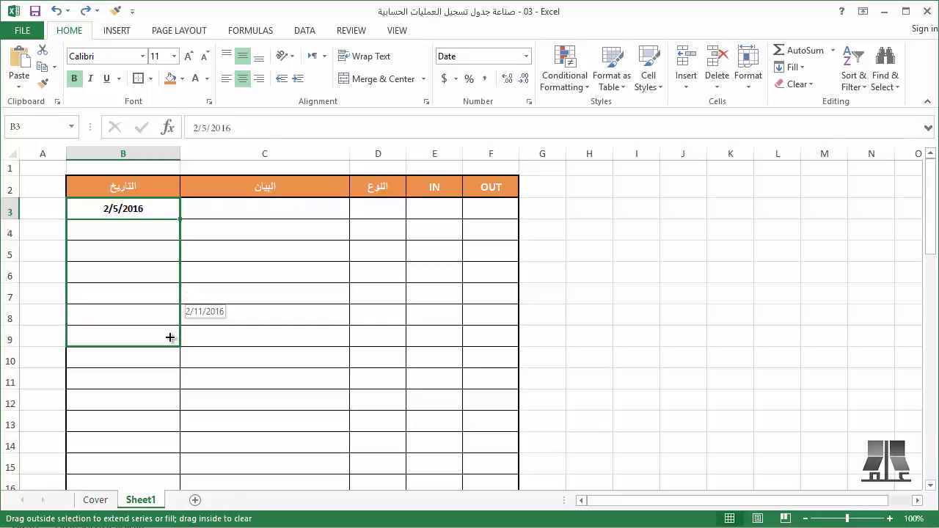
mouse_move(170, 338)
left_mouse_down()
mouse_move(165, 252)
mouse_move(160, 270)
mouse_move(200, 251)
mouse_move(197, 339)
left_mouse_up()
Copy the date in B9 and paste it into B10:B15.
left_click(159, 336)
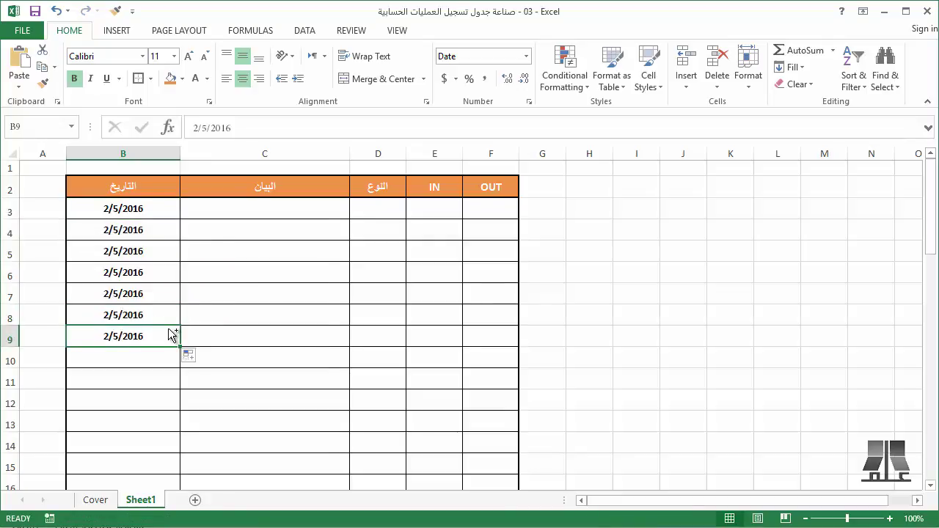
key("ctrl+c")
left_click_drag(153, 360, 154, 461)
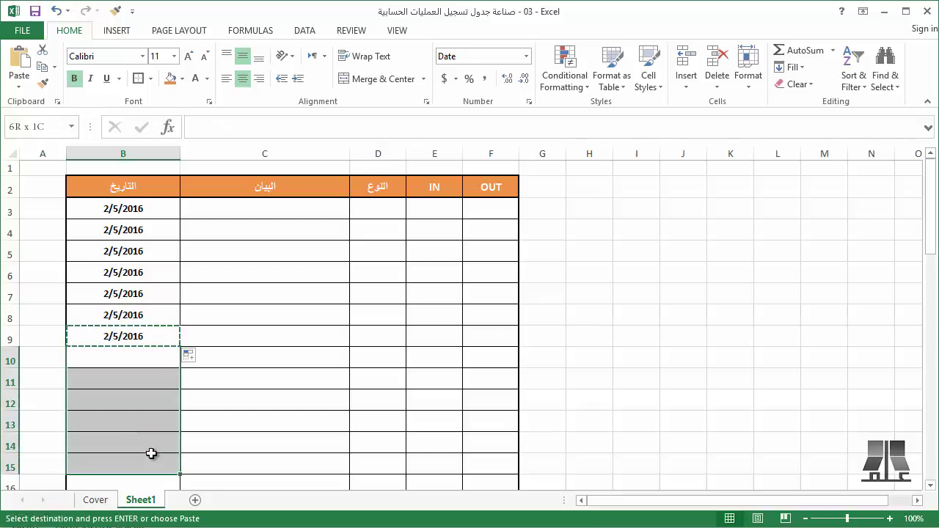
key("ctrl+v")
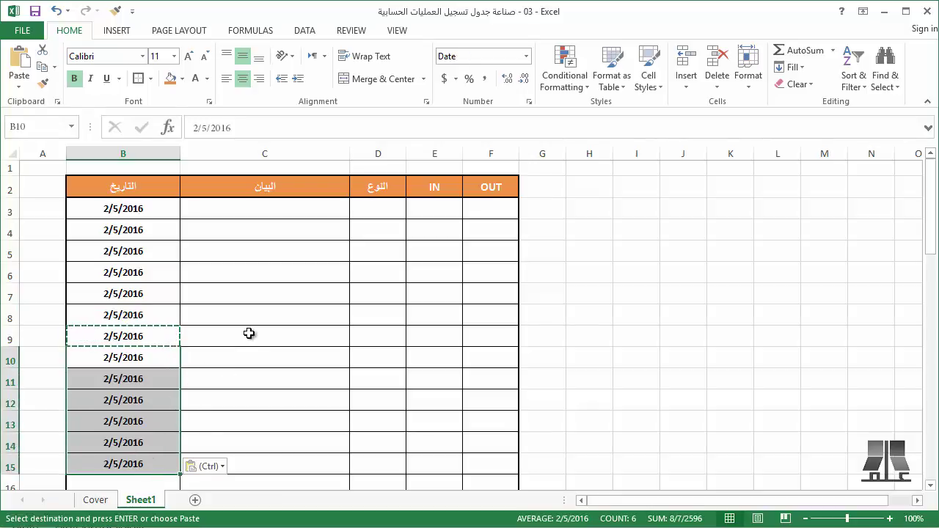
left_click(250, 334)
key("space")
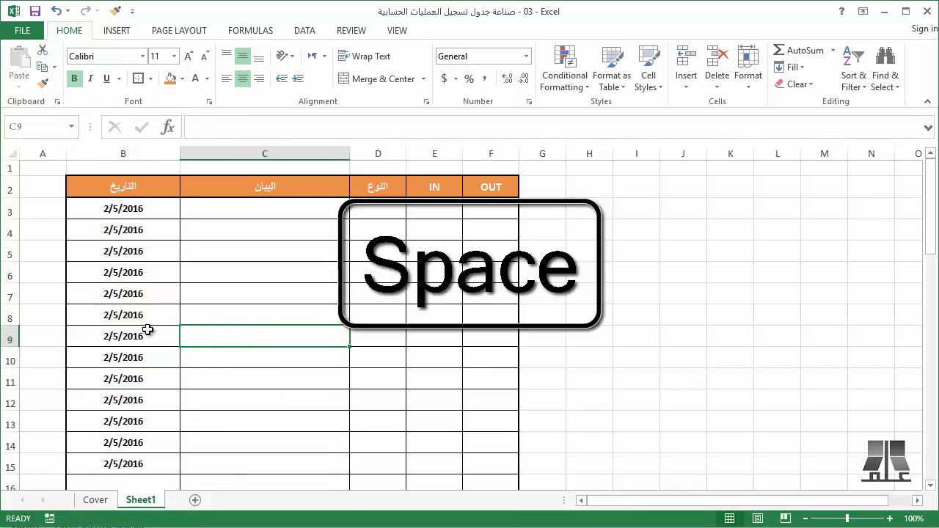
Enter بقالة in C3 and مشتريات in C4, then type مواصلات into C5.
left_click(224, 211)
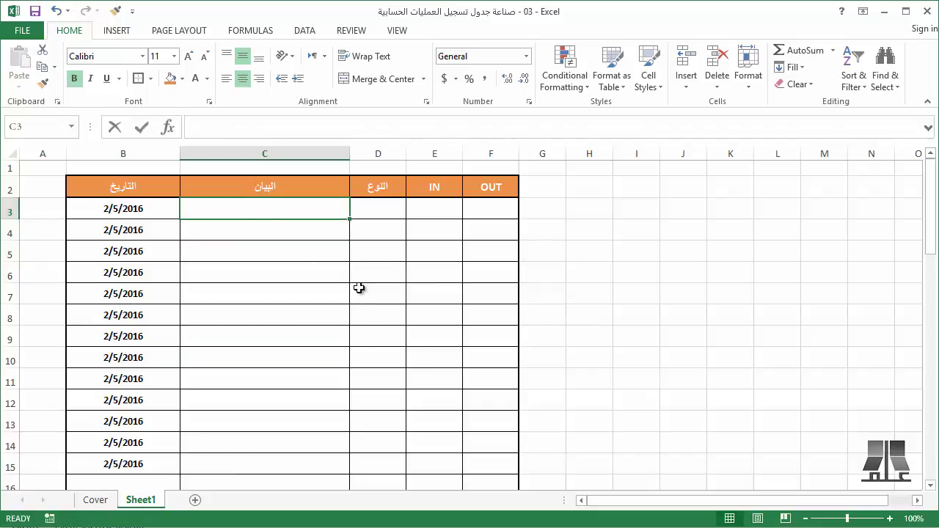
type("f")
type("بقالى")
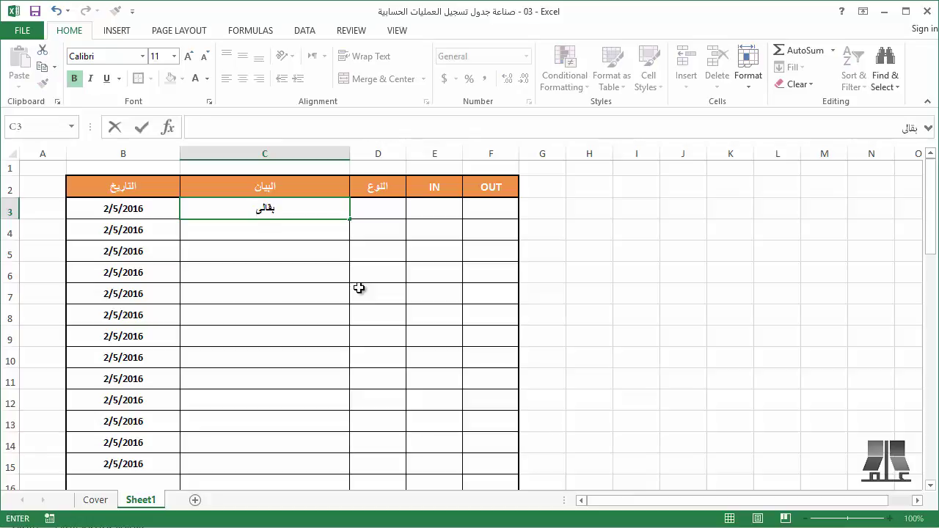
key("BackSpace")
type("ة")
key("Return")
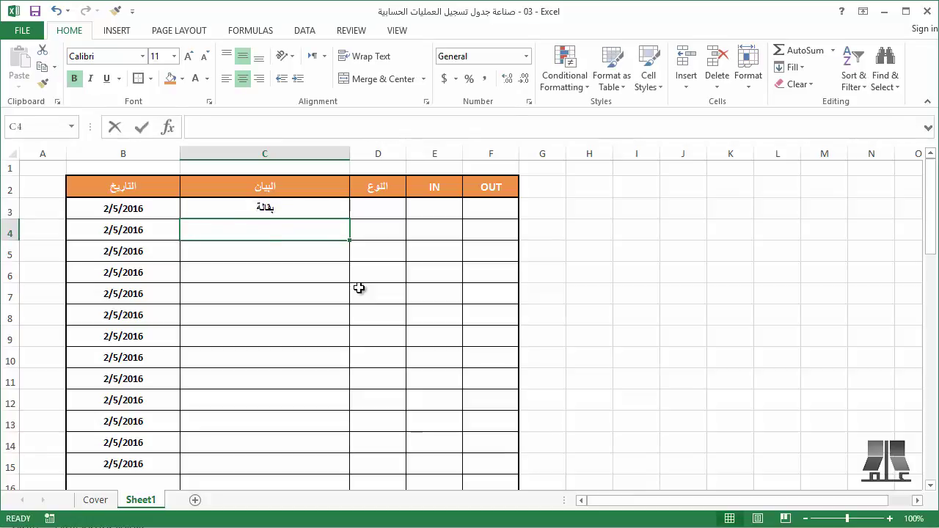
type("مشتريات")
key("Return")
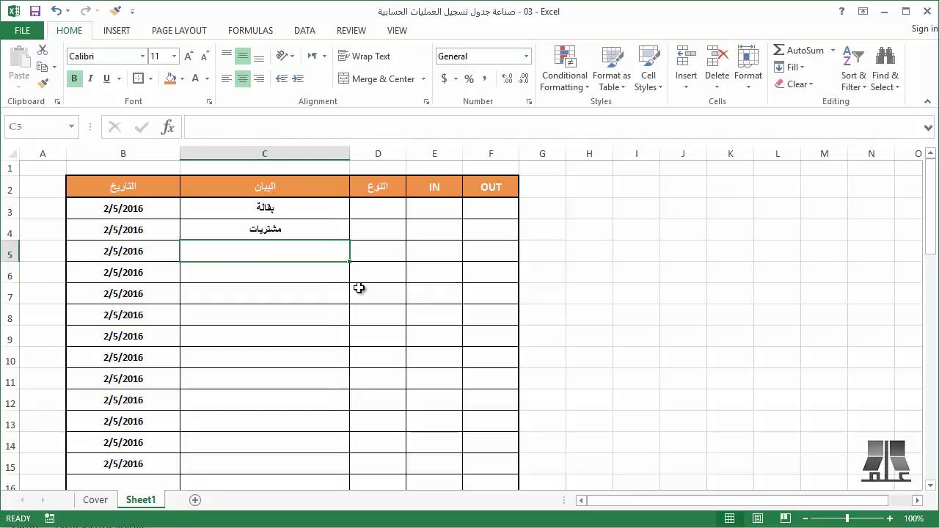
type("موا")
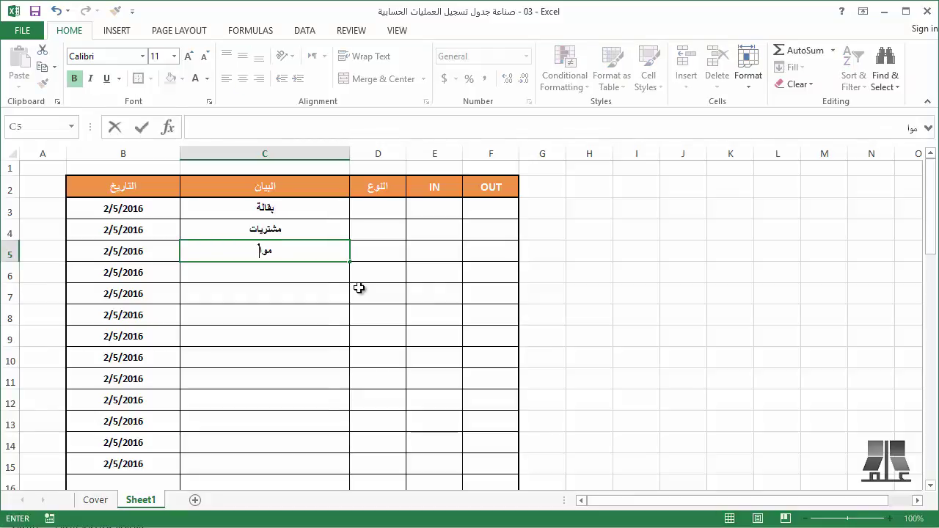
type("صلات")
Commit مواصلات in C5 and enter بيت in D3.
key("Return")
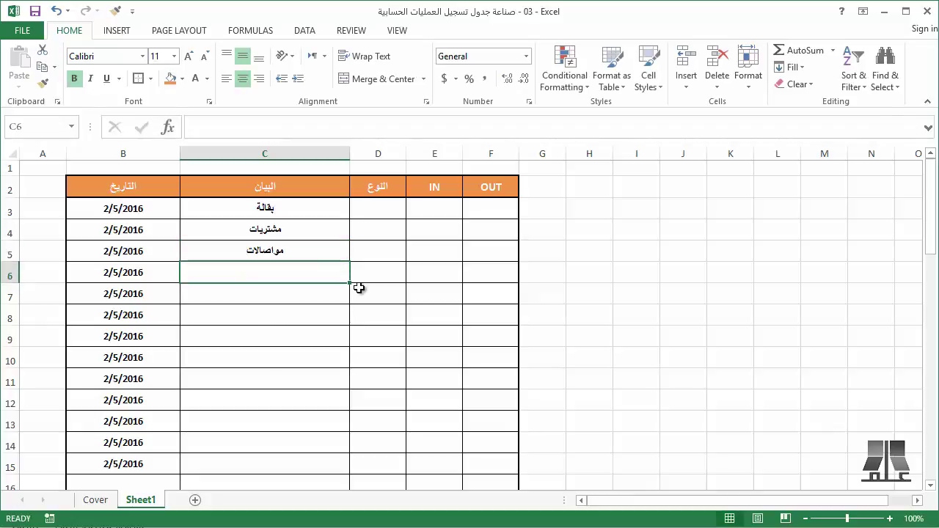
key("Right")
key("Up")
key("Up")
key("Up")
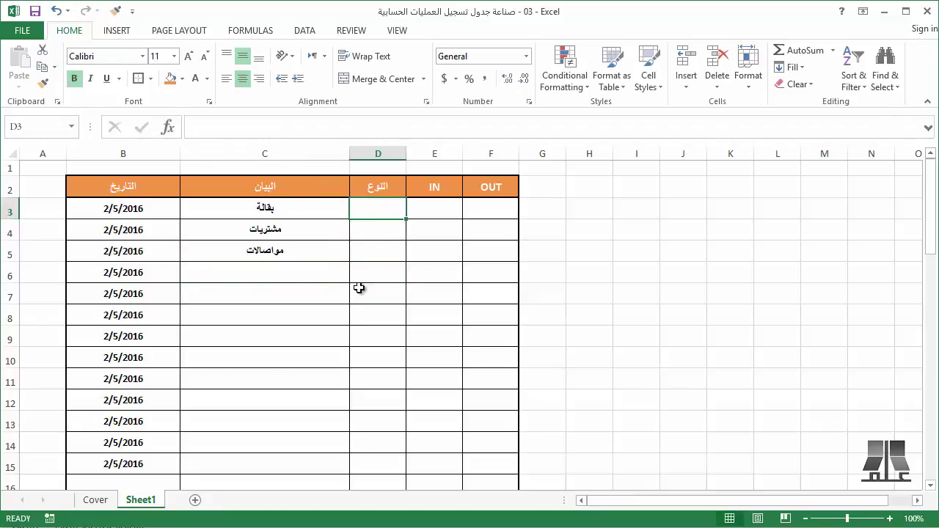
key("Left")
key("Right")
type("بيت")
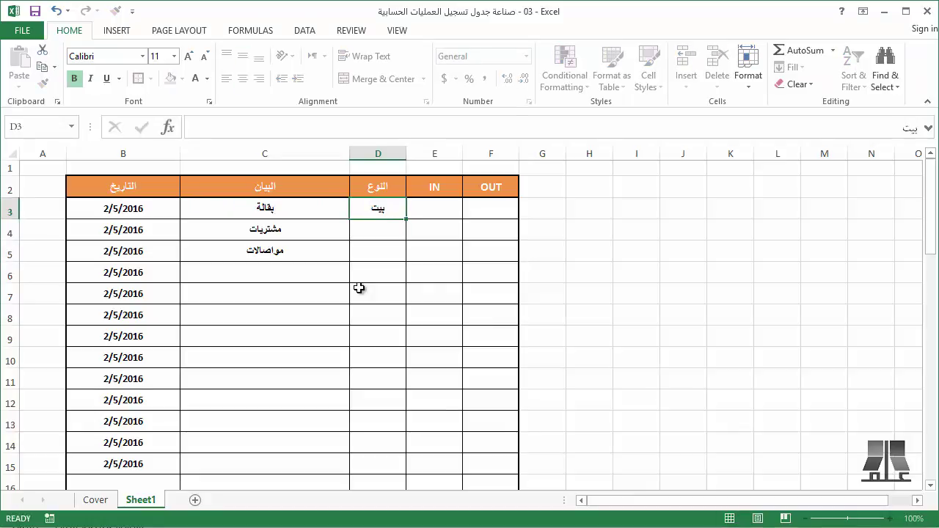
key("Return")
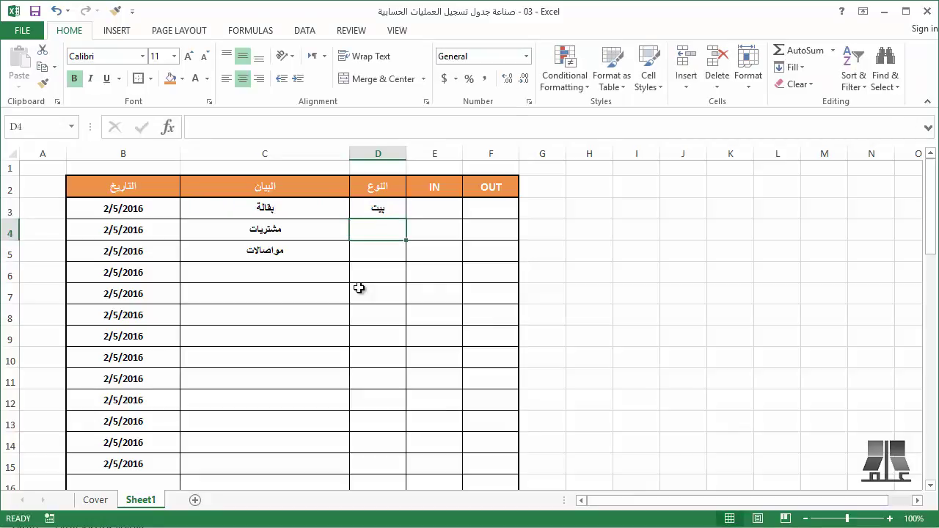
Enter شخصي in D4 and مواصلات in D5, then move to E3.
type("شخصي")
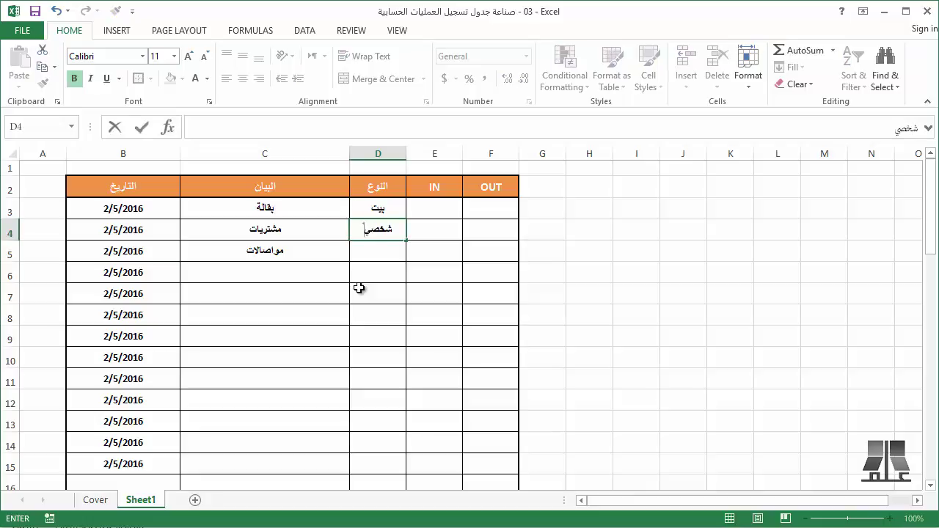
key("Return")
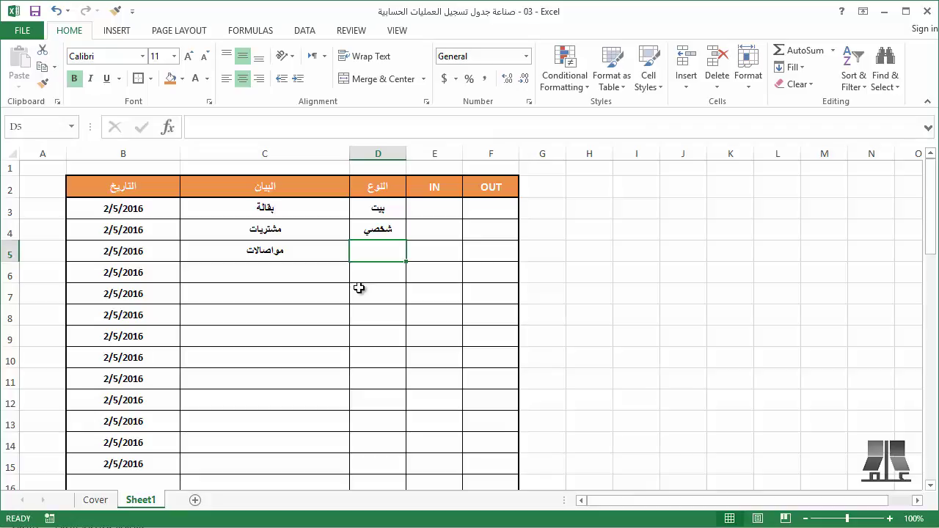
type("مواصلا")
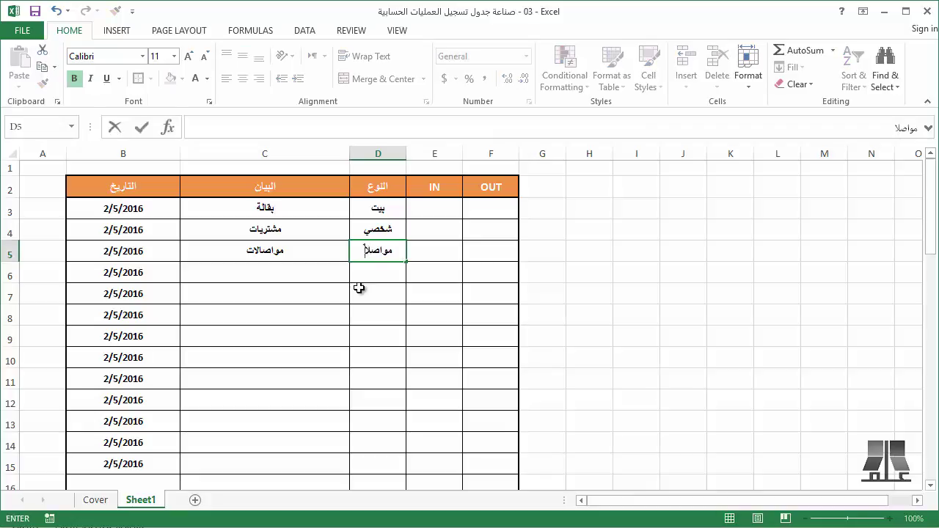
type("ت")
key("Return")
key("Right")
key("Up")
key("Up")
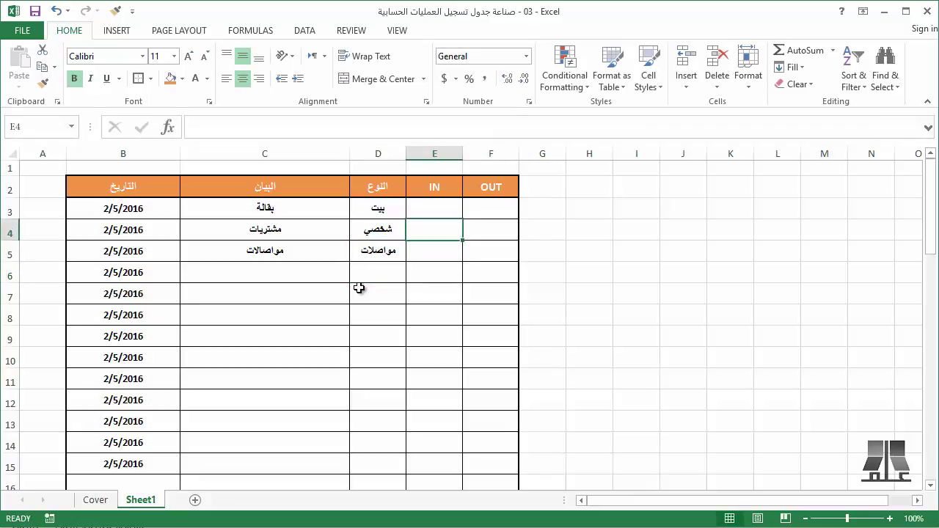
key("Up")
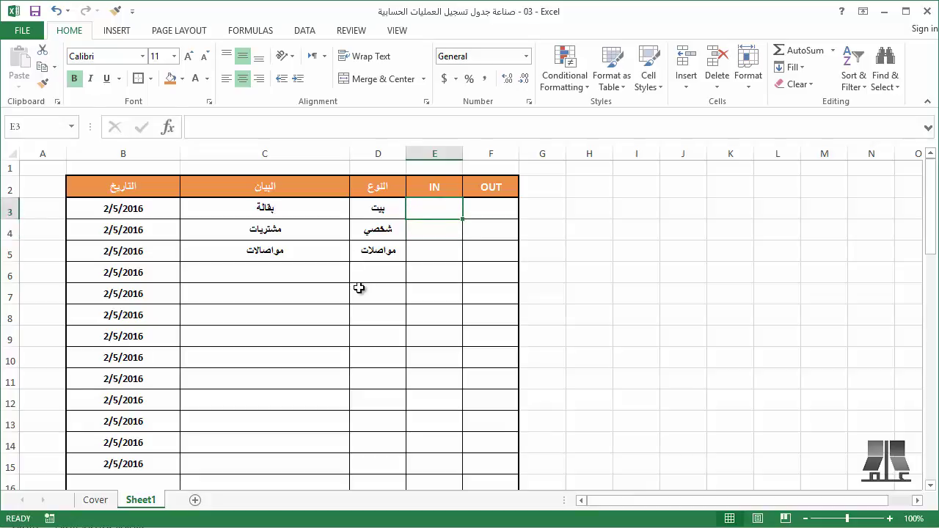
Enter the OUT amounts 50, 30 and 10 in F3, F4 and F5.
key("Right")
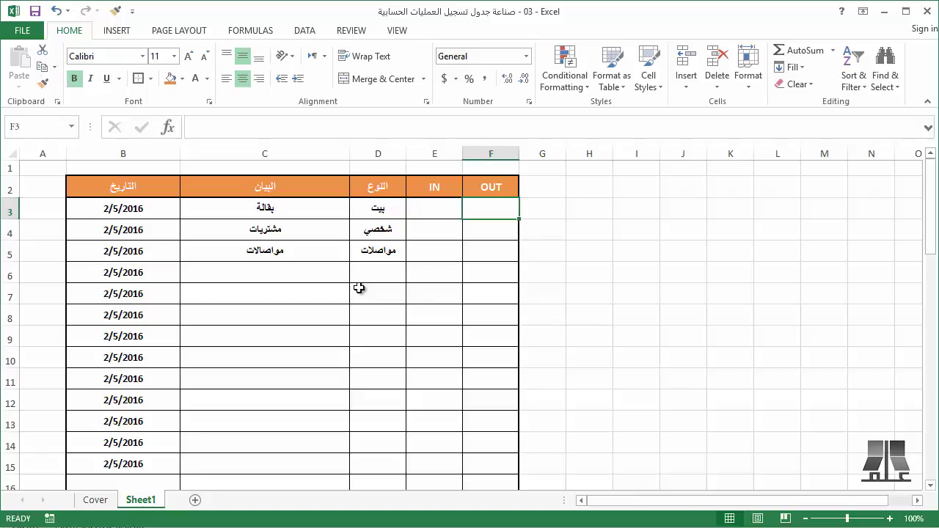
type("50")
key("Return")
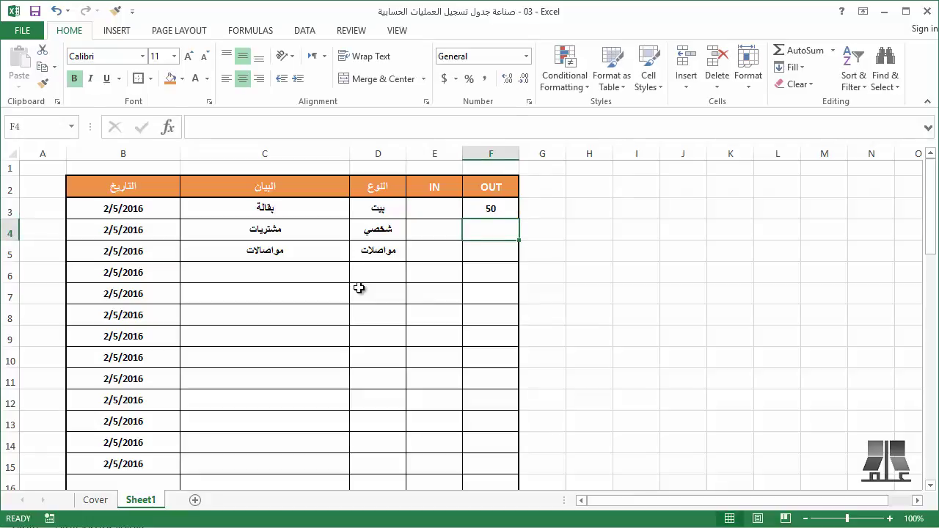
type("30")
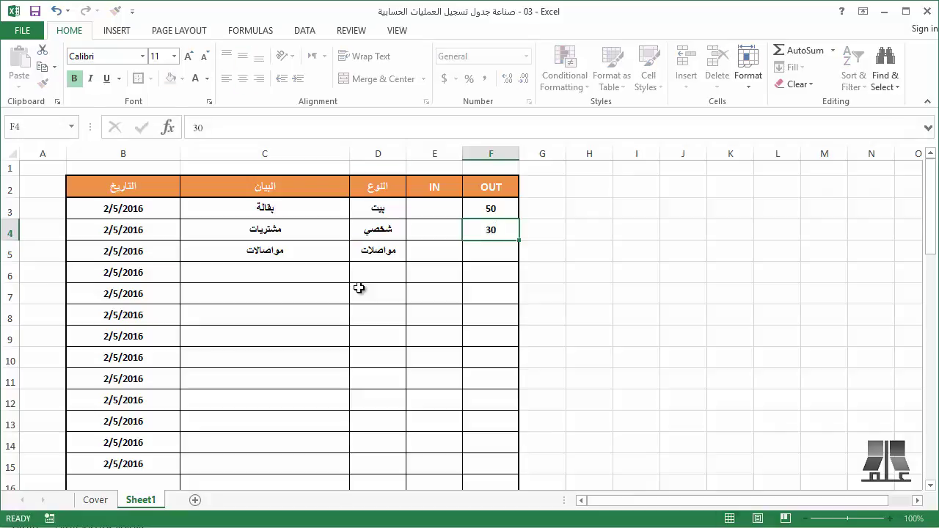
key("Return")
type("10")
key("Return")
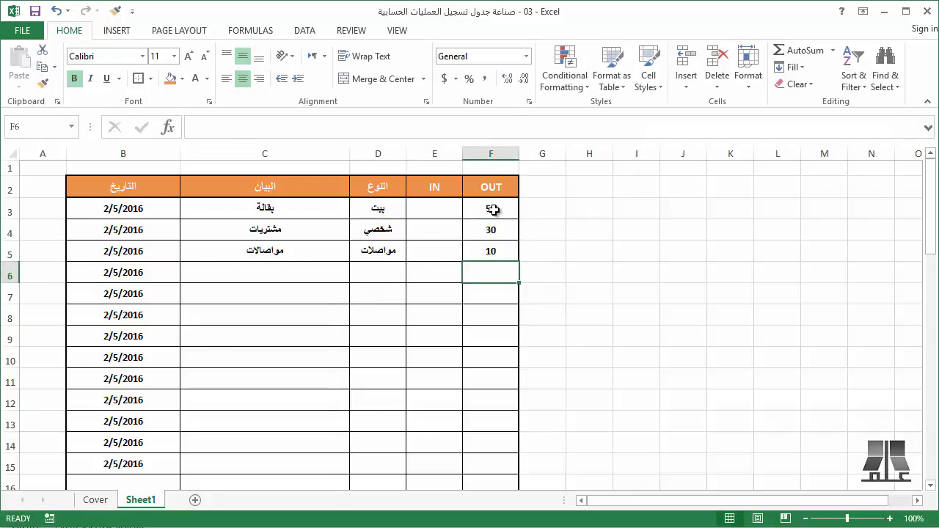
Select the filled transaction block from C3 to F5.
left_click_drag(305, 208, 304, 250)
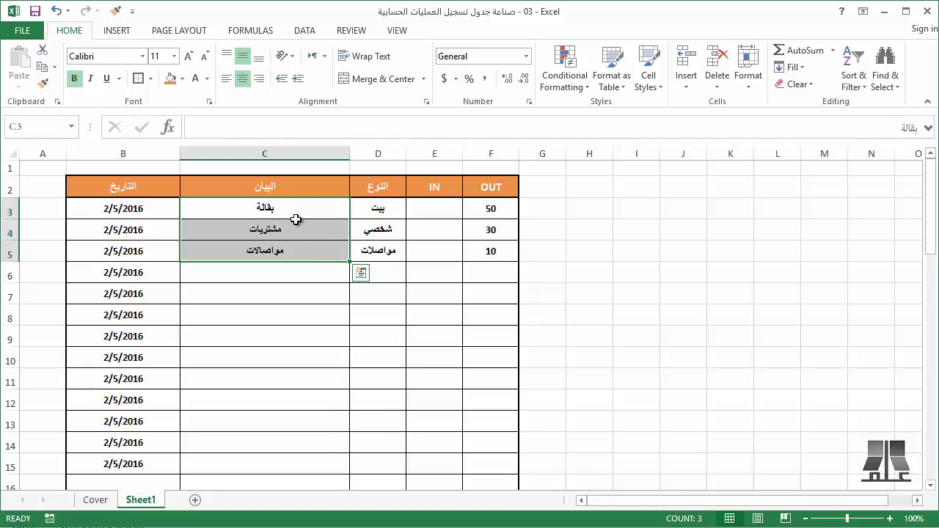
left_click_drag(297, 212, 294, 352)
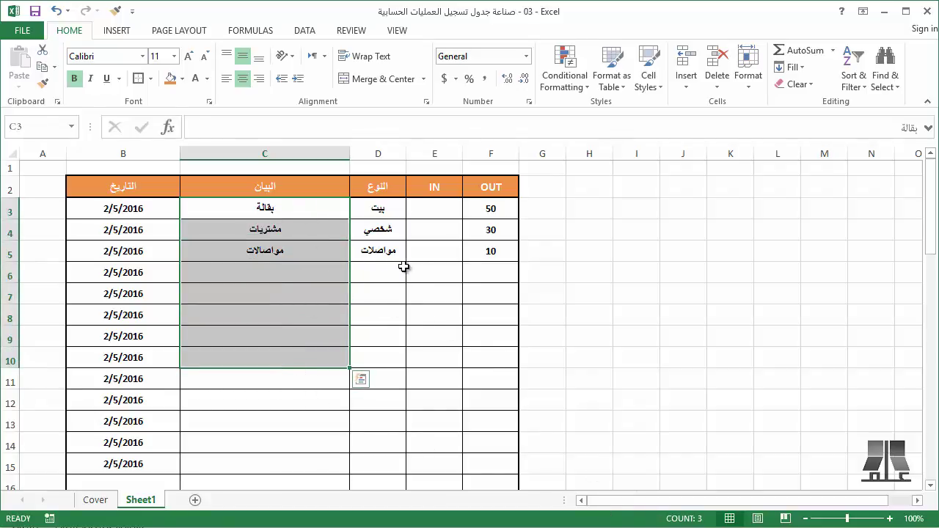
left_click_drag(489, 208, 489, 251)
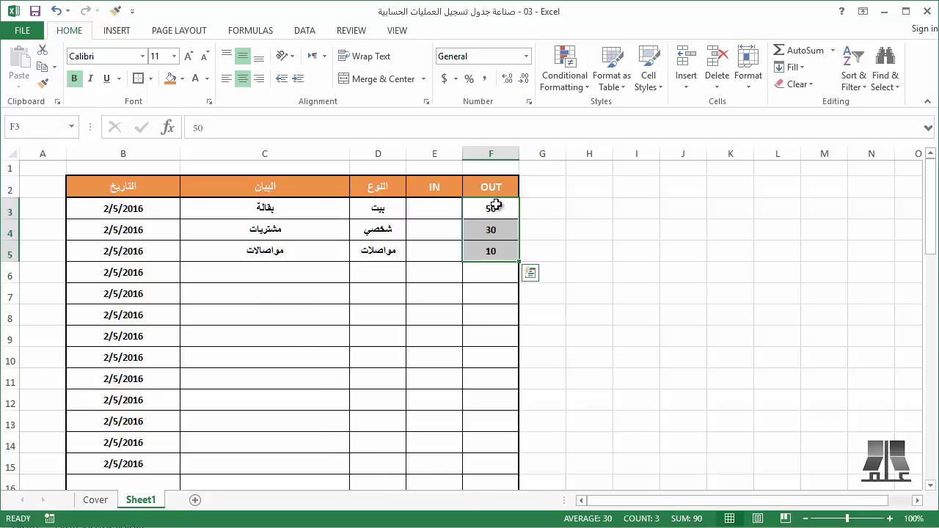
mouse_move(489, 208)
left_mouse_down()
mouse_move(272, 240)
mouse_move(272, 257)
left_mouse_up()
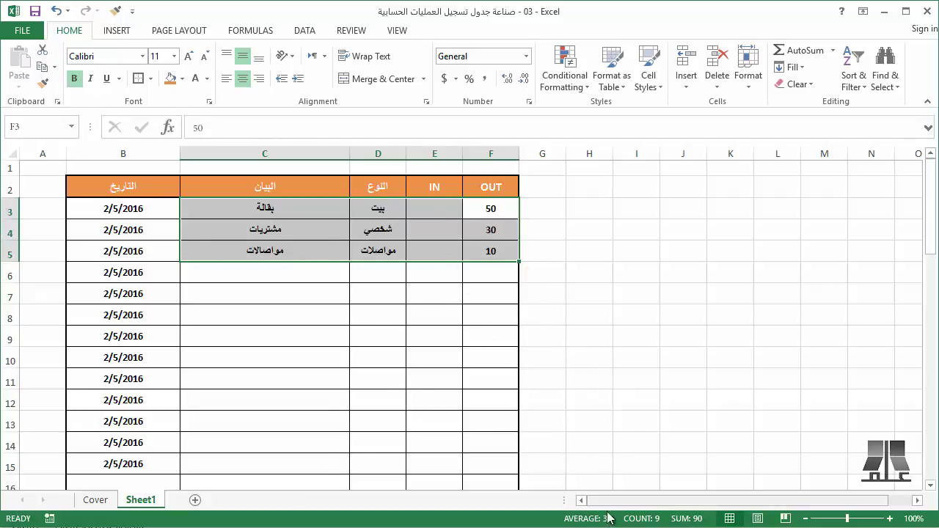
left_click(361, 360)
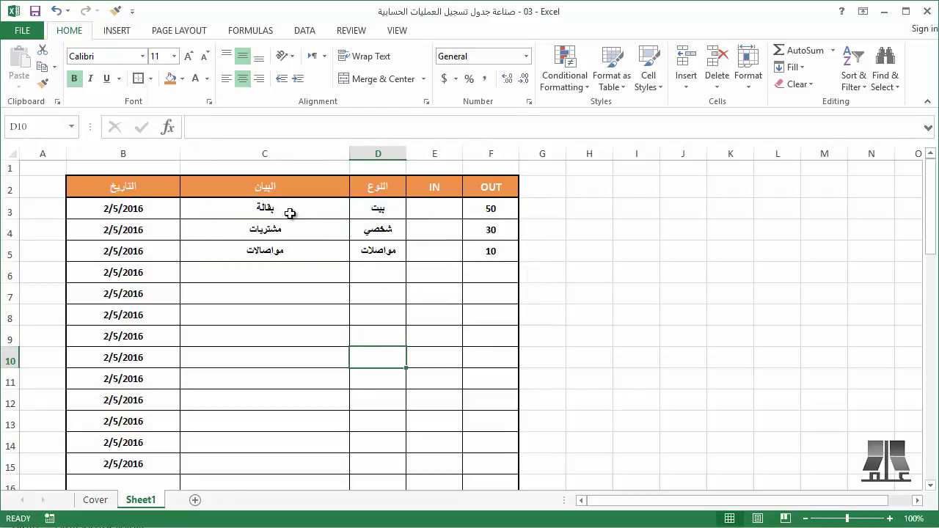
Delete the placeholder dates in B6:B15.
left_click_drag(152, 275, 143, 464)
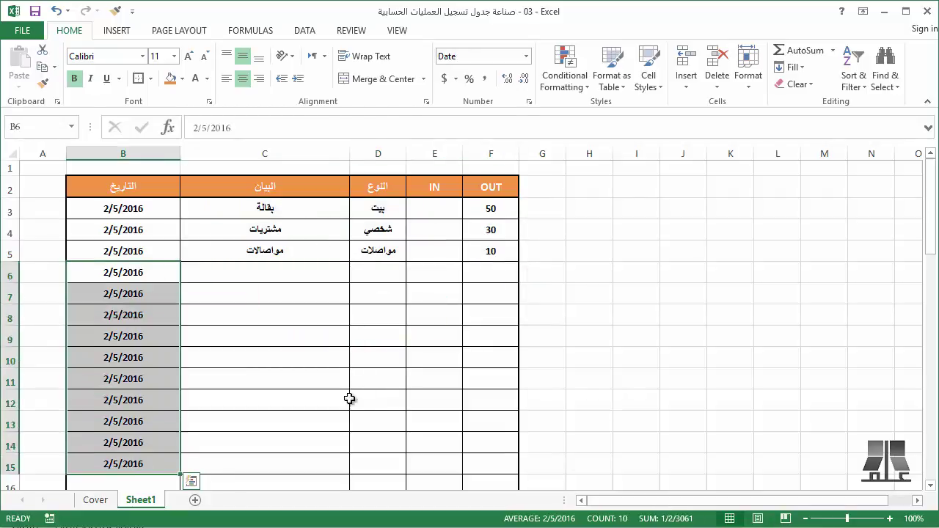
key("Delete")
left_click(172, 270)
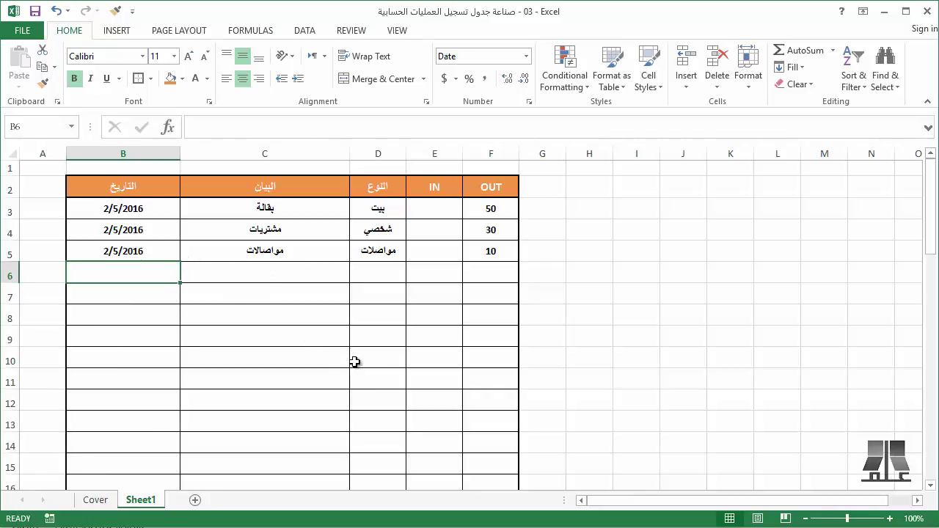
Select row 1 and insert blank rows with Ctrl+plus, then select A1:A3.
left_click(31, 170)
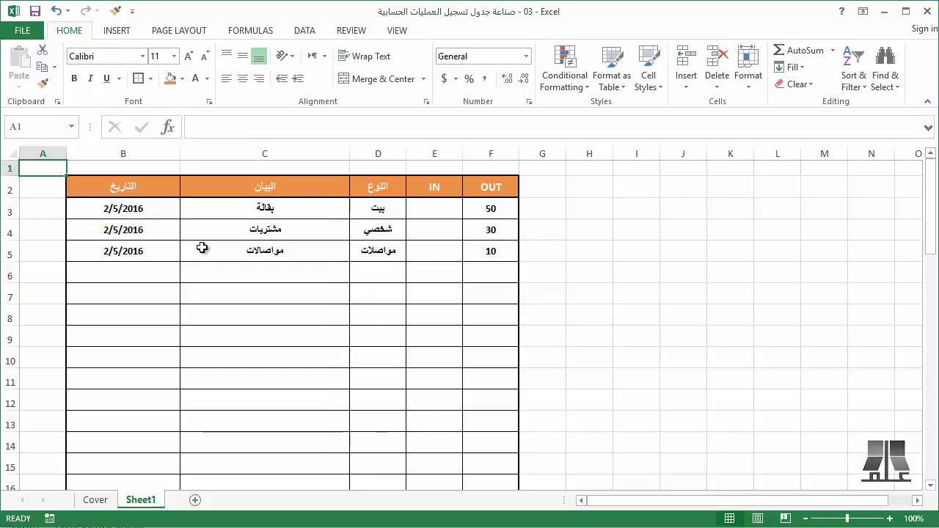
key("shift+space")
key("shift+space")
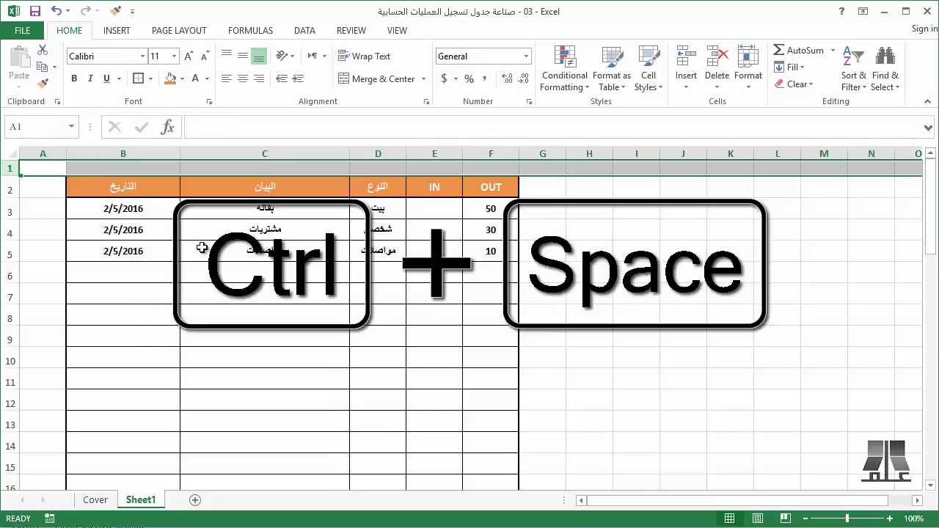
key("ctrl+space")
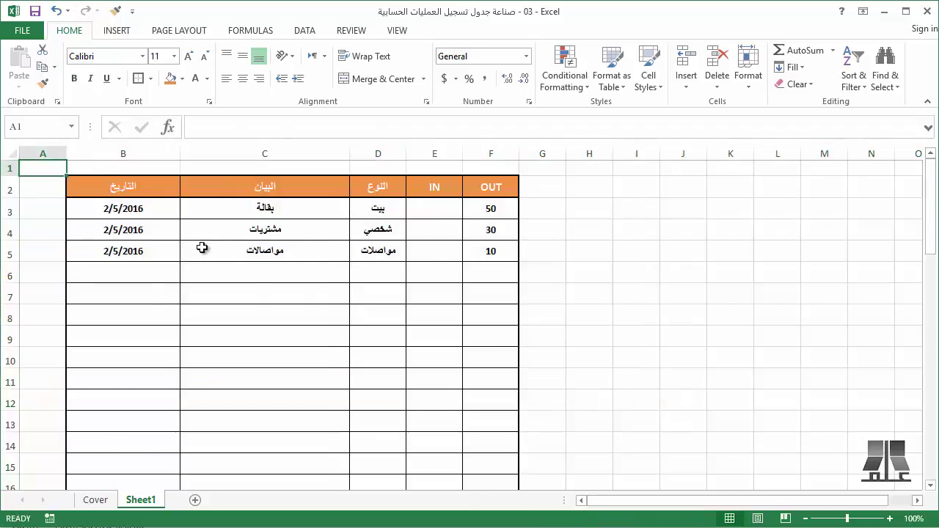
key("shift+space")
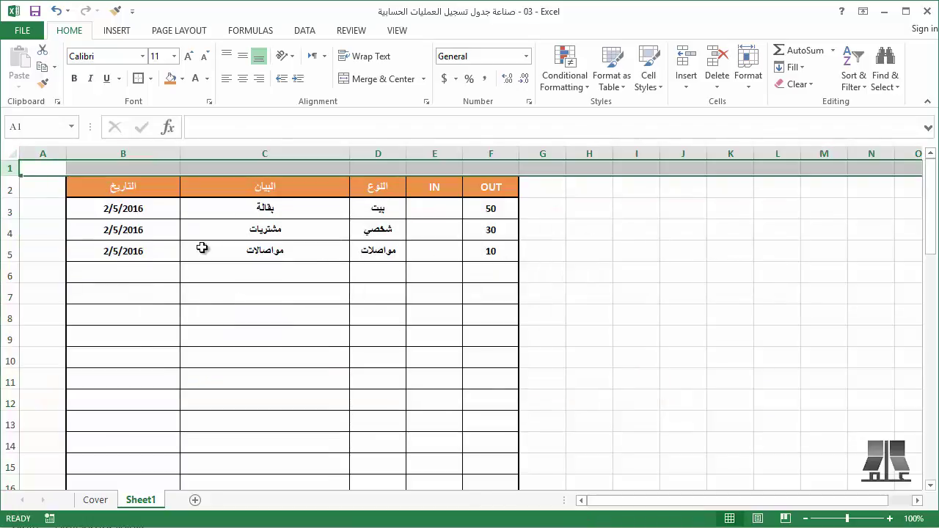
key("ctrl+plus")
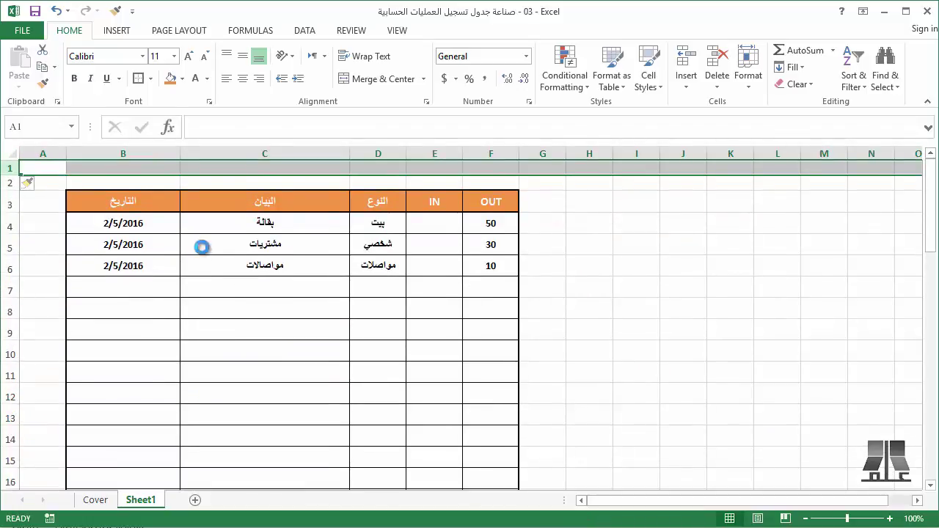
key("ctrl+plus")
key("ctrl+plus")
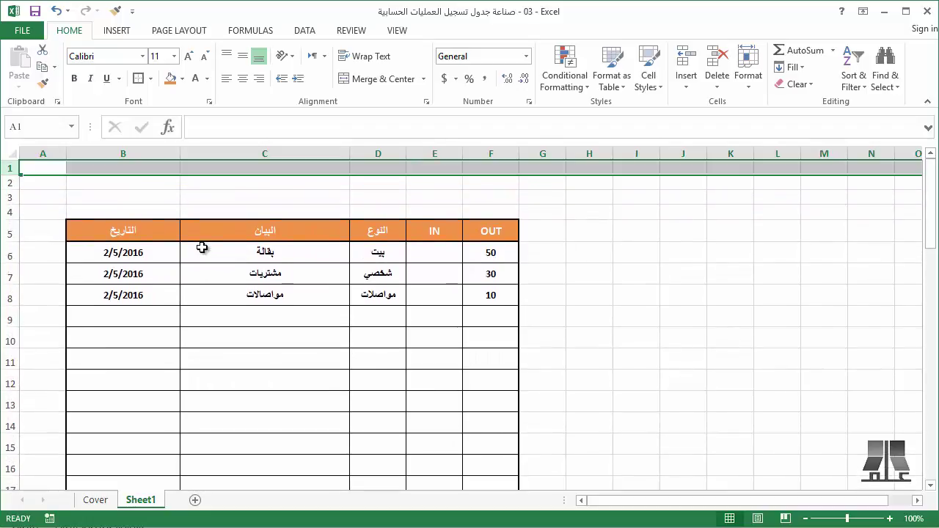
key("ctrl+plus")
key("ctrl+plus")
key("ctrl+plus")
key("ctrl+plus")
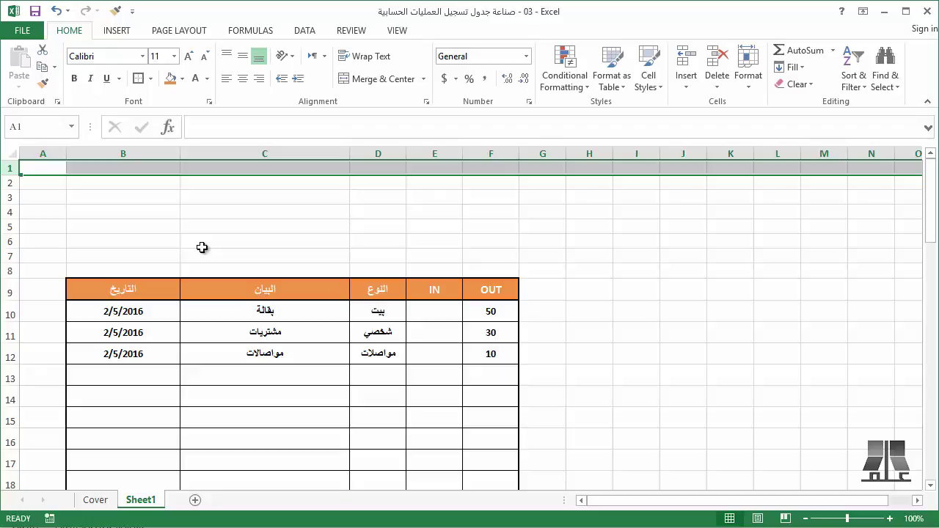
key("Up")
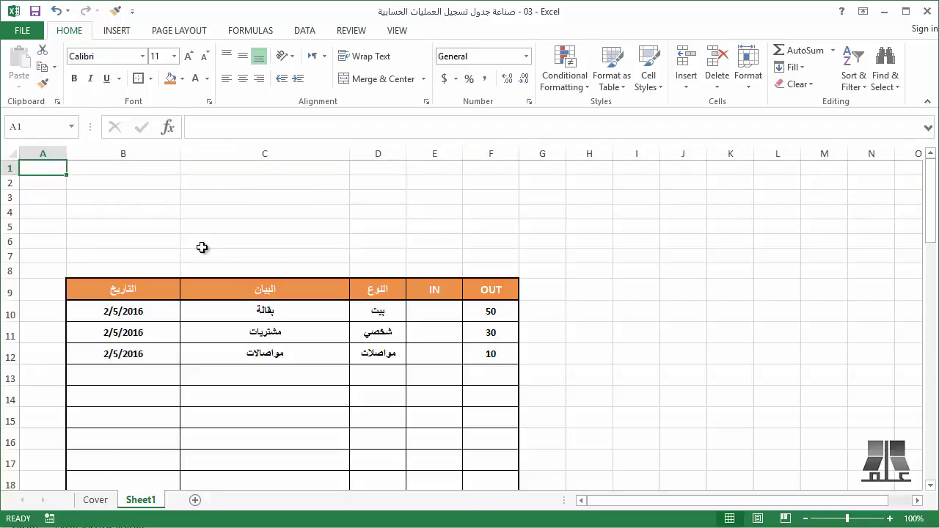
key("shift+Down")
key("shift+Down")
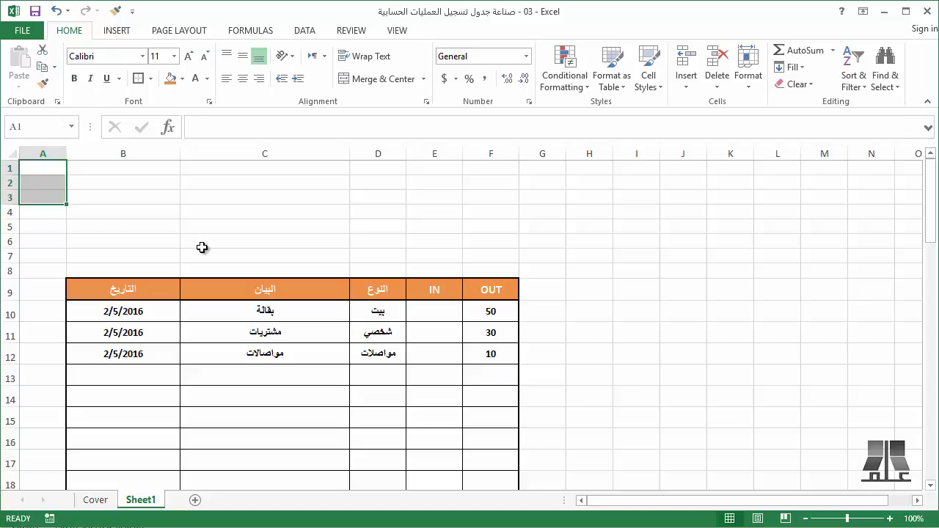
Insert three entire rows at A1:A3 via the Insert dialog, pushing the header to row 12.
key("ctrl+shift+equal")
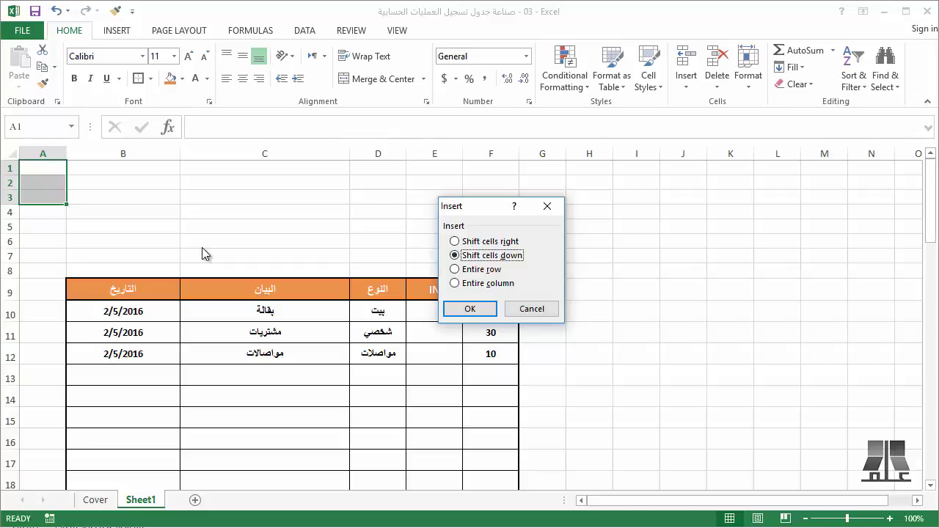
key("Up")
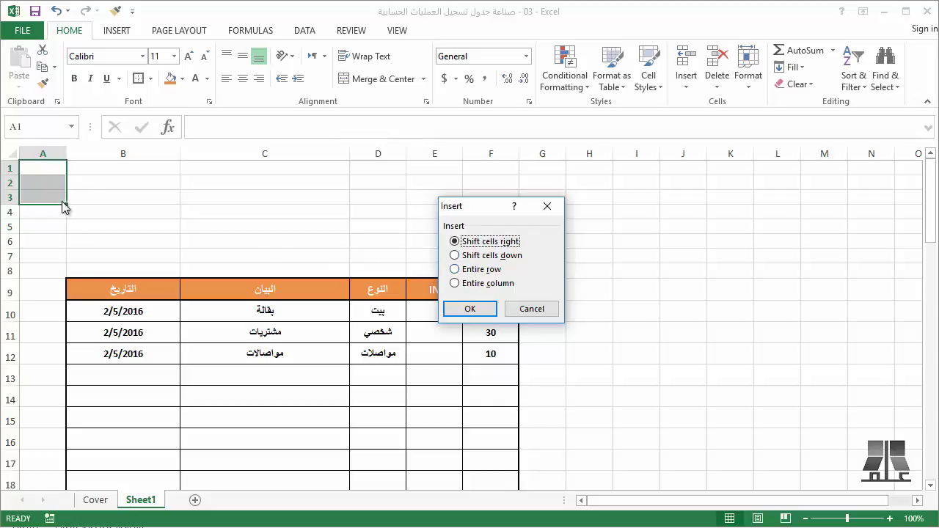
left_click(478, 270)
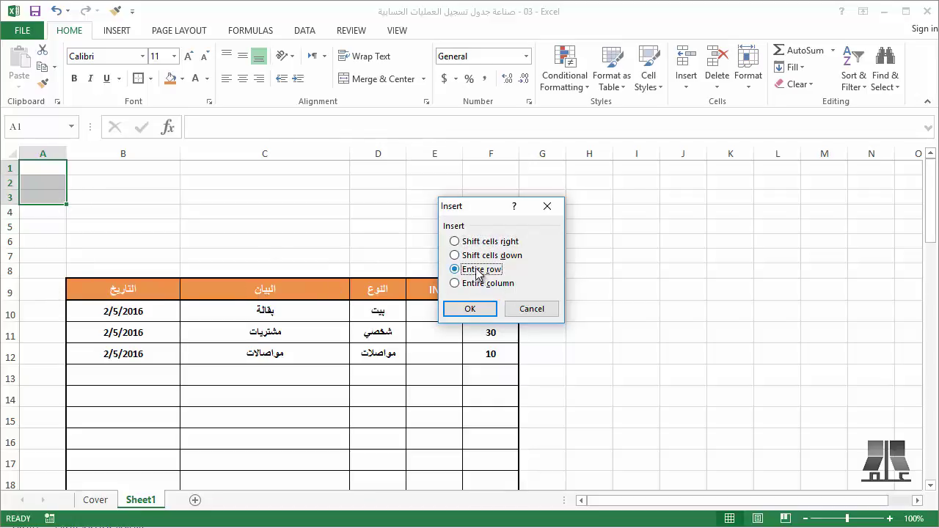
left_click(470, 308)
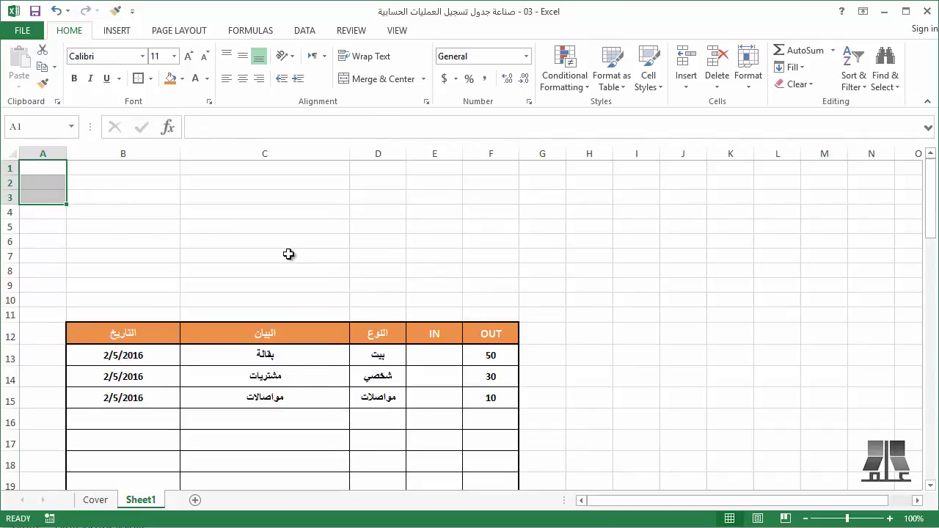
key("ctrl+Home")
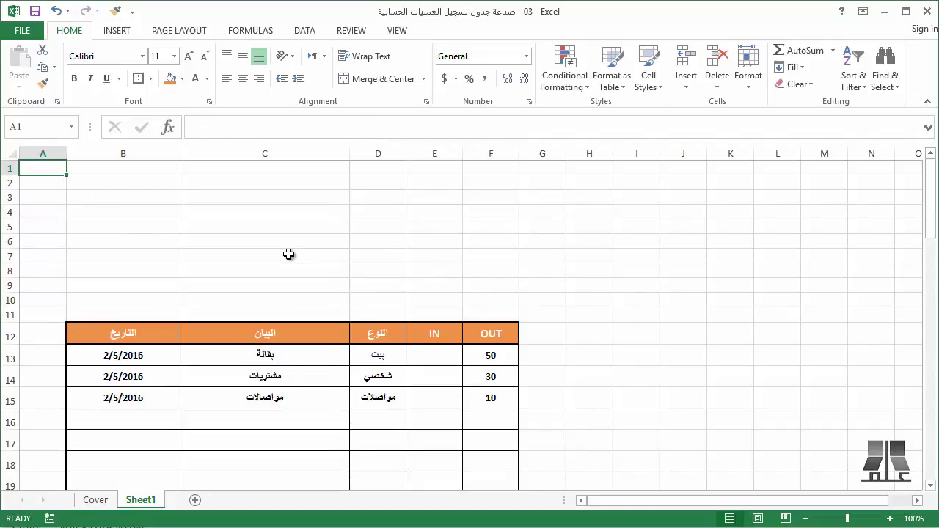
Delete rows 1 to 5 with Ctrl+minus, then select row 5.
key("shift+Down")
key("shift+Down")
key("shift+Down")
key("shift+Down")
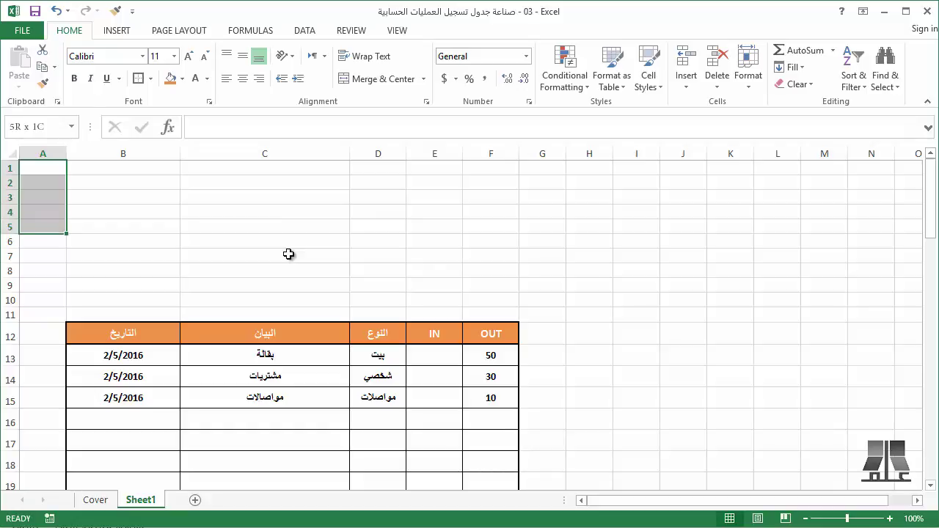
key("shift+space")
key("ctrl+minus")
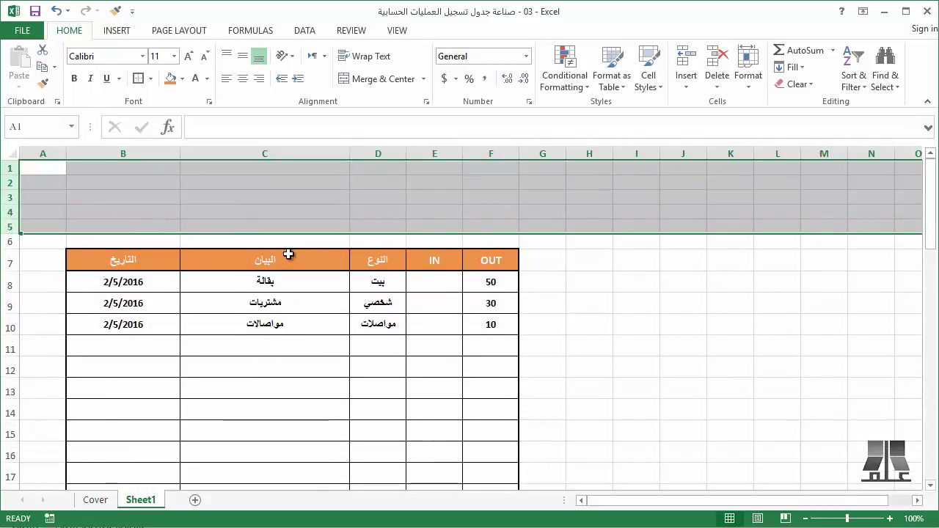
left_click(161, 213)
left_click(10, 226)
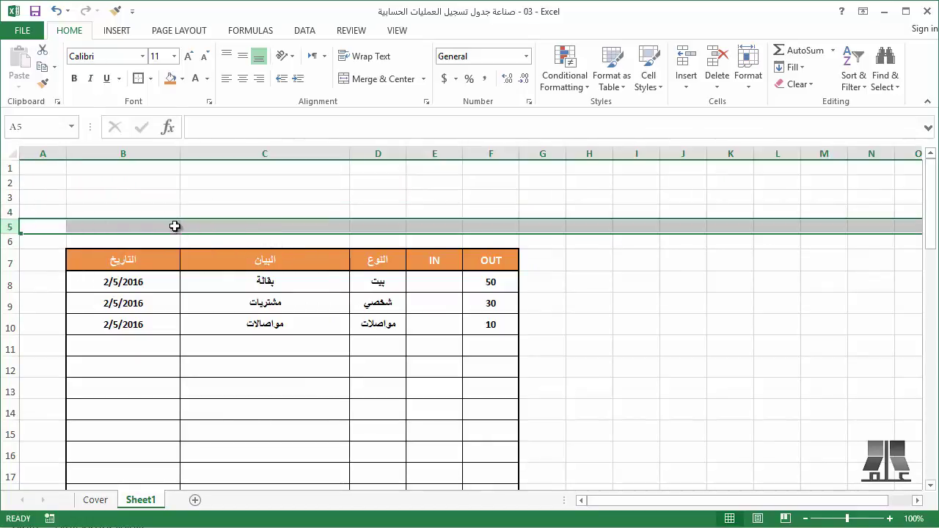
Make row 5 about four times taller and begin a formula with = in E5.
left_click_drag(11, 233, 14, 273)
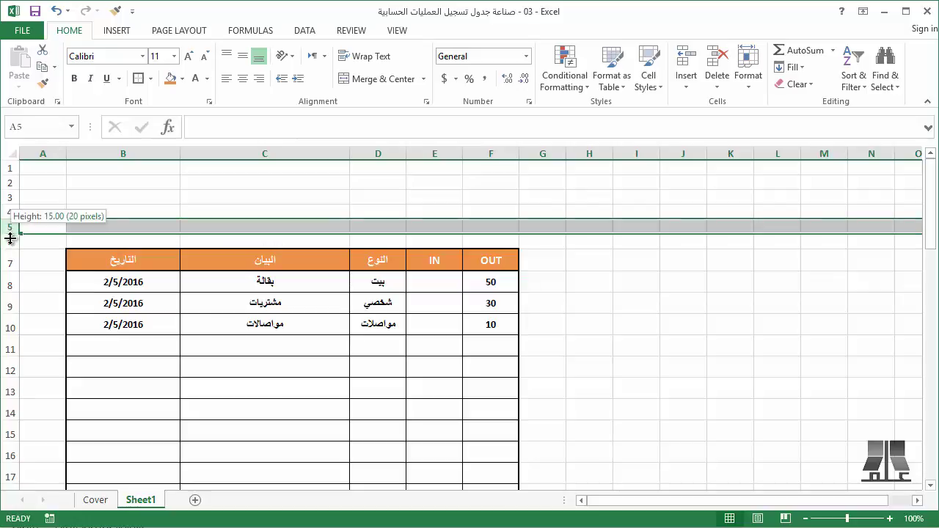
left_click(246, 259)
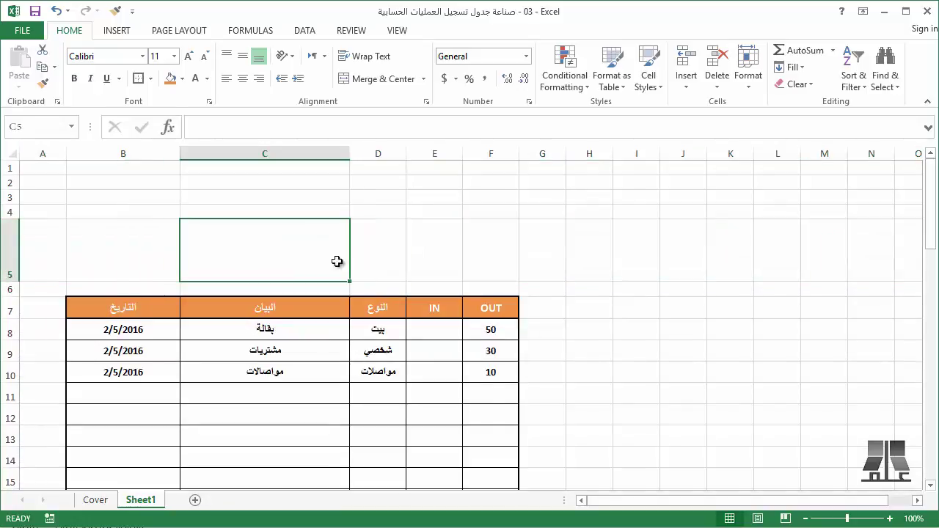
left_click(450, 269)
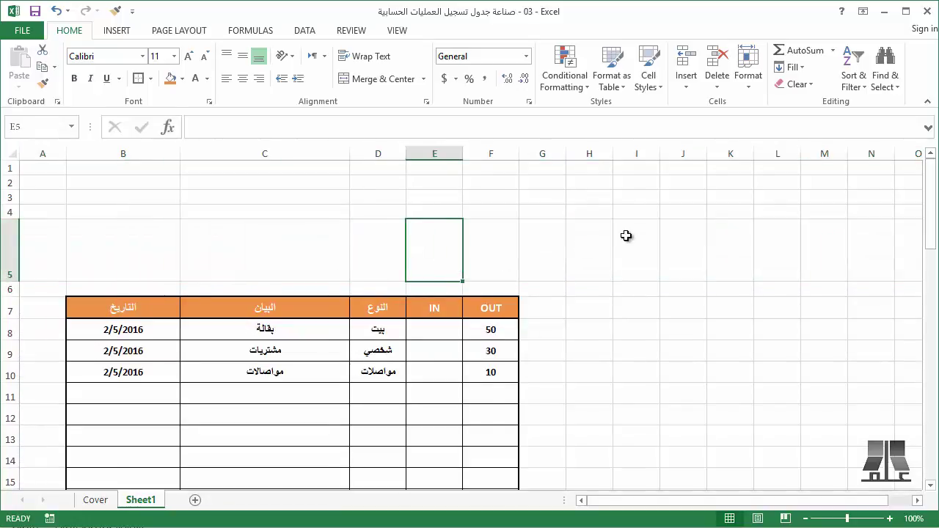
left_click(489, 242)
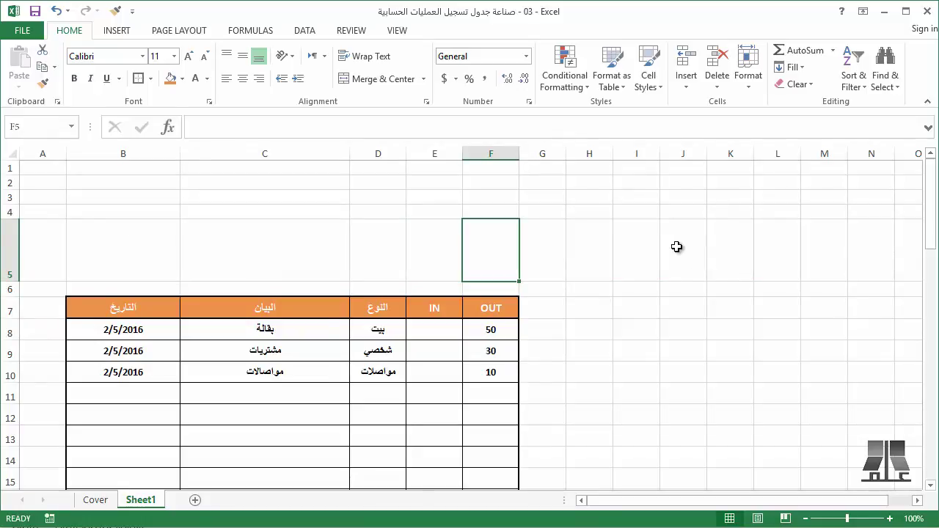
left_click(455, 247)
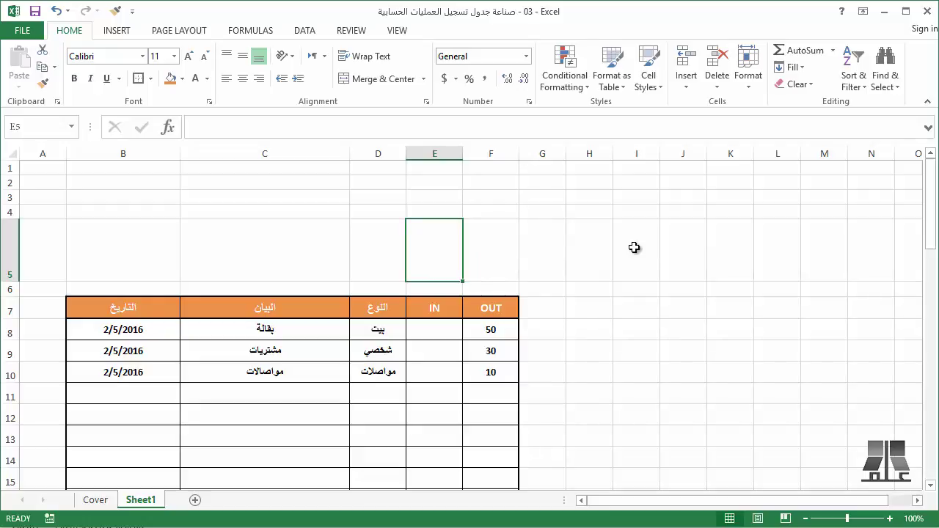
type("=")
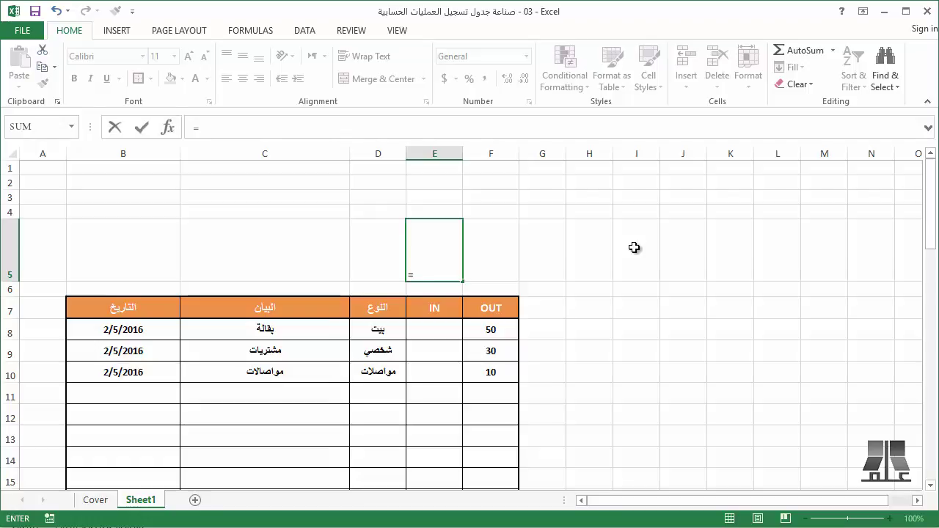
Enter =SUM(50,20,30) in E5 using the function suggestions, so it shows 100.
type("sum")
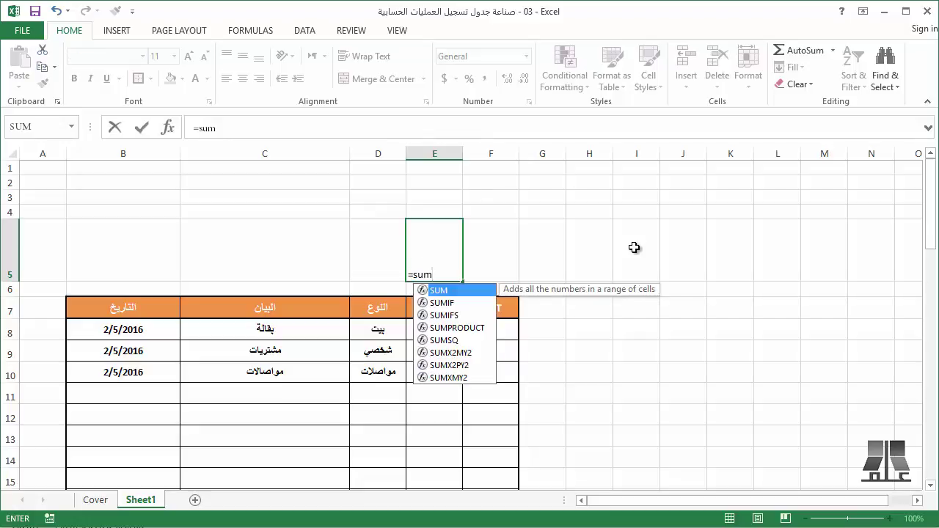
key("BackSpace")
key("BackSpace")
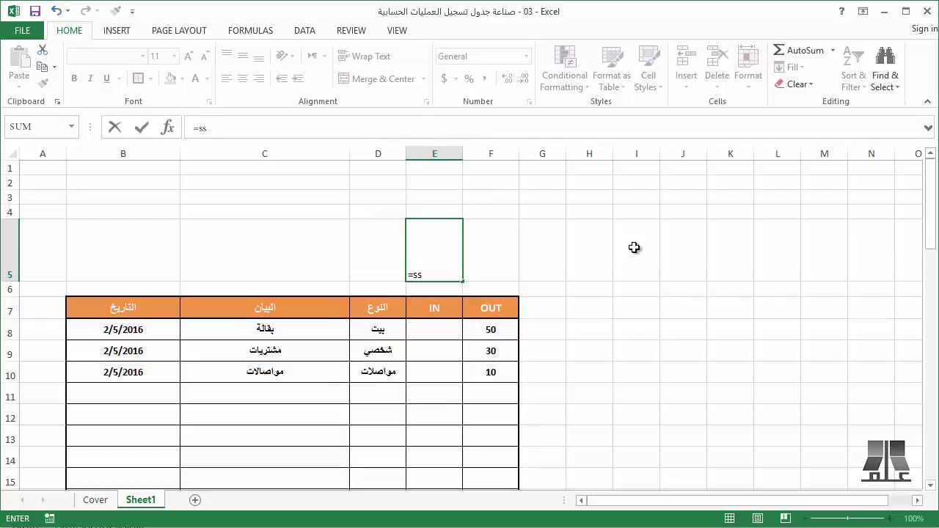
key("BackSpace")
type("s")
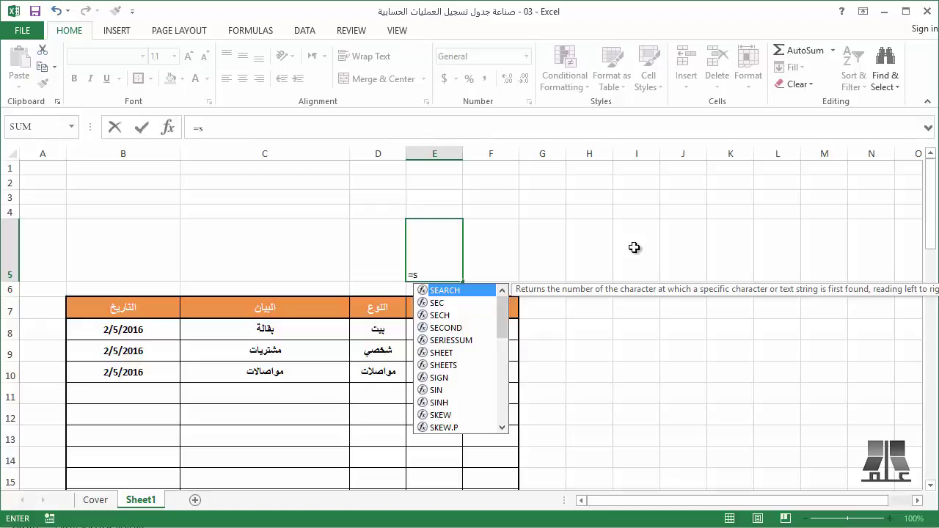
key("Down")
key("Down")
key("Down")
key("Down")
key("Down")
key("Down")
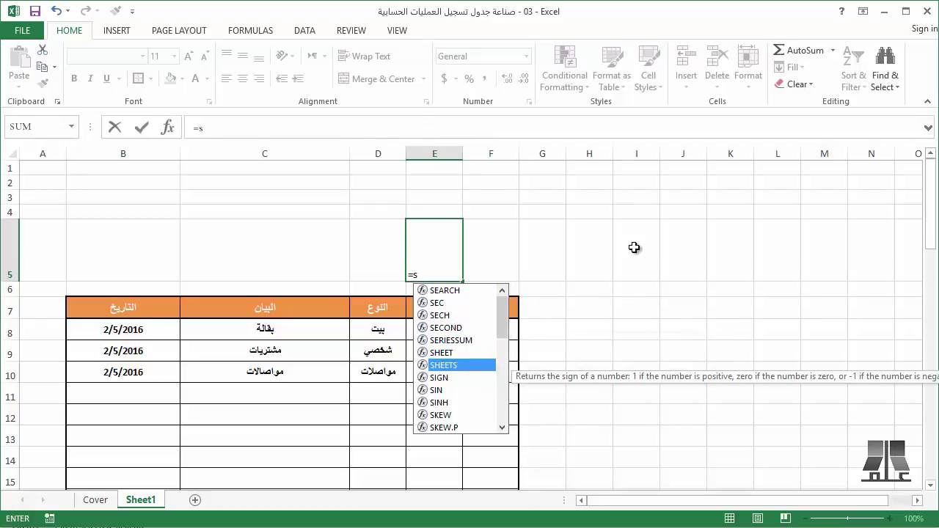
key("Down")
key("Down")
key("Down")
key("Down")
key("Down")
key("Down")
key("Down")
key("Down")
key("Down")
key("Down")
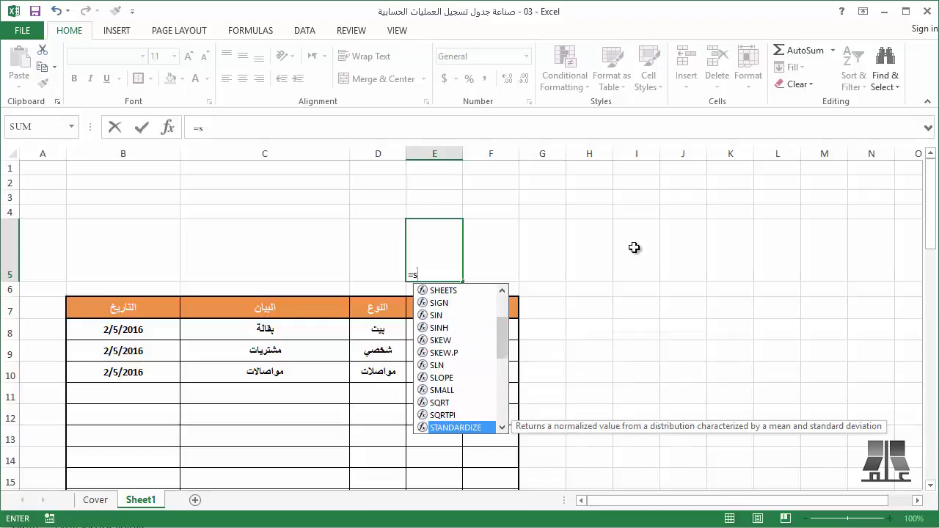
key("Down")
key("Down")
key("Down")
key("Down")
key("Down")
key("Down")
key("Up")
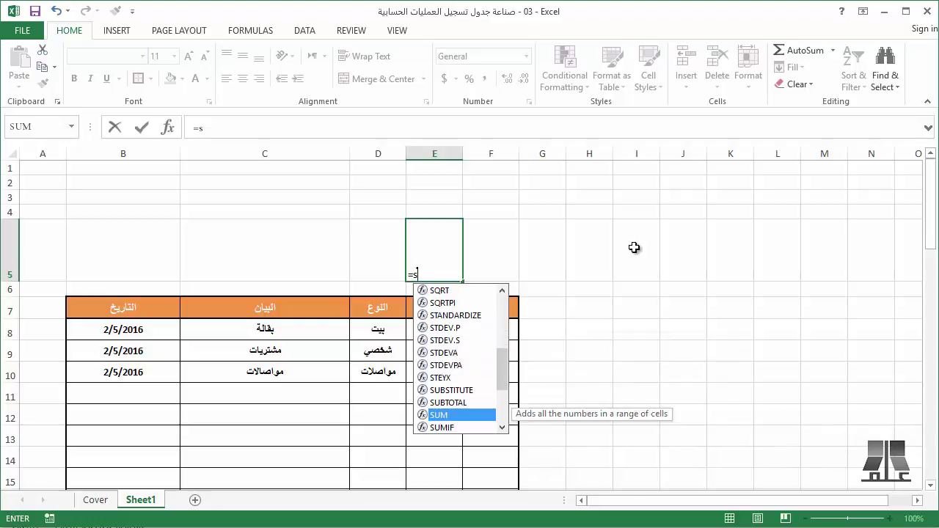
key("Tab")
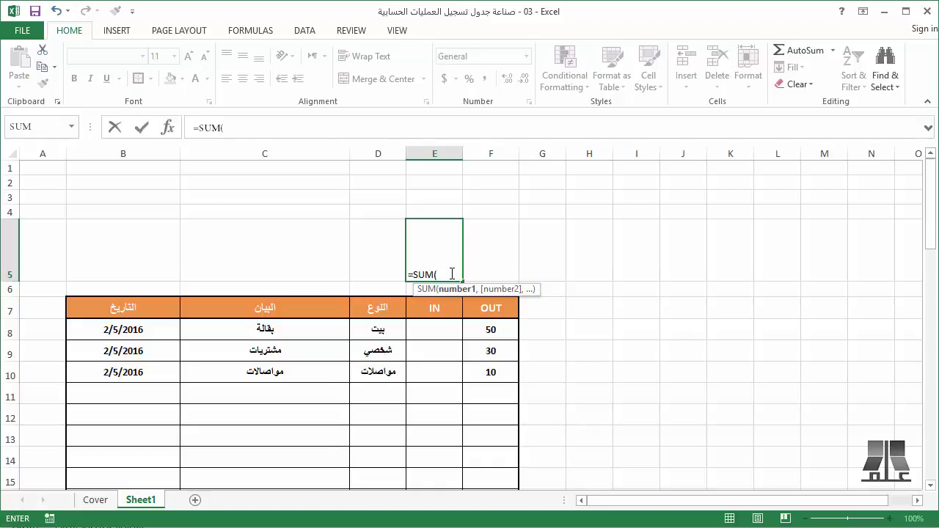
type("50,")
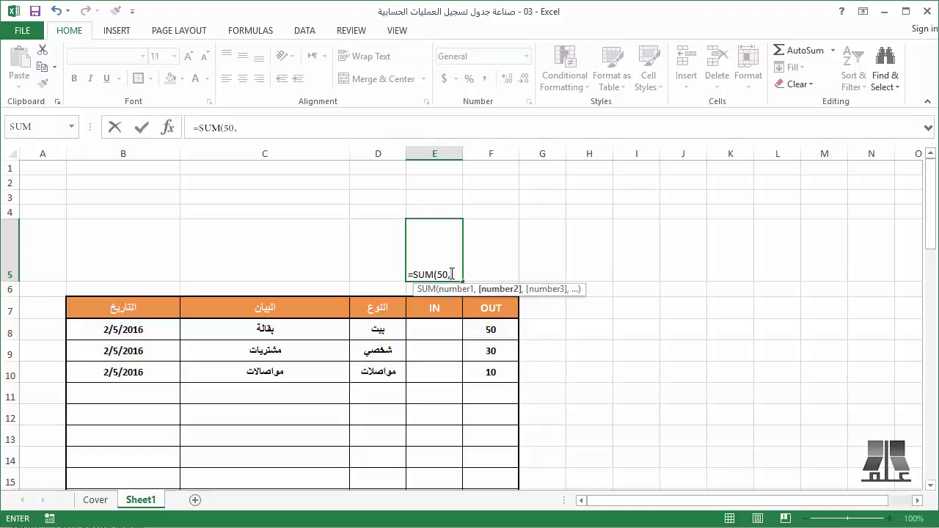
type("20,")
type("30")
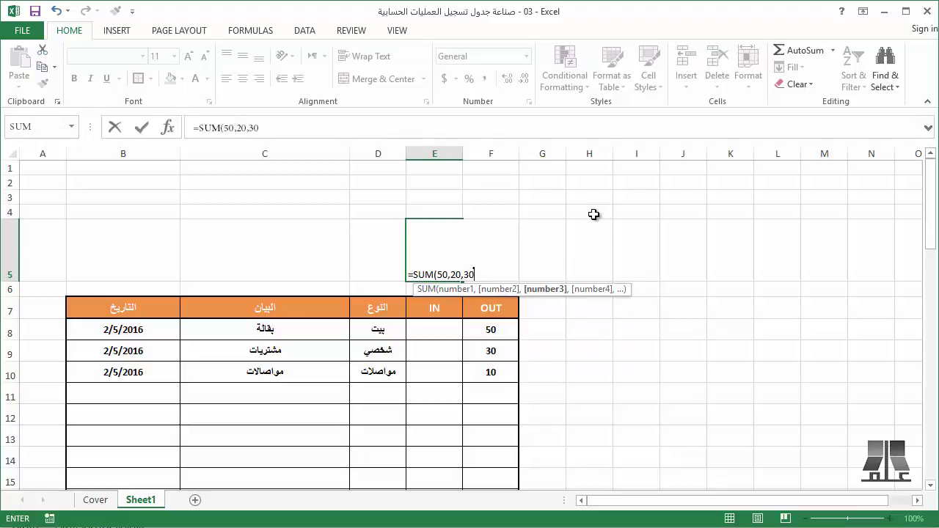
type(")")
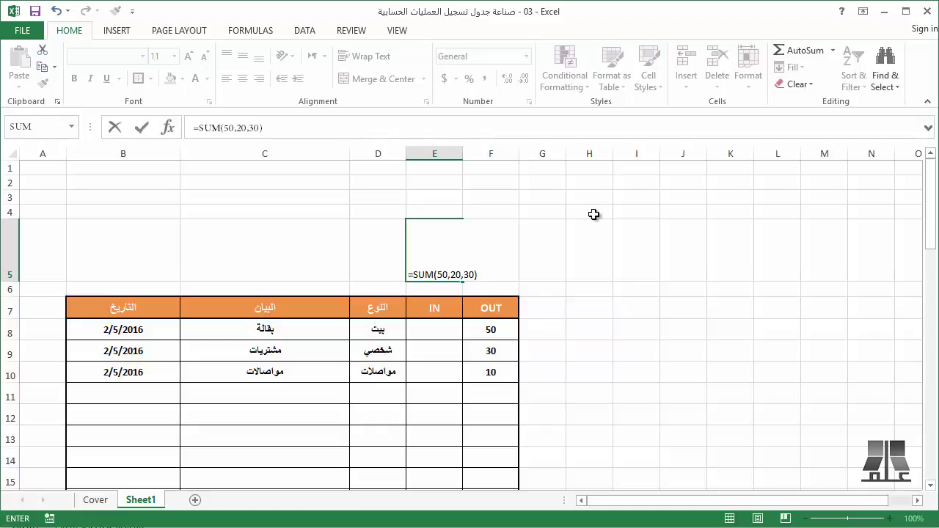
key("ctrl+Return")
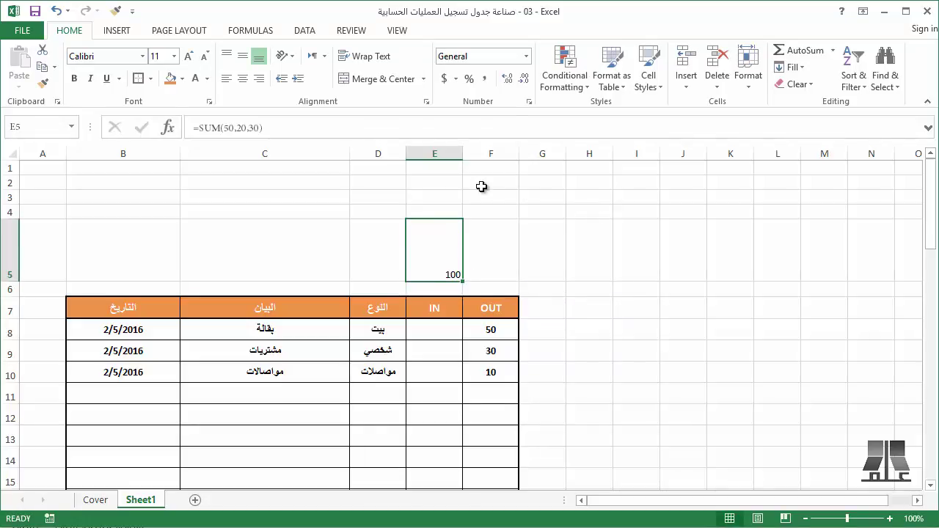
Rewrite E5's formula as =SUM(F8,F9,F10) and check that it totals 90.
left_click_drag(223, 130, 292, 131)
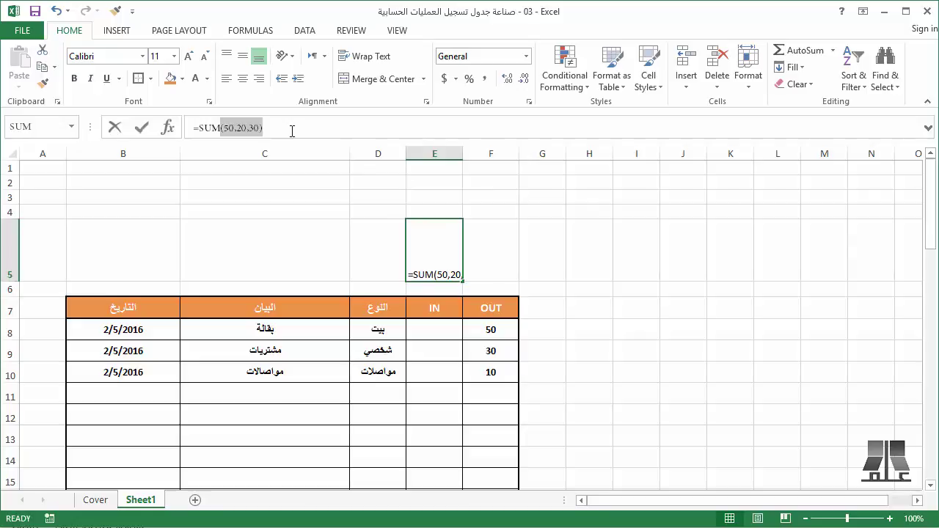
left_click_drag(223, 130, 308, 133)
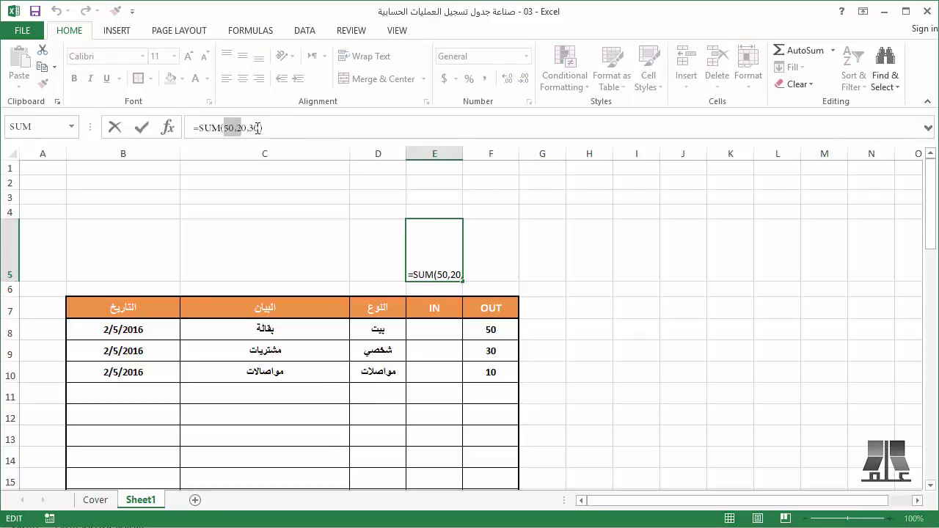
key("Delete")
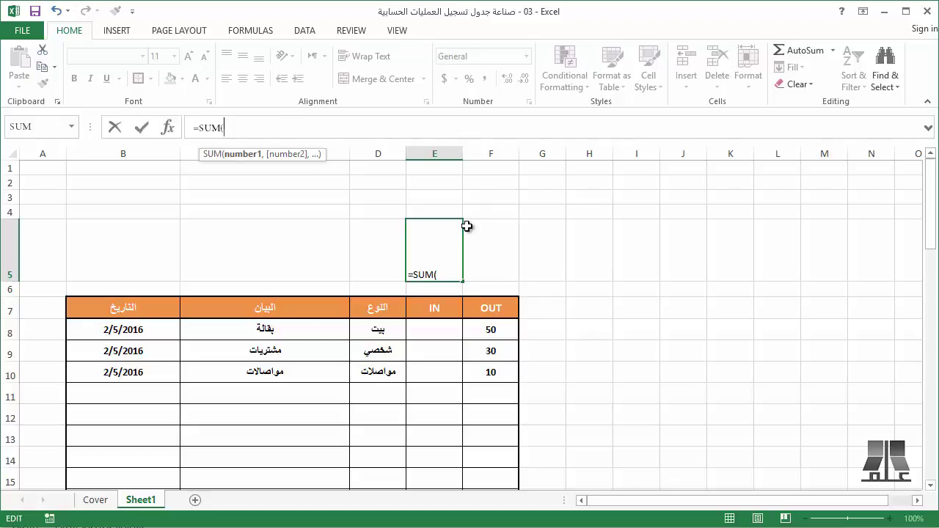
left_click(501, 328)
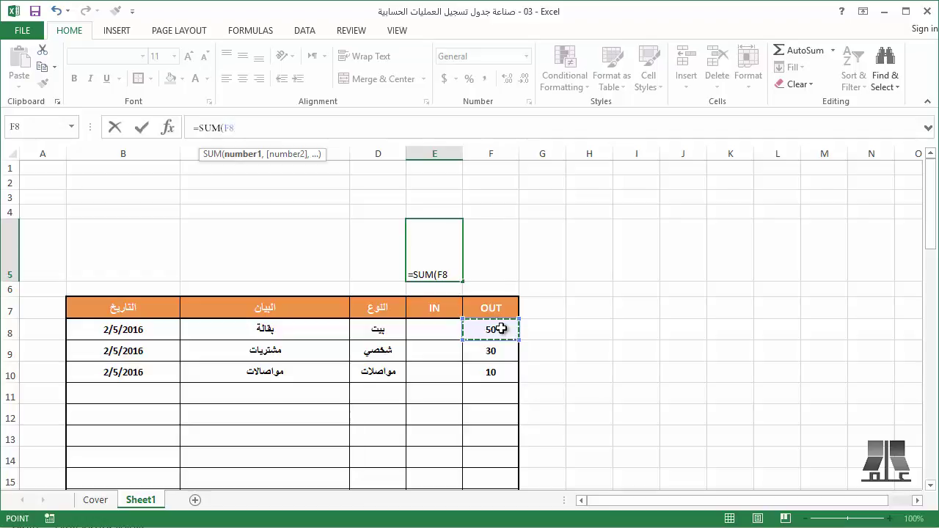
type(",")
left_click(499, 350)
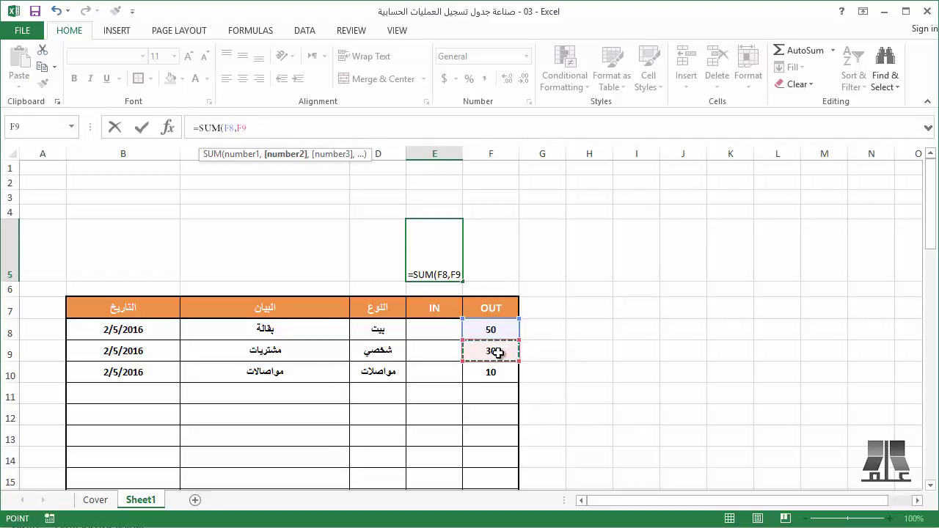
type(",")
left_click(507, 376)
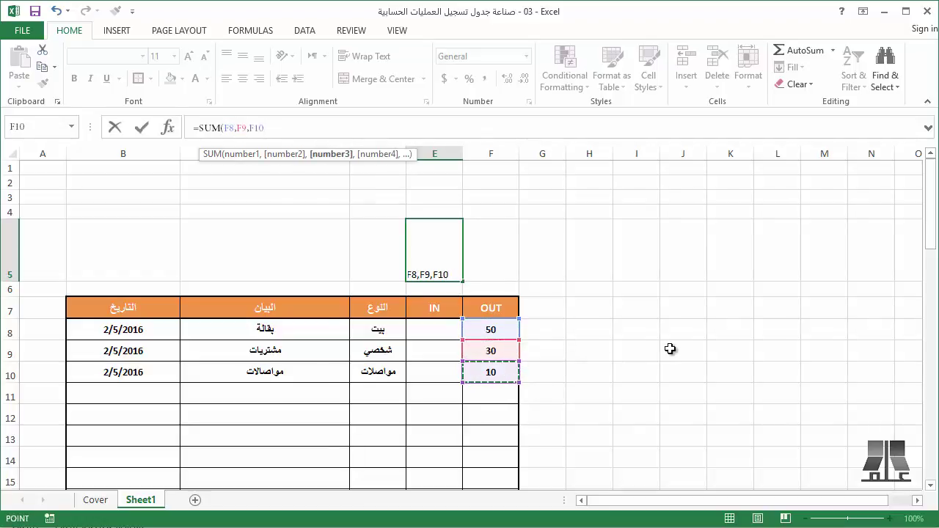
type(")")
key("Return")
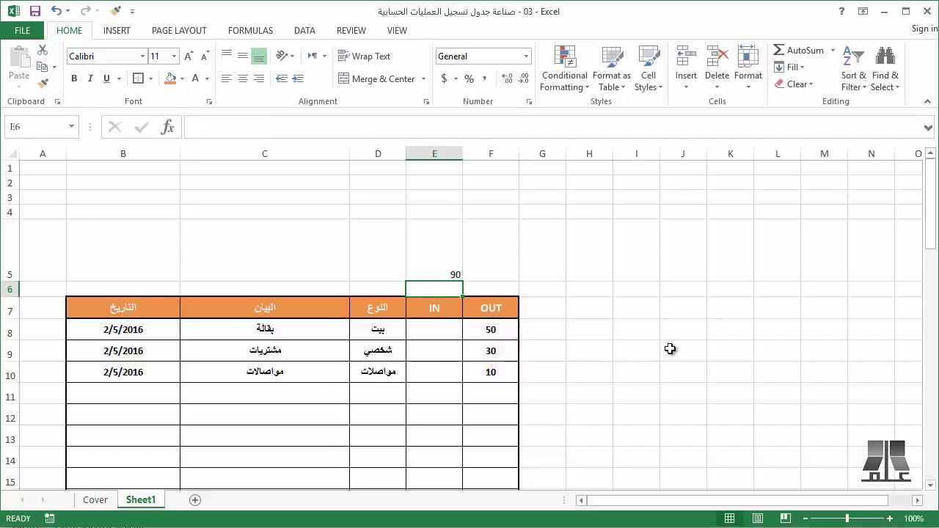
left_click(455, 273)
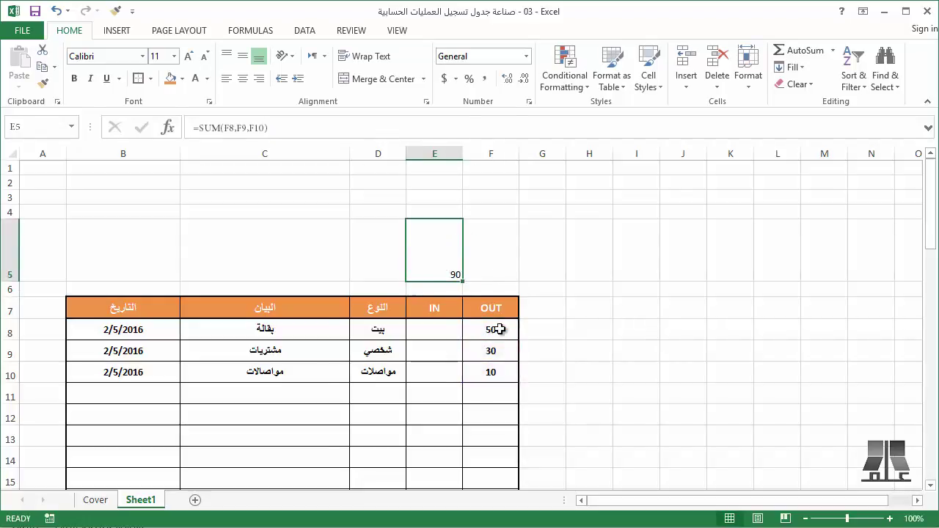
left_click_drag(492, 330, 499, 386)
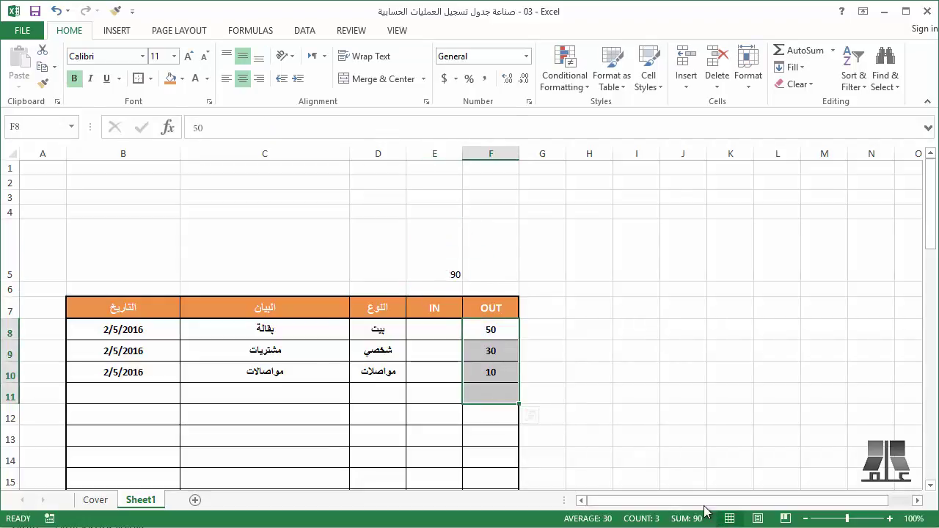
left_click(458, 259)
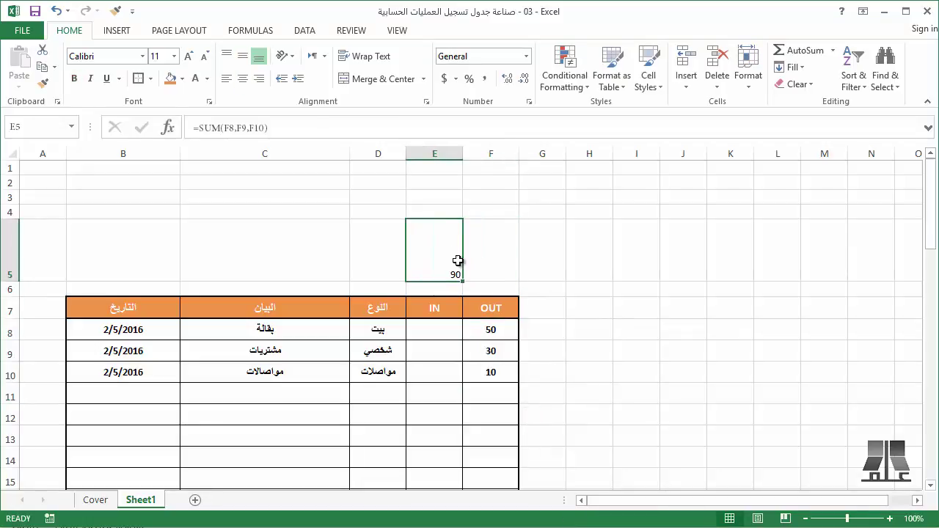
Enter OUT amounts 50 in F11 and 30 in F12, then reselect E5's formula references.
left_click(496, 398)
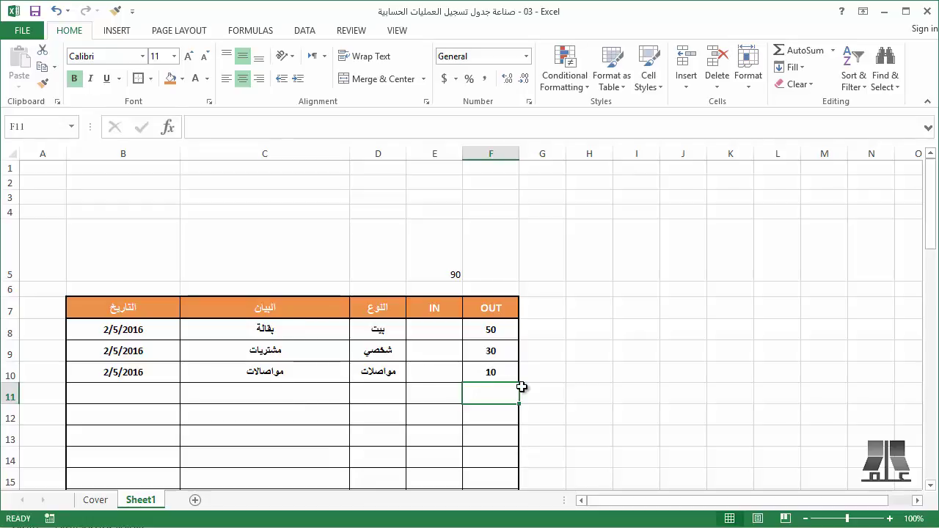
type("50")
key("Return")
type("30")
key("Return")
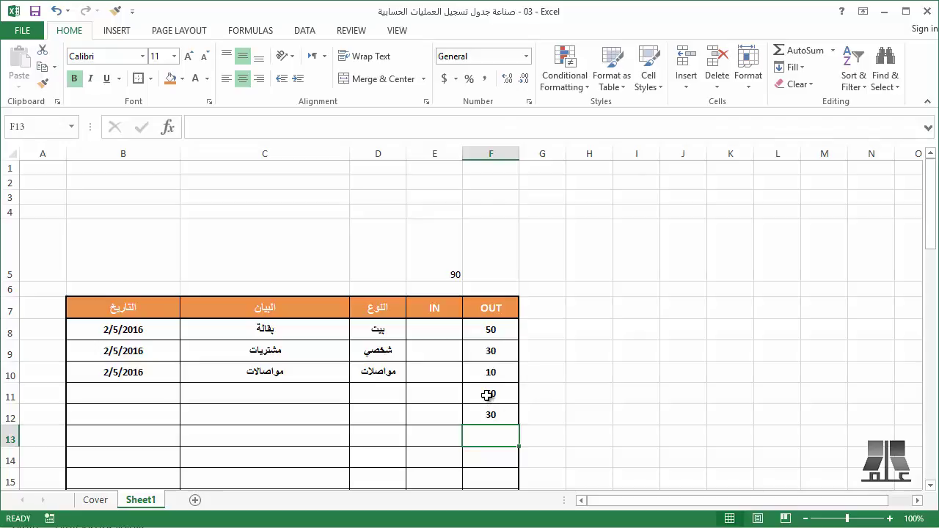
left_click(409, 232)
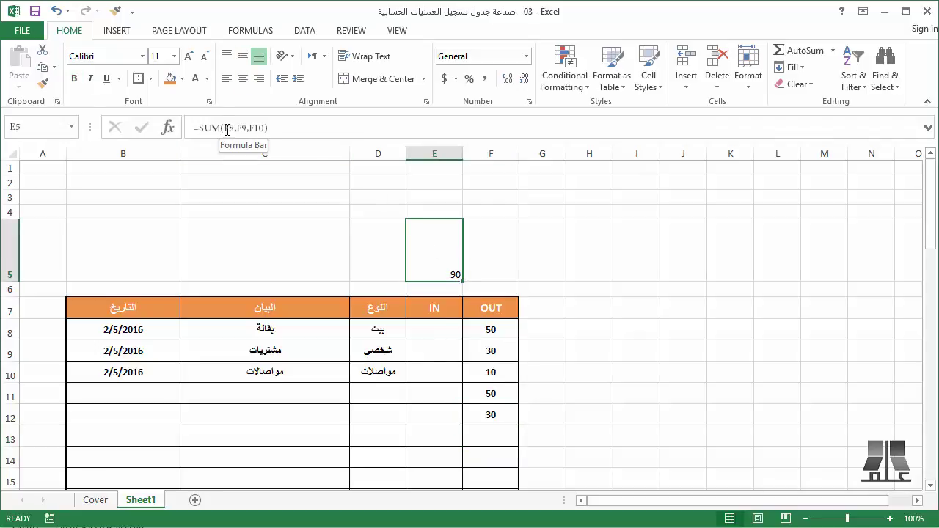
left_click_drag(225, 128, 335, 134)
Change E5's formula to =SUM(F8:F55) to cover the whole OUT column.
key("Delete")
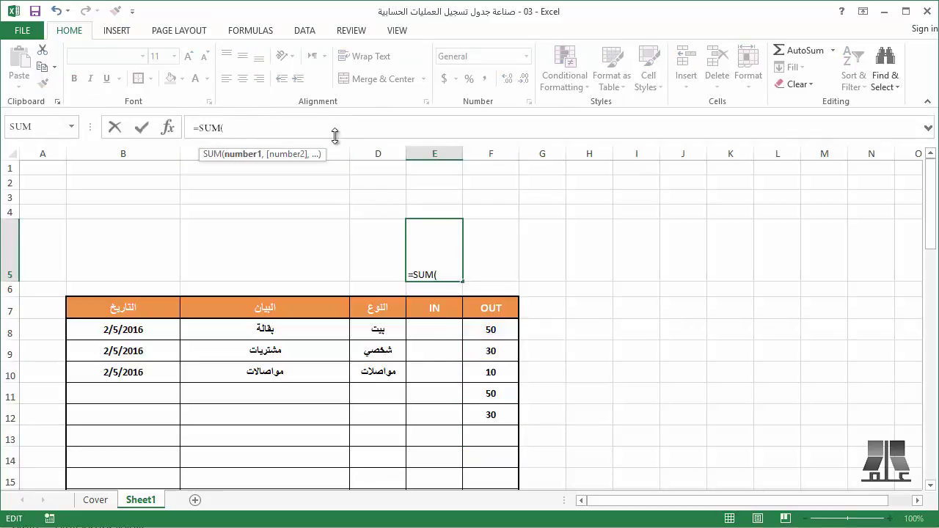
left_click(491, 328)
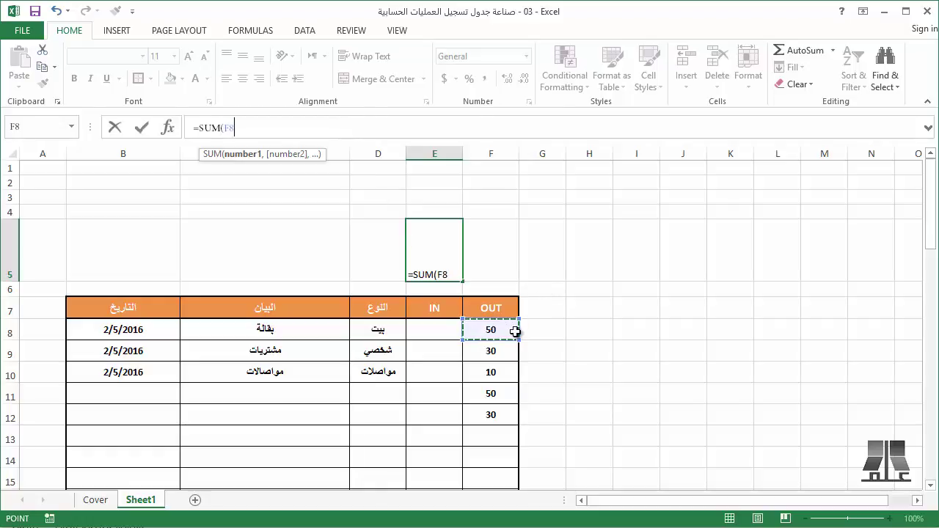
mouse_move(494, 325)
left_mouse_down()
mouse_move(492, 443)
mouse_move(496, 331)
left_mouse_up()
scroll(516, 316, "down", 2)
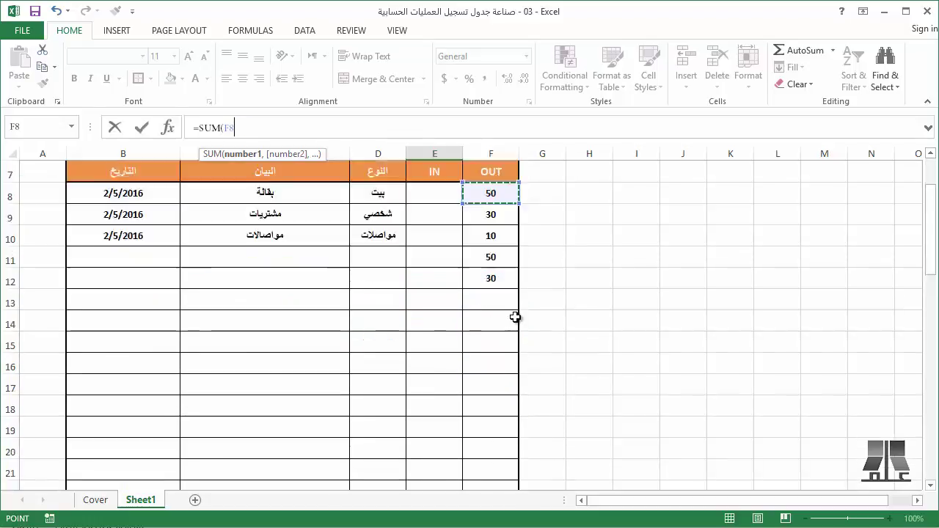
scroll(515, 317, "down", 5)
scroll(515, 317, "down", 3)
scroll(514, 317, "down", 2)
scroll(514, 316, "down", 3)
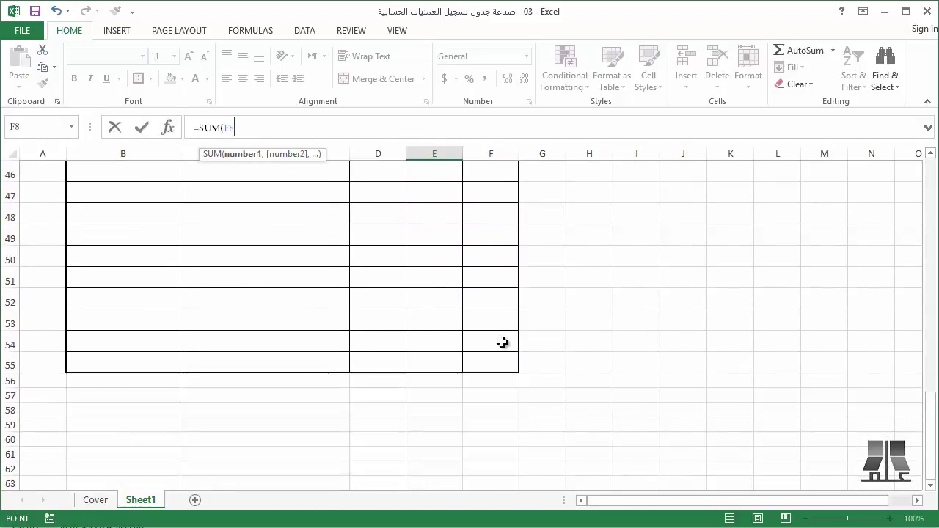
left_click(498, 360, "shift")
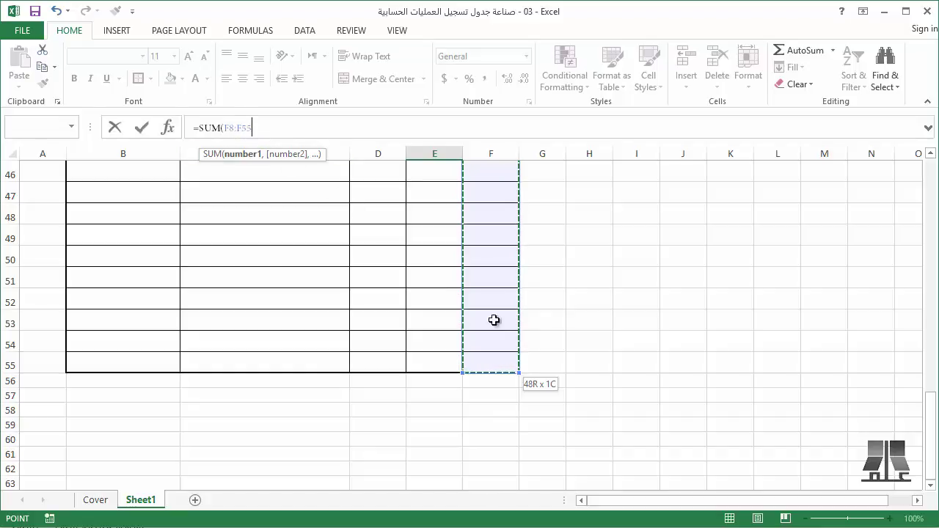
left_click_drag(551, 367, 549, 367)
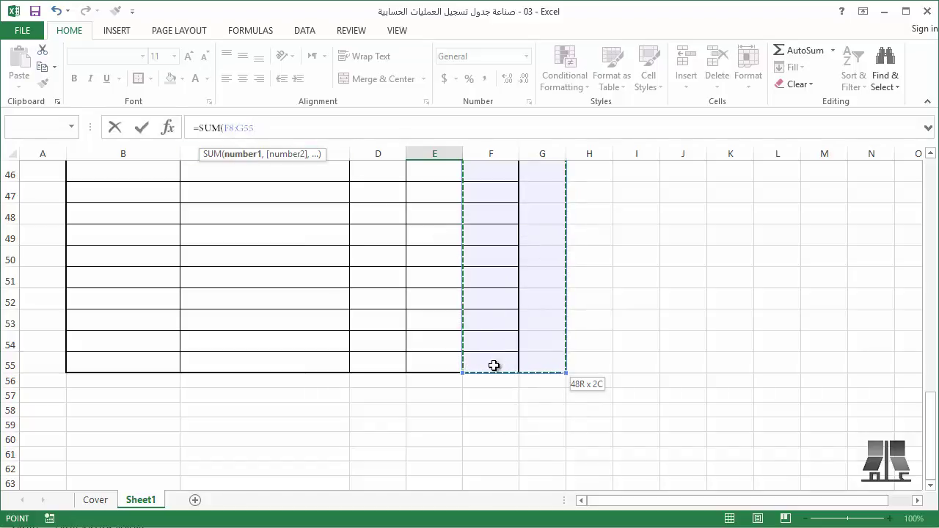
left_click_drag(500, 360, 502, 364)
scroll(520, 292, "up", 3)
scroll(521, 293, "up", 9)
scroll(520, 292, "up", 3)
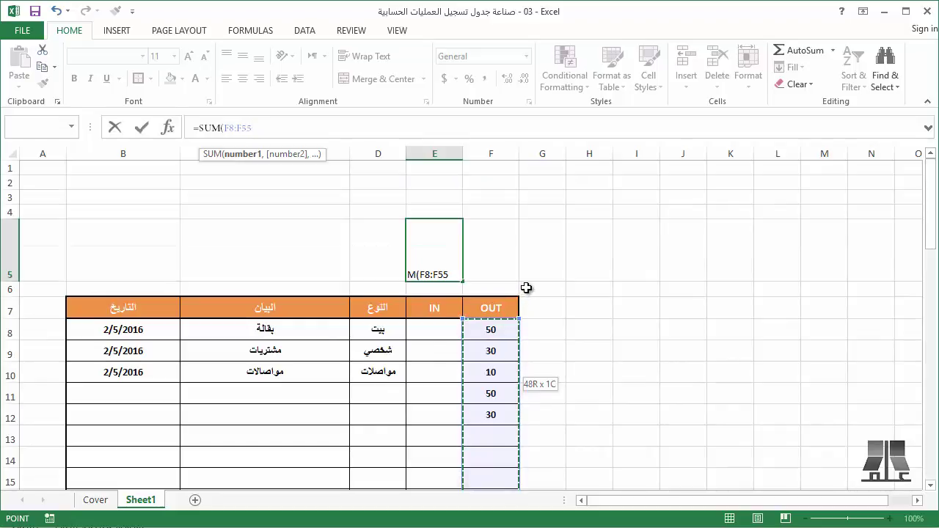
key("Return")
Test with 50 in F13 and 20 in F14, then clear the test amounts from F11:F15.
left_click(496, 435)
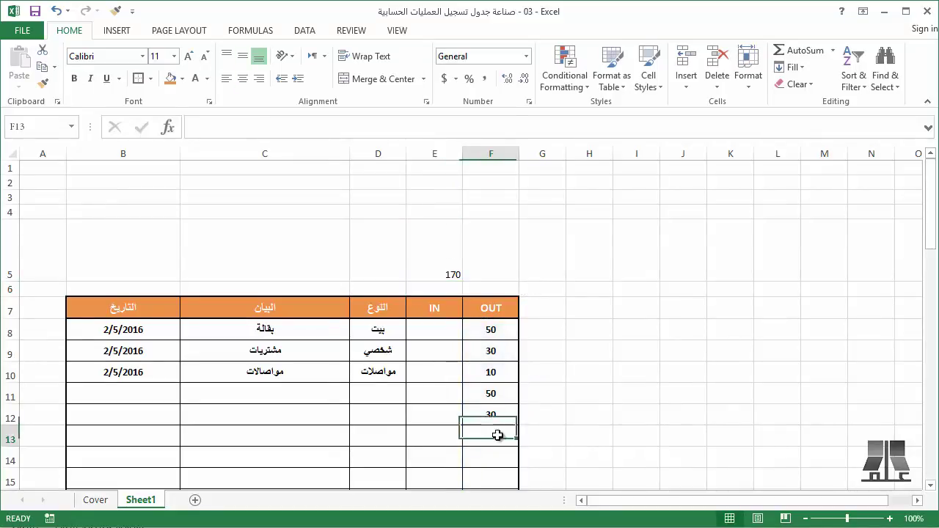
type("50")
key("Return")
type("20")
key("Return")
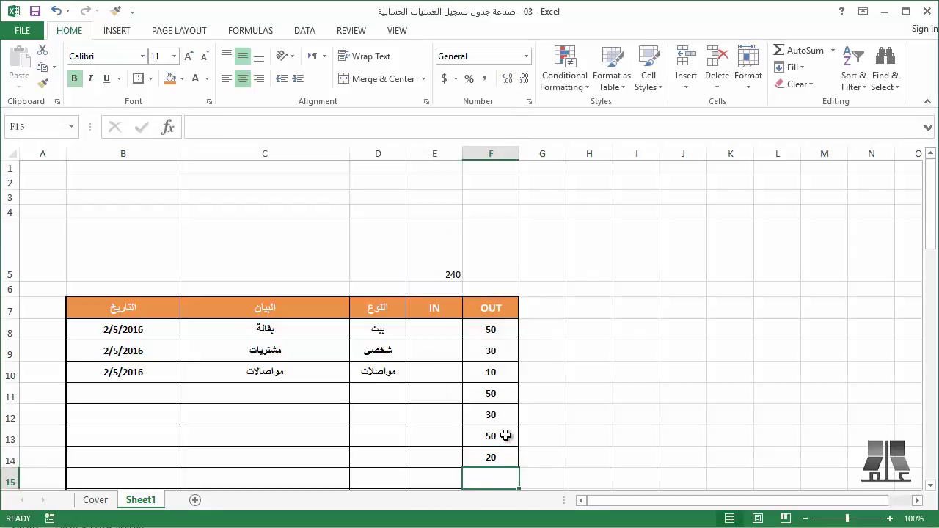
left_click_drag(493, 396, 487, 470)
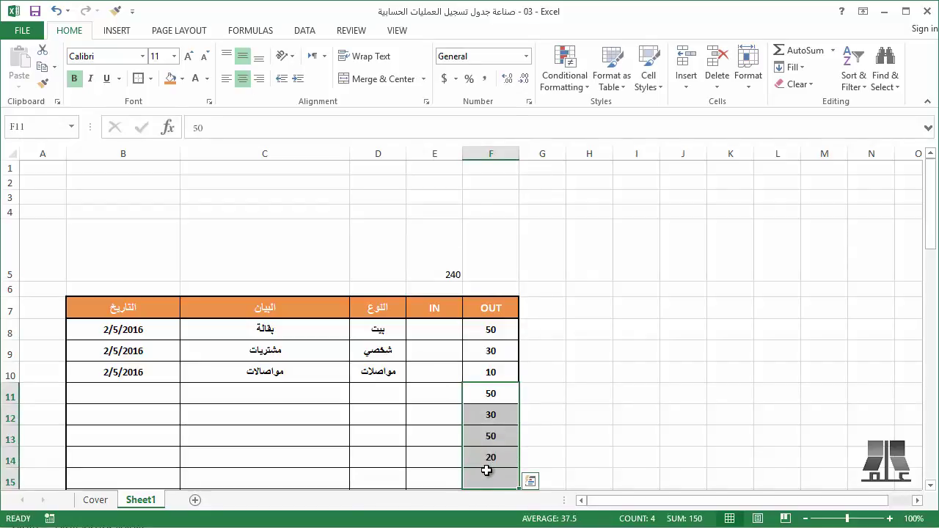
key("Delete")
left_click(457, 248)
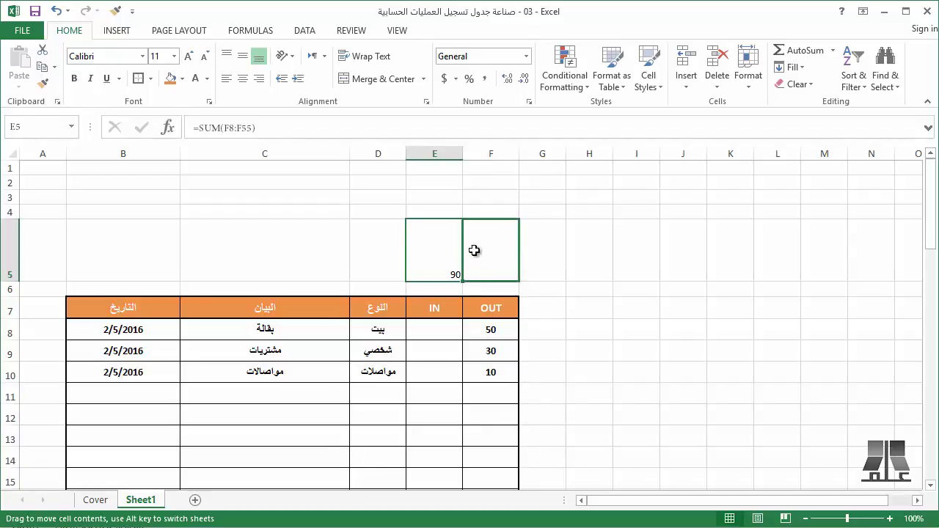
Move the OUT total formula to F5 and fill it left into E5.
left_click_drag(463, 250, 519, 250)
key("ctrl+z")
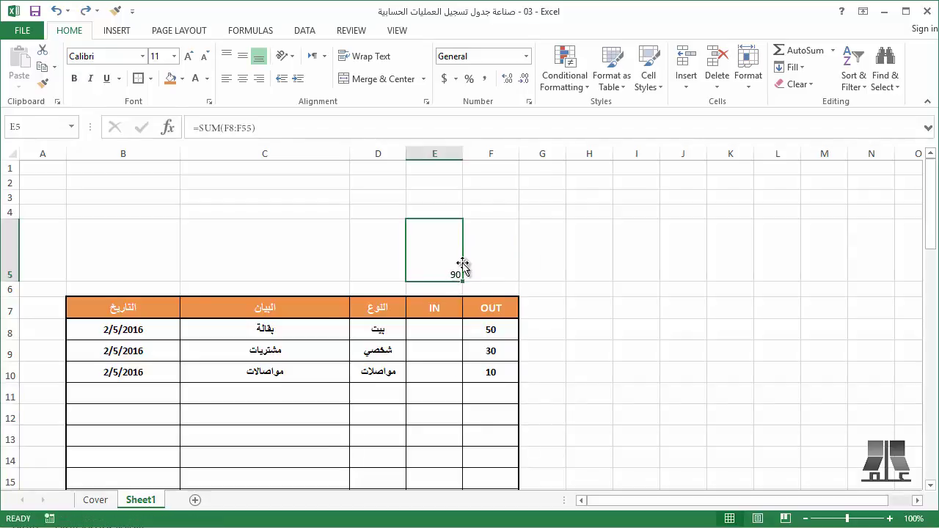
key("ctrl+c")
left_click(488, 248)
key("Return")
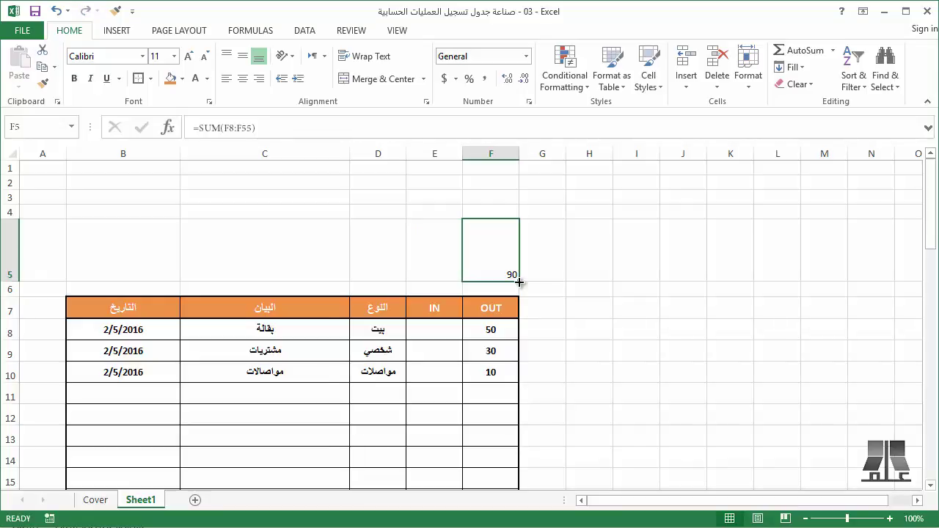
left_click_drag(519, 281, 419, 275)
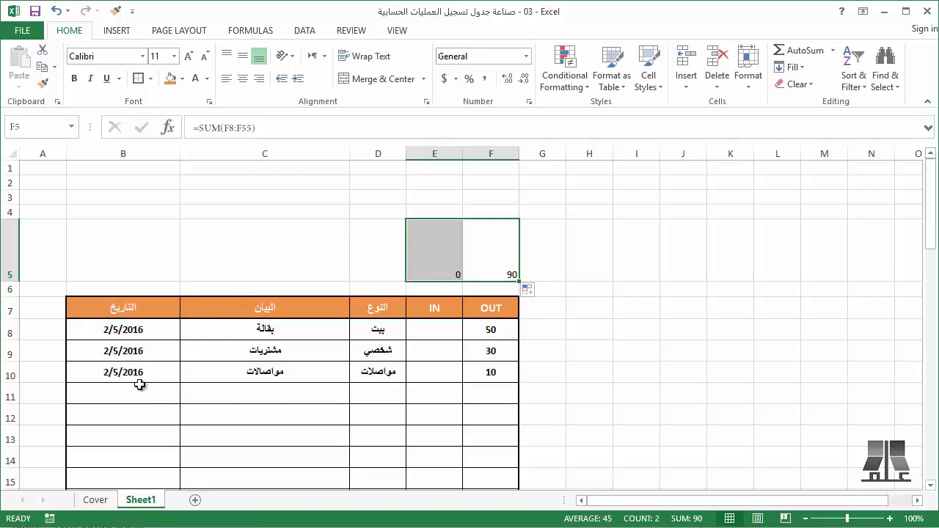
left_click(491, 275)
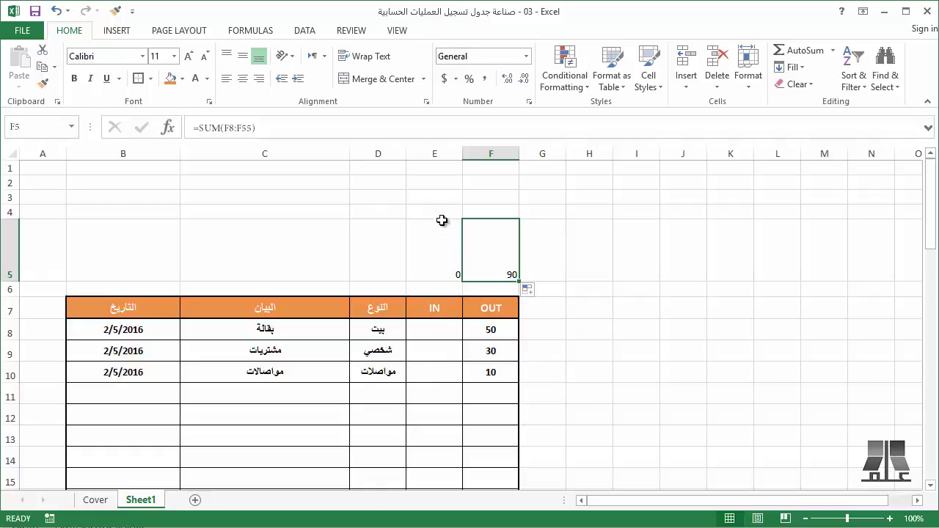
Make E5 the IN total =SUM(E8:E55), showing 0.
left_click(440, 262)
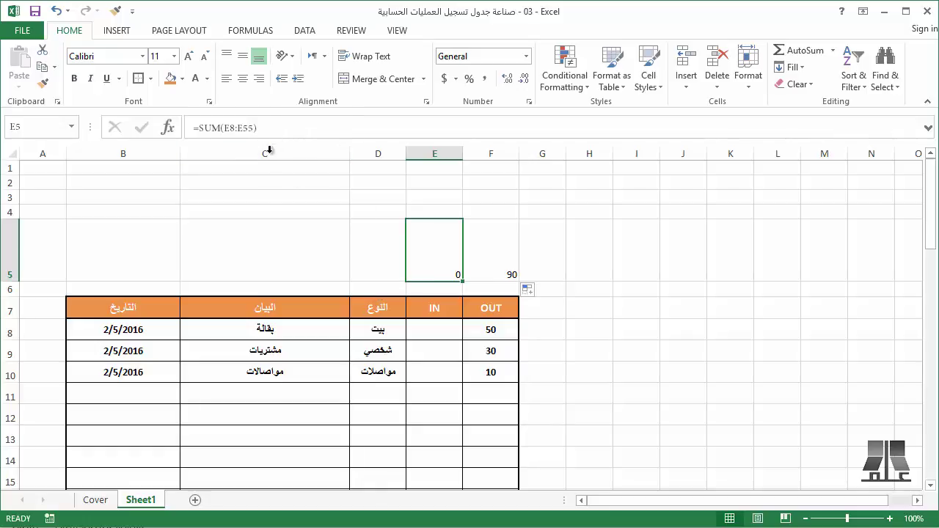
key("F2")
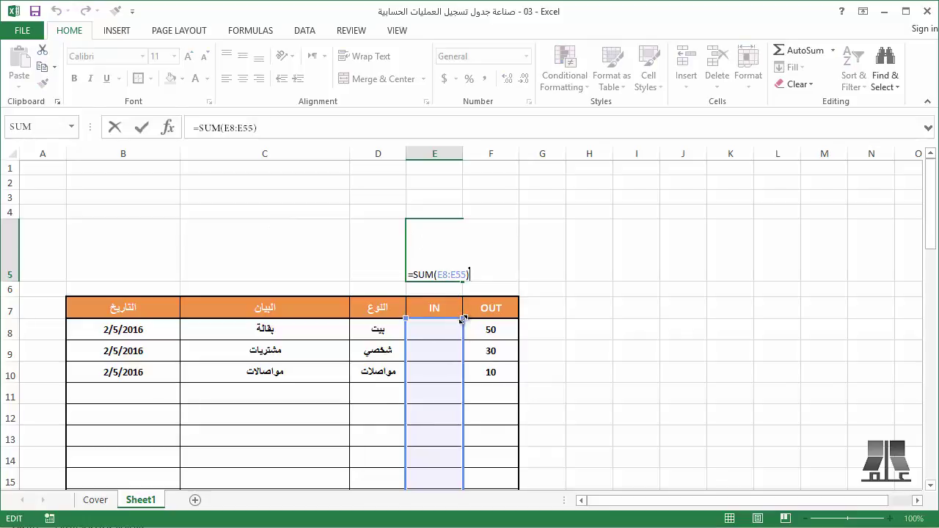
left_click_drag(463, 319, 456, 327)
key("Escape")
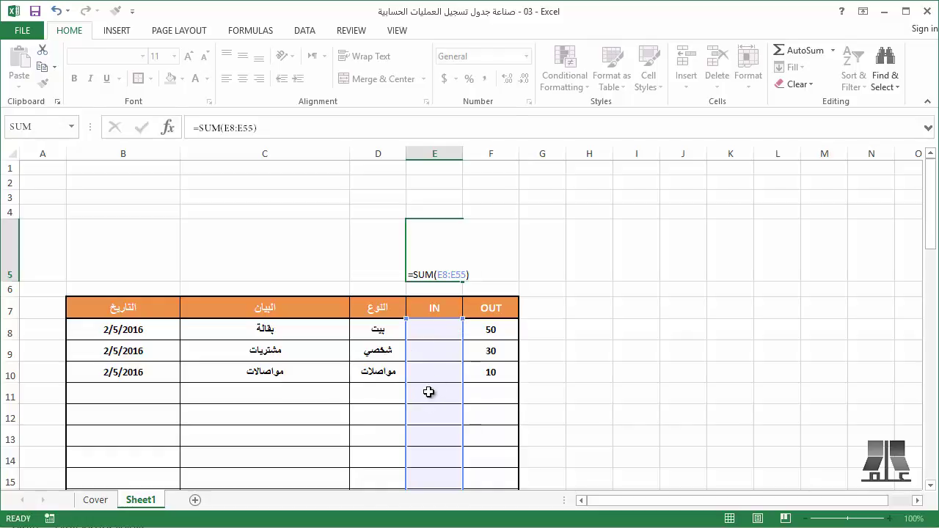
key("ctrl+Return")
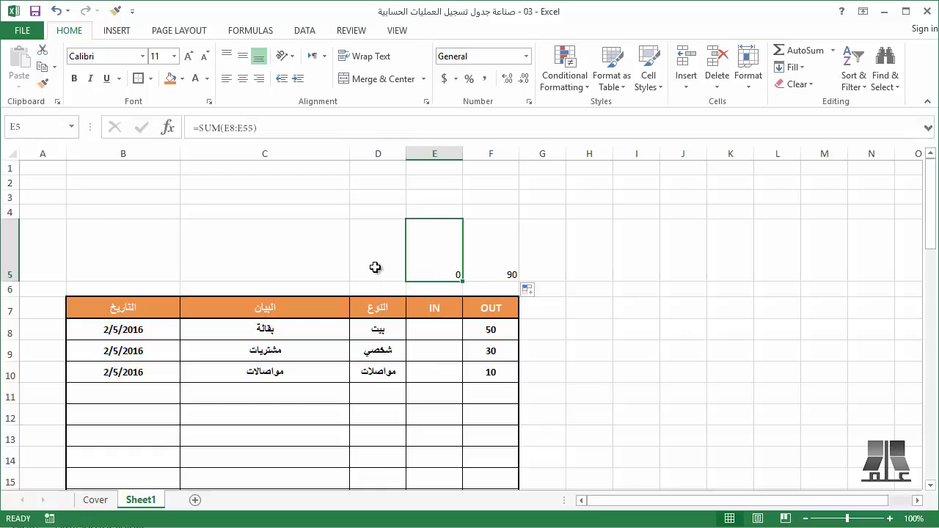
left_click(543, 262)
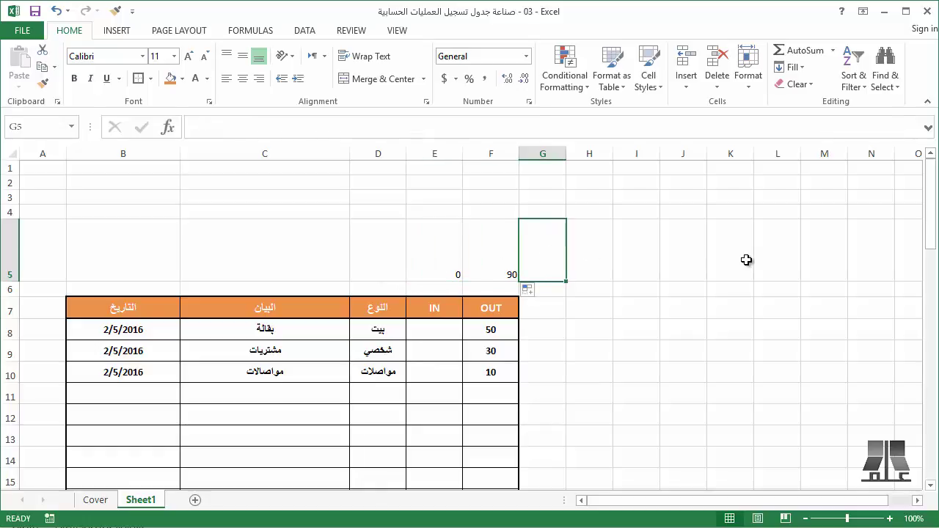
Enter =E5-F5 in G5 so the balance shows -90.
type("=")
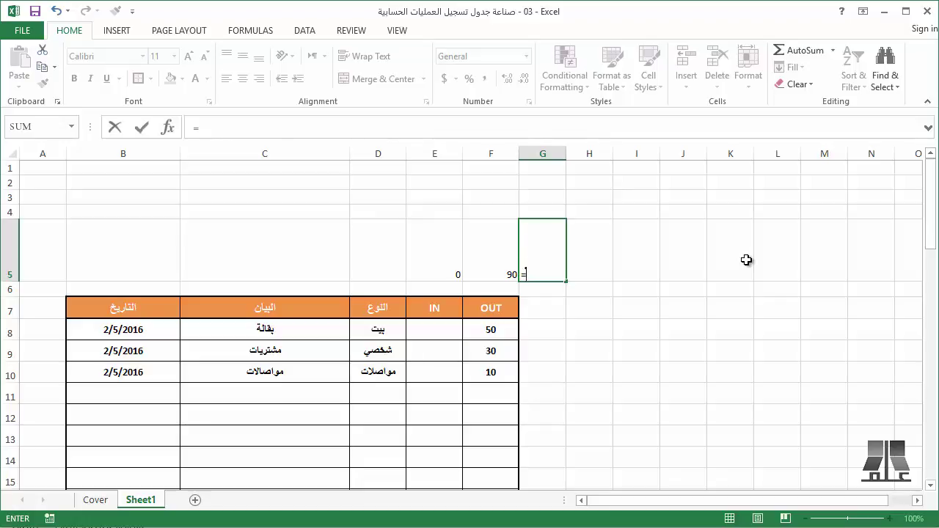
key("Left")
key("Left")
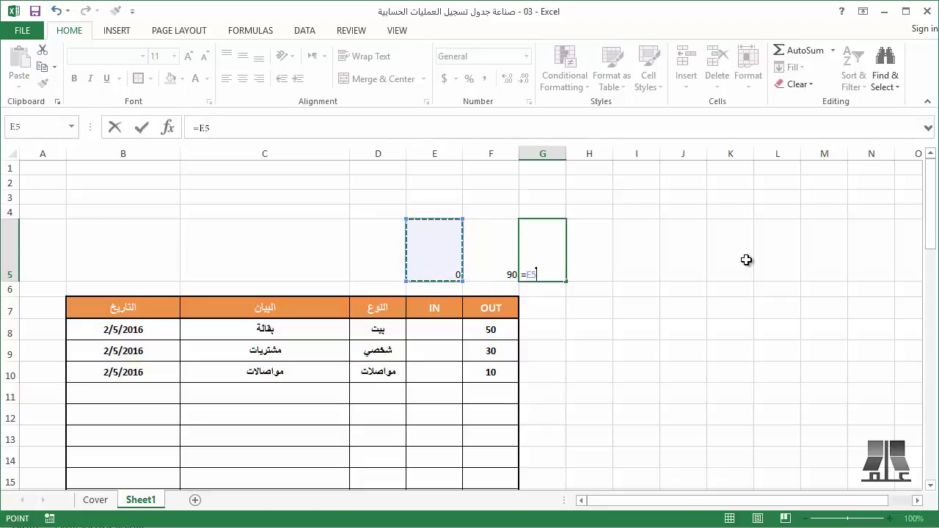
type("-")
key("Left")
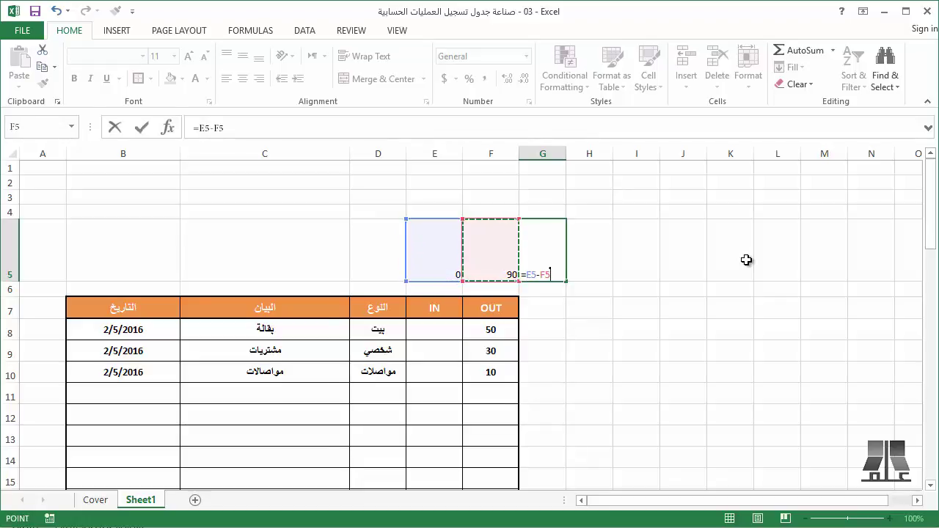
key("Return")
key("Up")
left_click(123, 393)
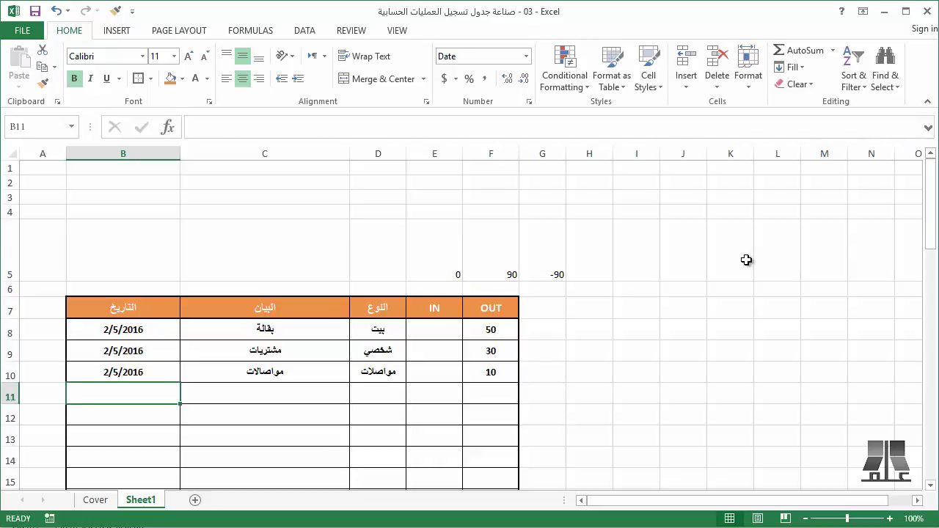
Enter the date 2/2/2016 in B11.
type("2/2/2016")
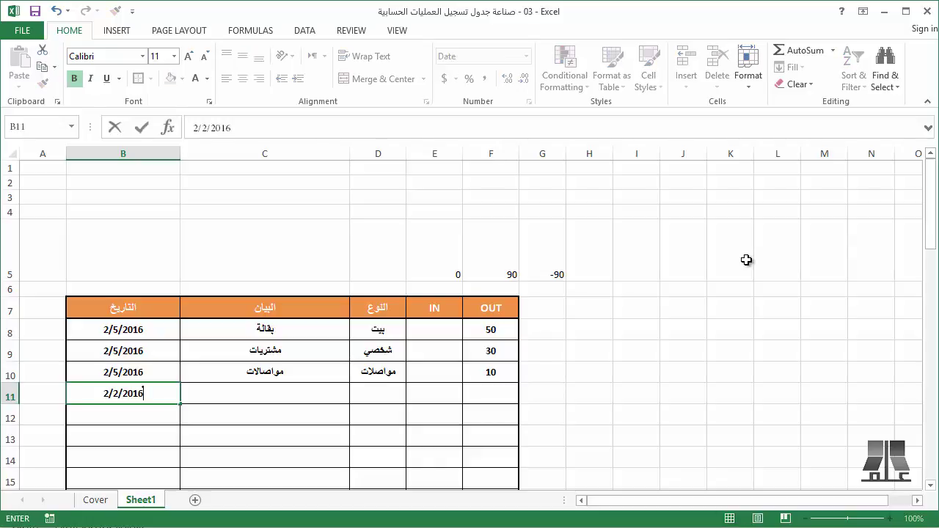
key("Return")
key("Up")
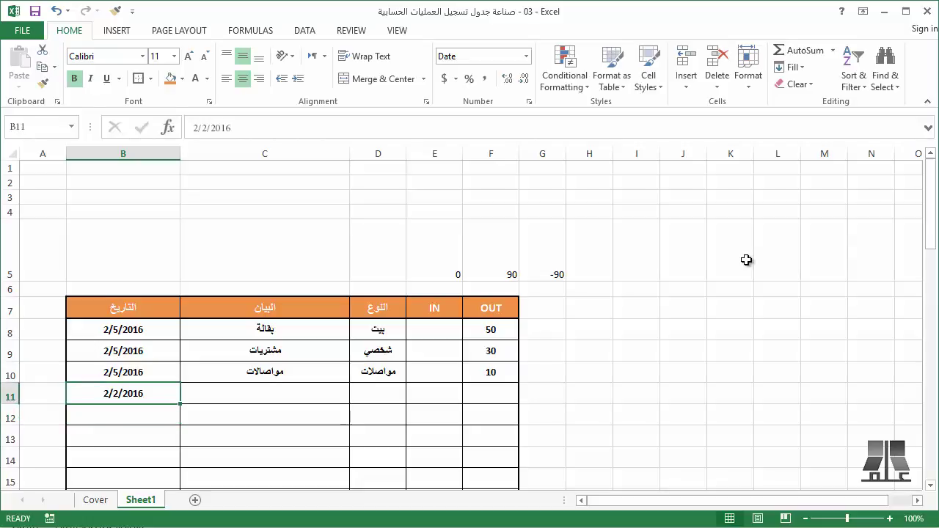
key("Up")
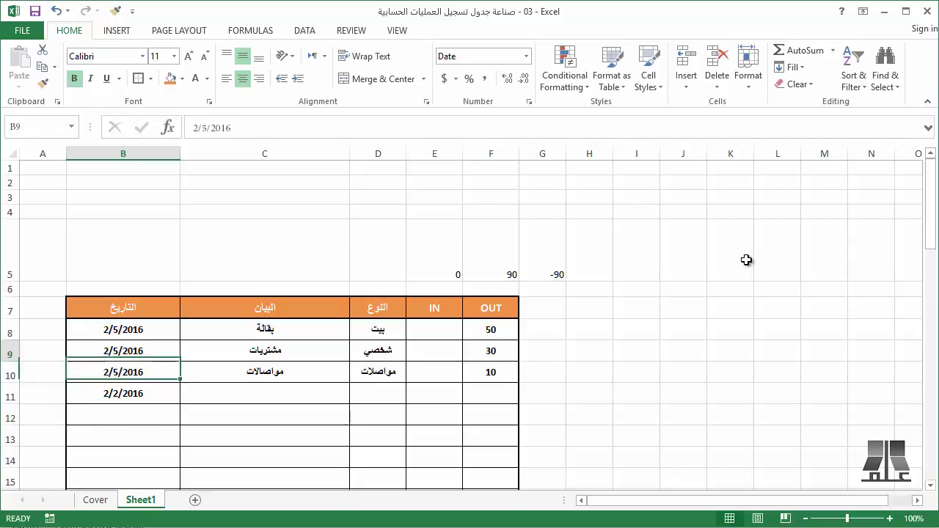
key("Up")
key("Down")
key("Down")
key("Down")
key("Right")
key("Up")
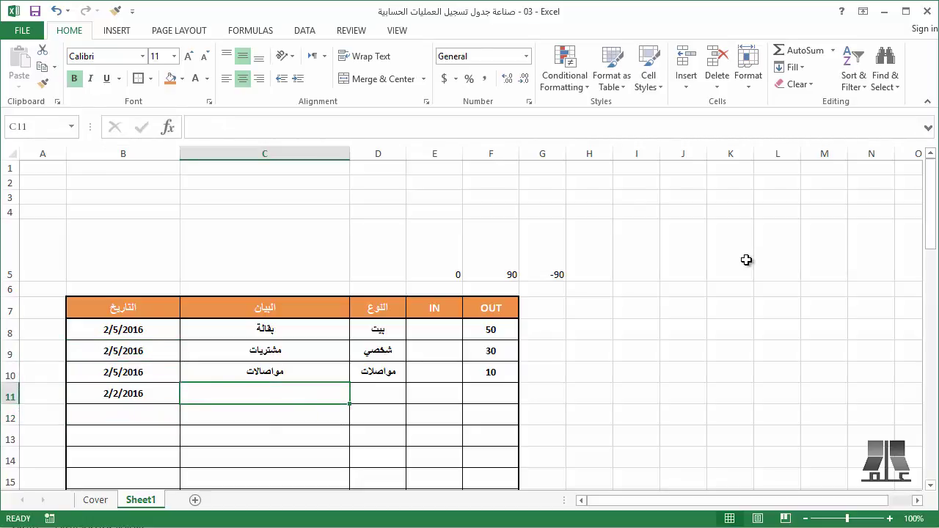
Enter the description مصروفي in C11 and 200 in the IN cell E11.
key("super+space")
type("مص")
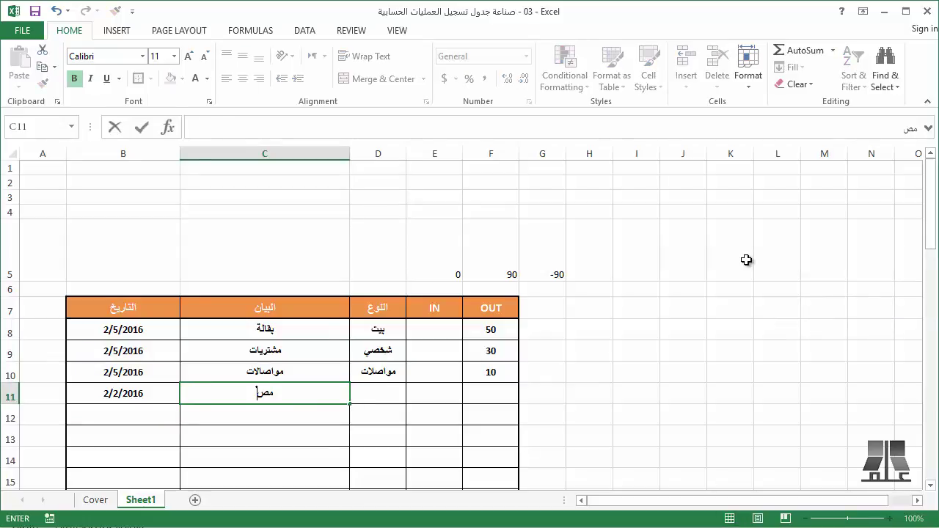
type("روفي")
key("Tab")
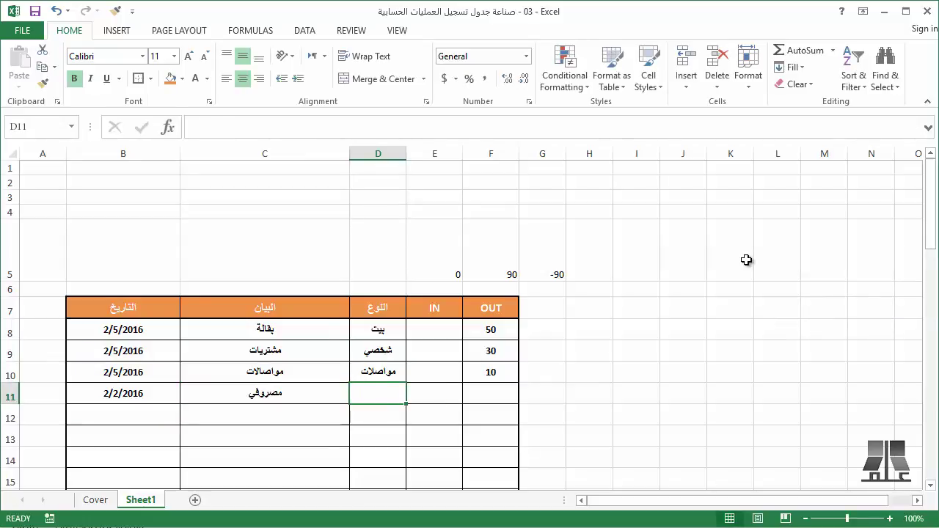
key("Right")
key("Right")
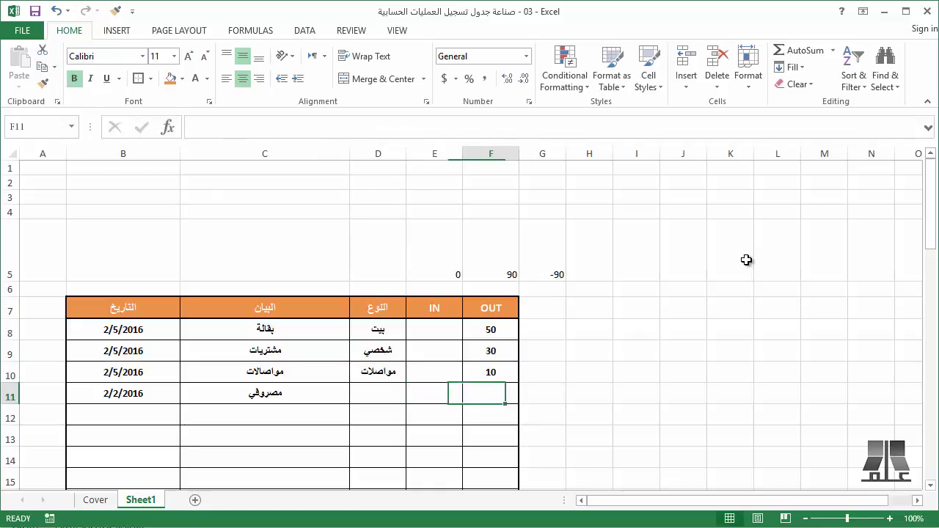
key("Left")
type("20")
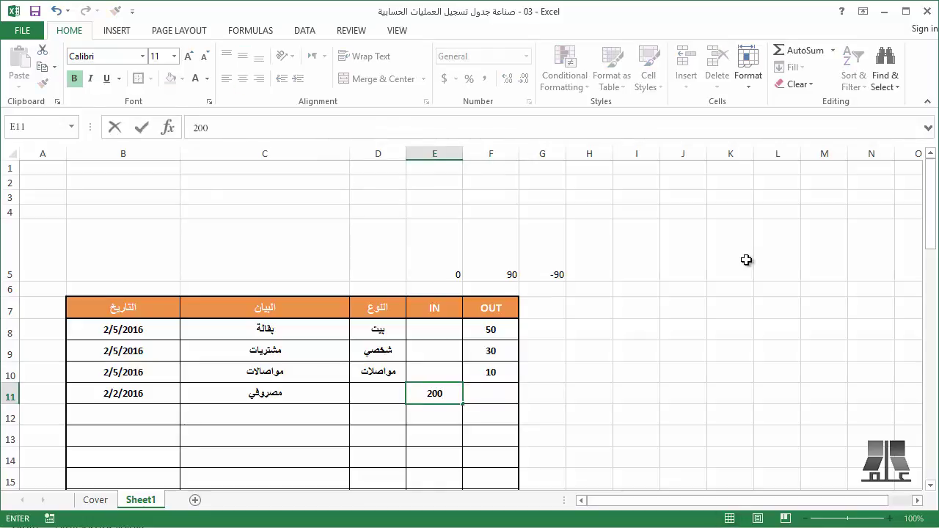
key("Return")
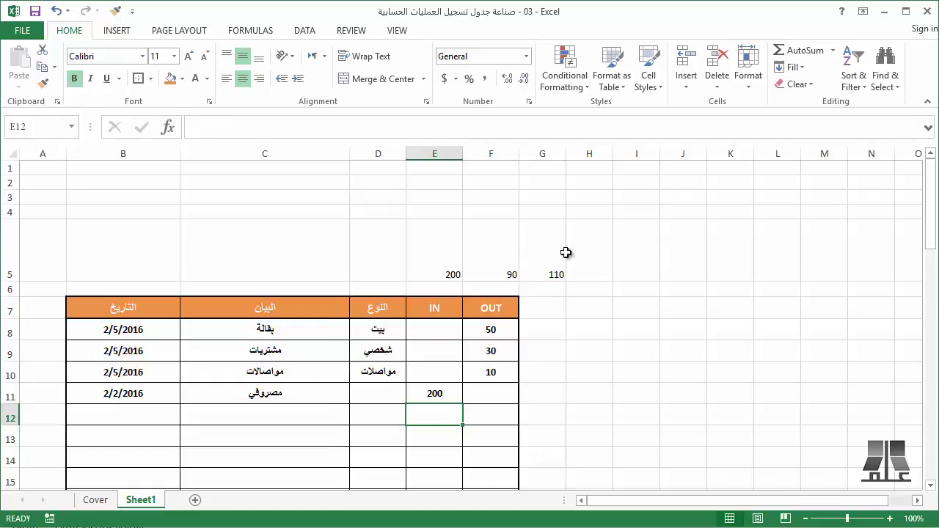
left_click(550, 265)
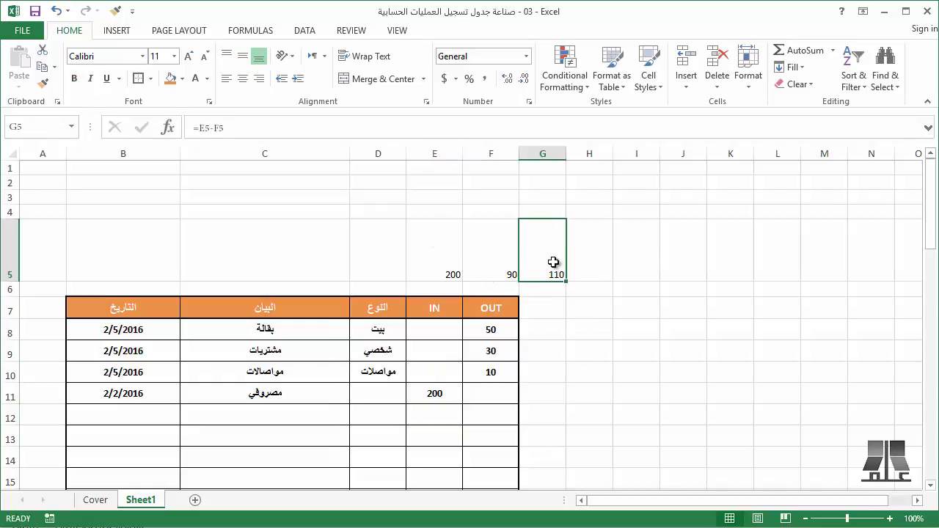
Clear the three row-5 totals and merge E5 with F5.
left_click_drag(450, 243, 547, 258)
key("Delete")
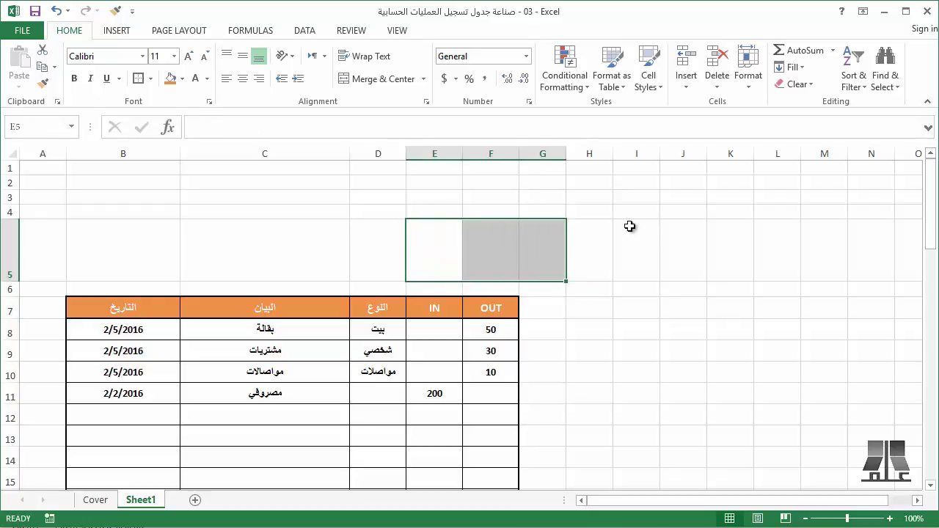
left_click_drag(457, 243, 478, 243)
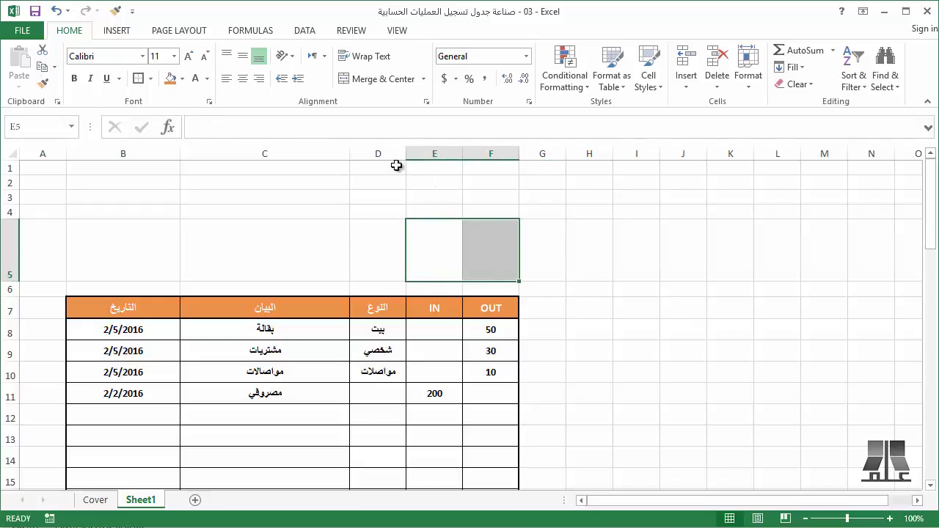
left_click(371, 79)
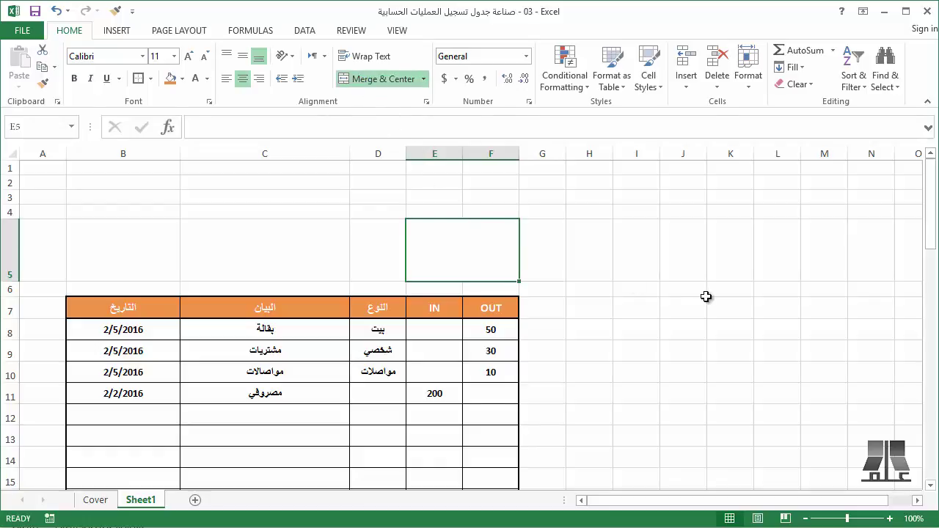
Enter =SUM(E8:E55)-SUM(F8:F55) in the merged total cell, showing 110.
type("=")
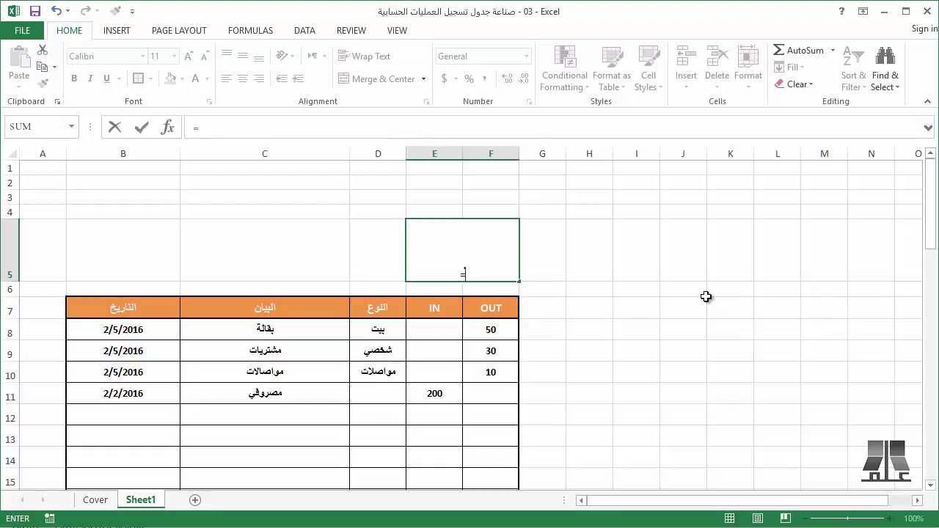
type("sum")
key("Tab")
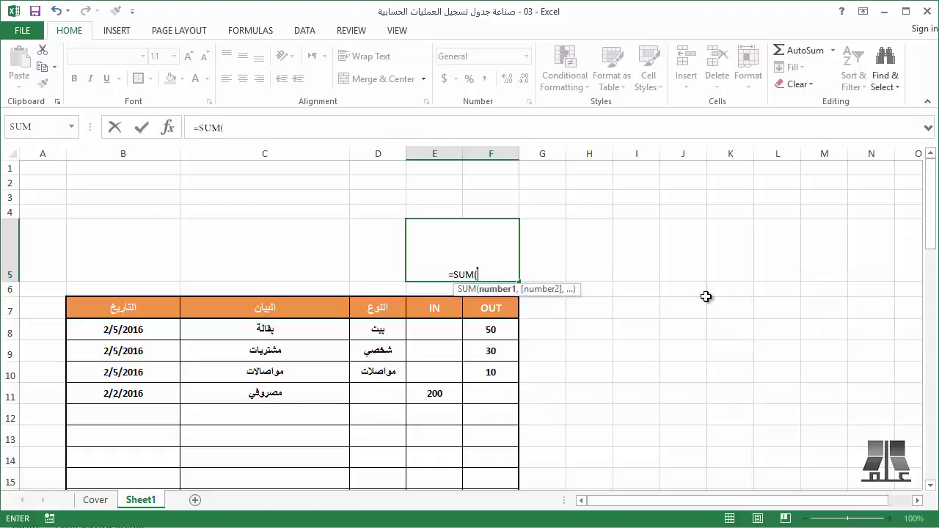
left_click(445, 324)
scroll(654, 325, "down", 6)
scroll(579, 350, "down", 4)
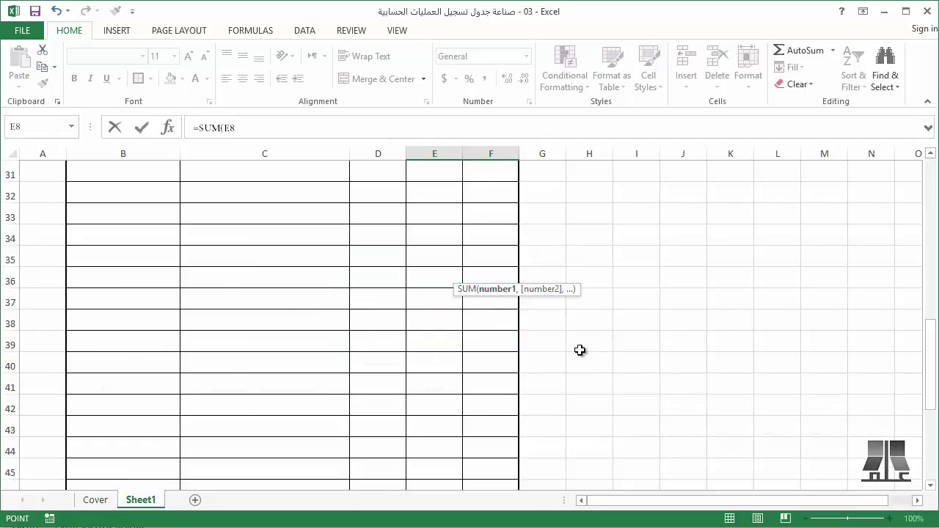
scroll(528, 385, "down", 5)
left_click(453, 361, "shift")
scroll(621, 311, "up", 7)
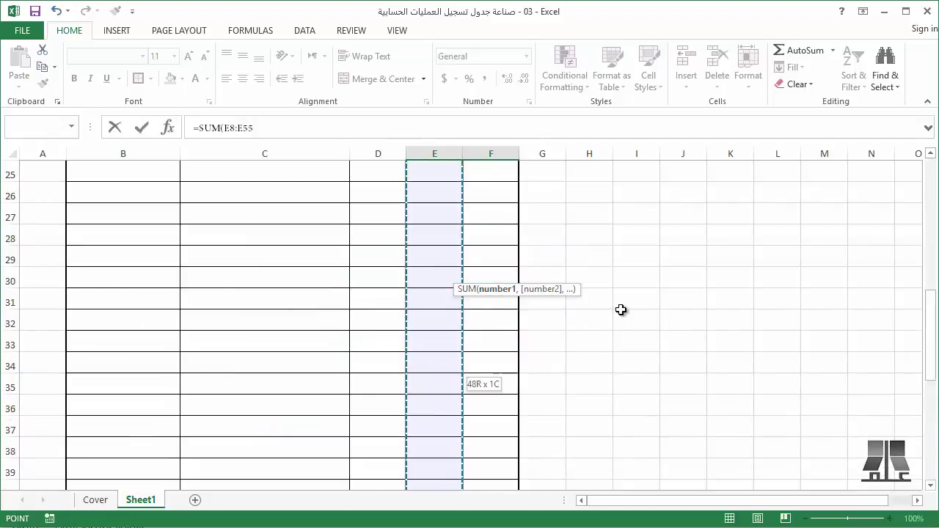
scroll(623, 298, "up", 8)
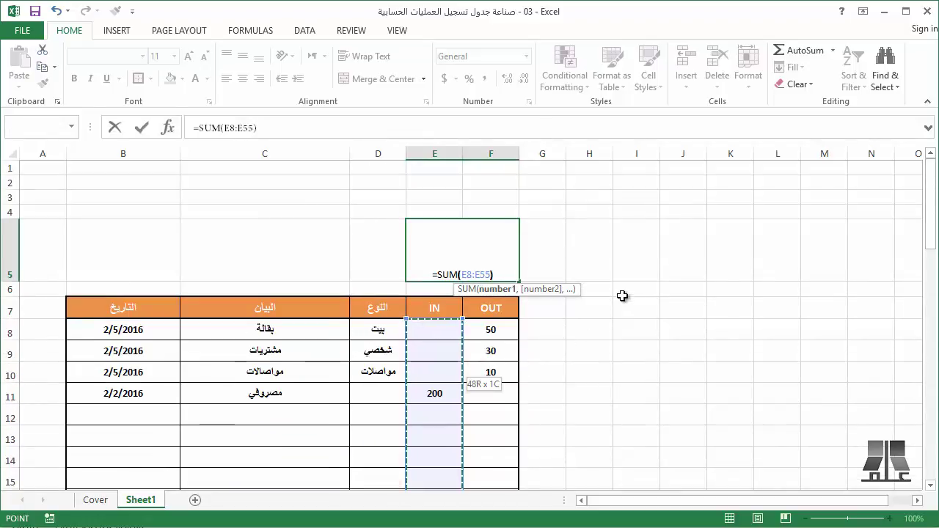
type(")-")
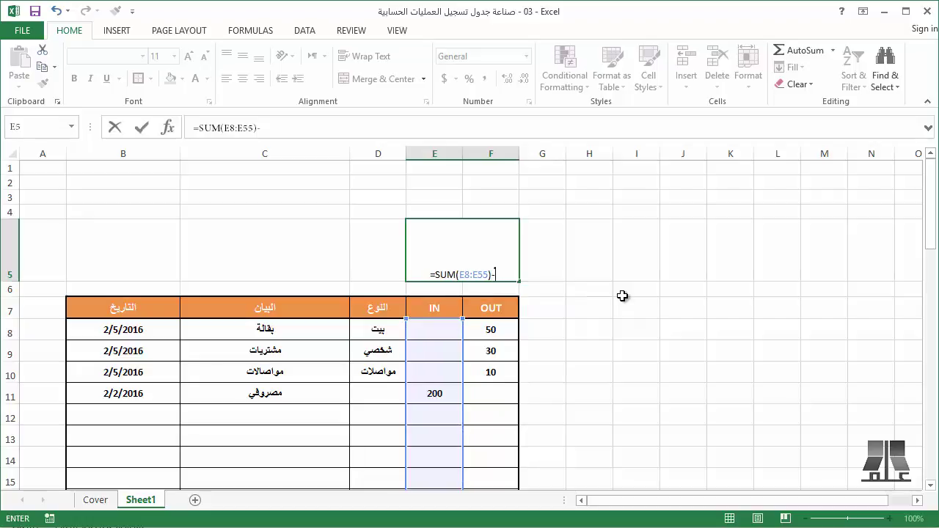
type("sum")
key("Tab")
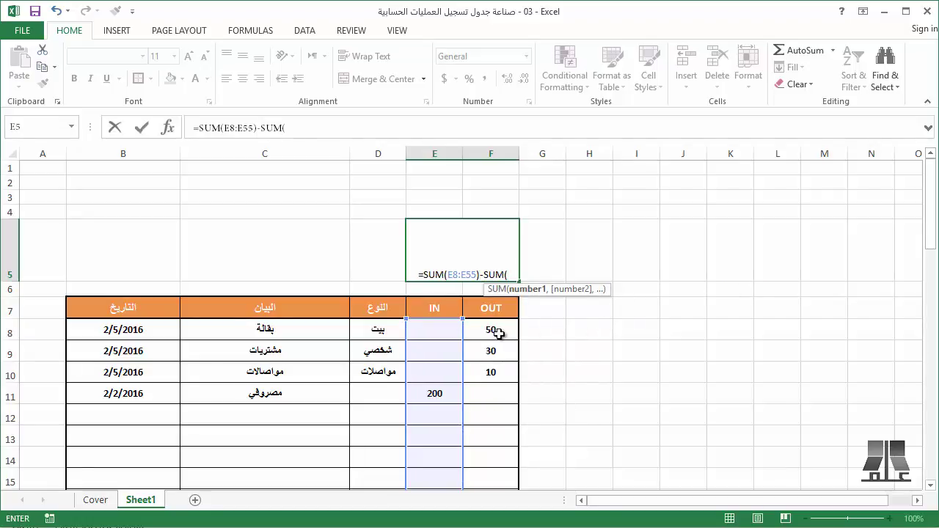
mouse_move(497, 333)
left_mouse_down()
mouse_move(472, 470)
mouse_move(483, 437)
left_mouse_up()
scroll(572, 357, "up", 10)
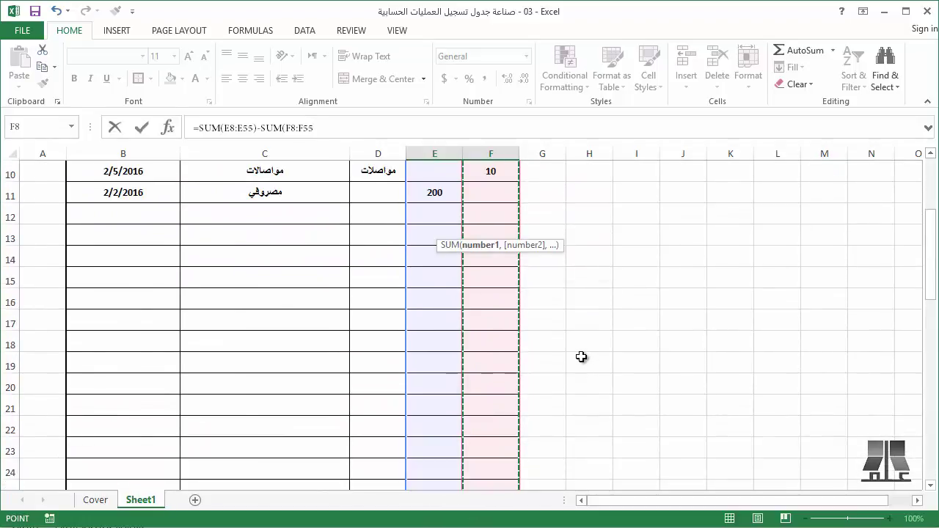
scroll(578, 338, "up", 3)
type(")")
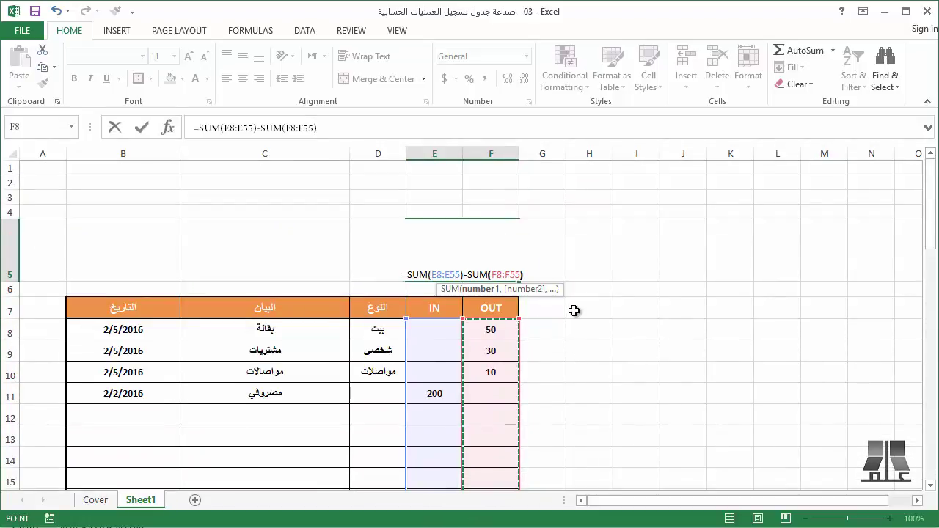
key("ctrl+Return")
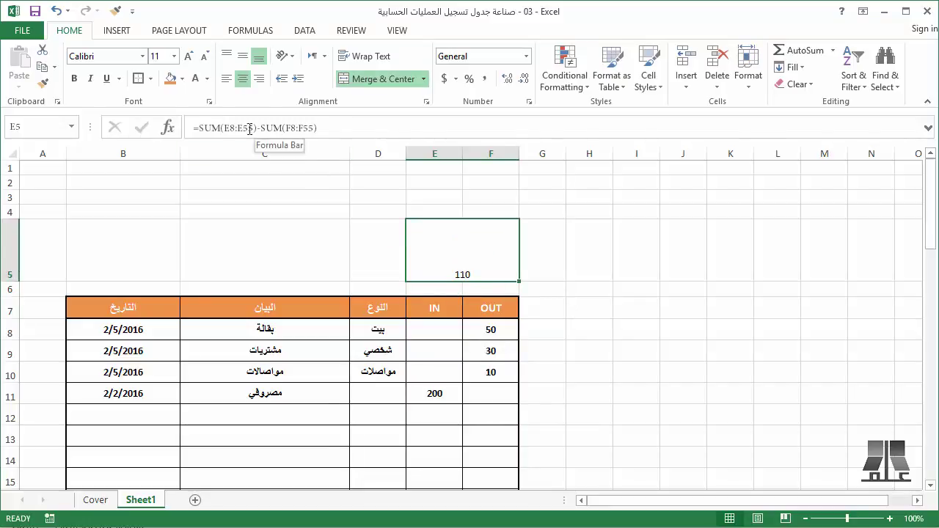
Test the total with 50 in F12 and E12, then delete both test values.
left_click(497, 413)
type("50")
key("Return")
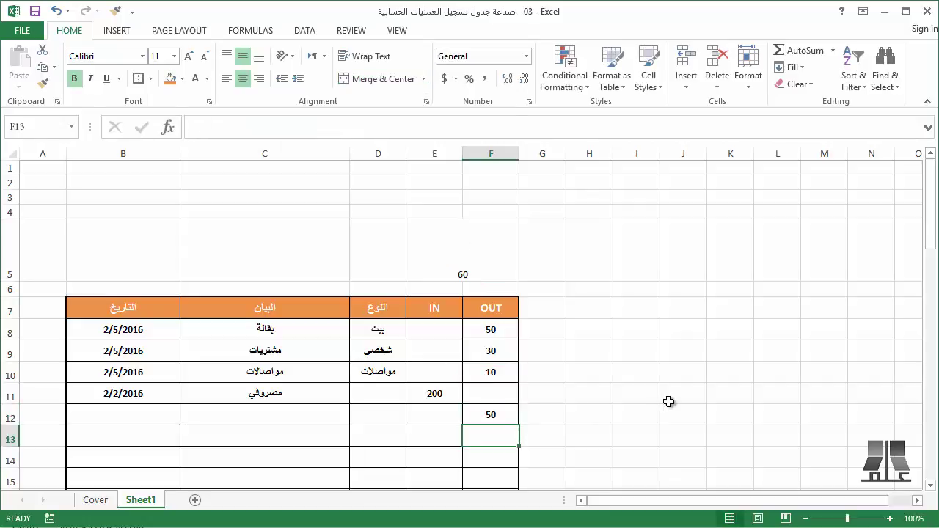
key("Left")
key("Up")
type("50")
key("Return")
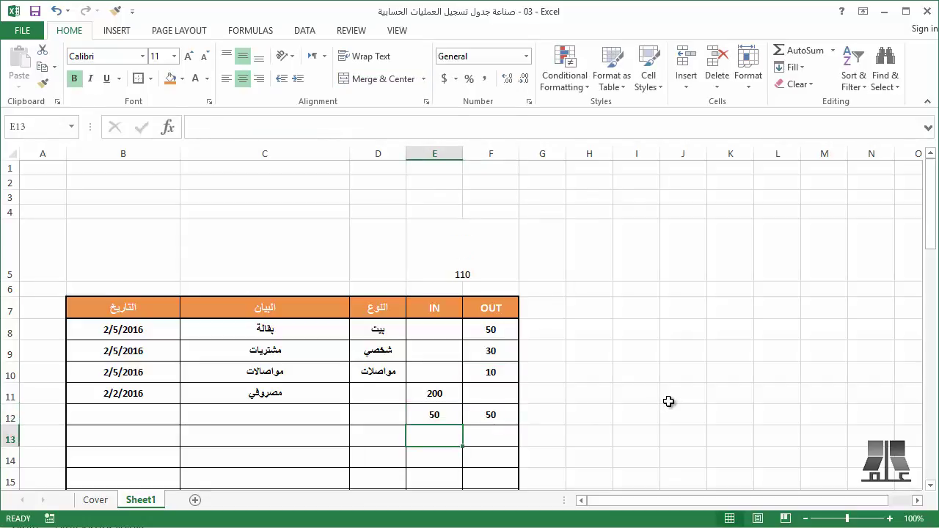
key("Up")
key("Right")
key("shift+Left")
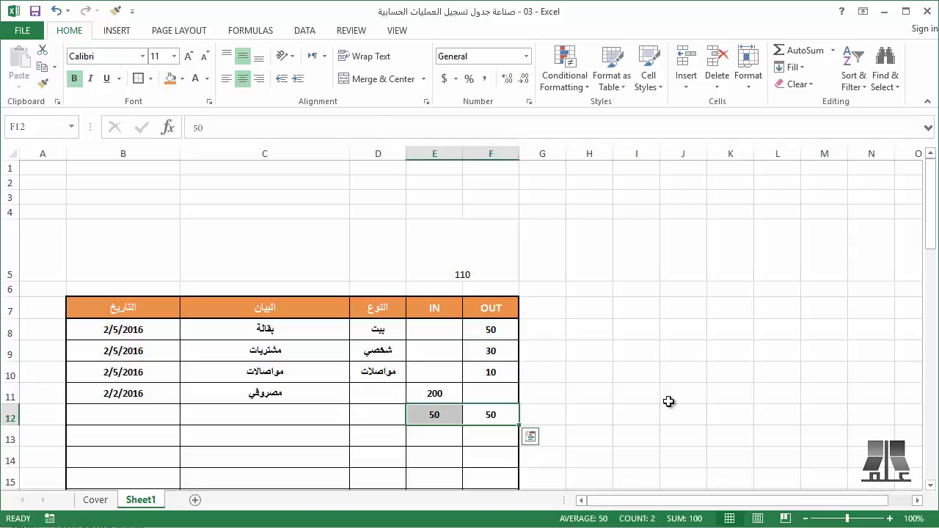
key("Delete")
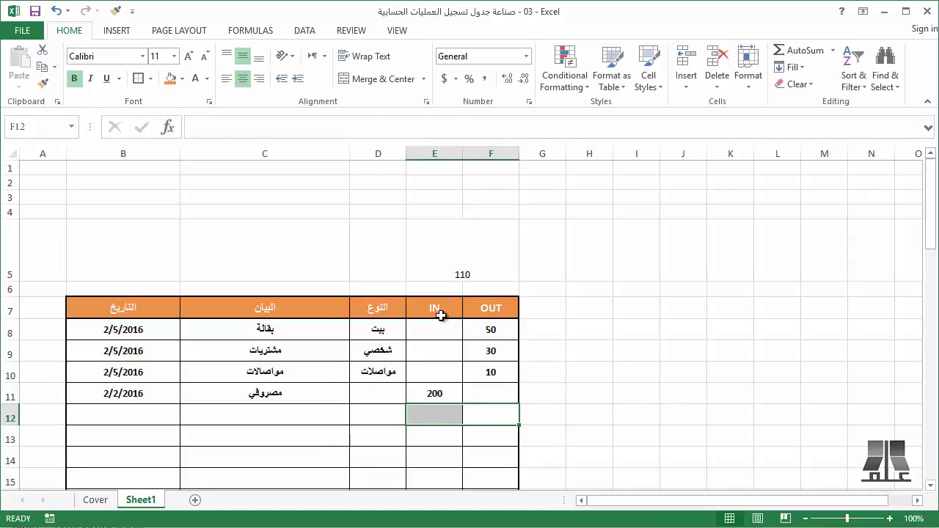
left_click(383, 256)
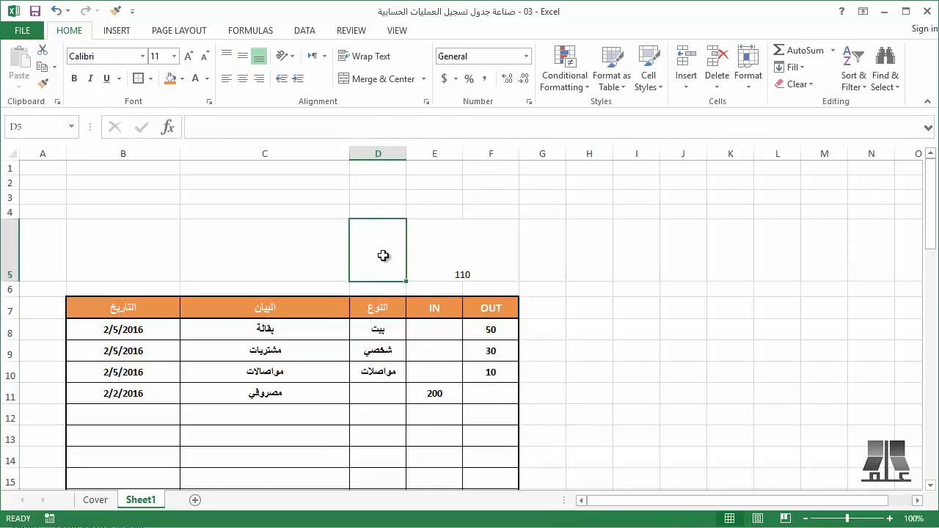
Merge C5:D5, label it المجموع, and reduce the total row's height.
left_click(322, 250, "shift")
left_click(367, 78)
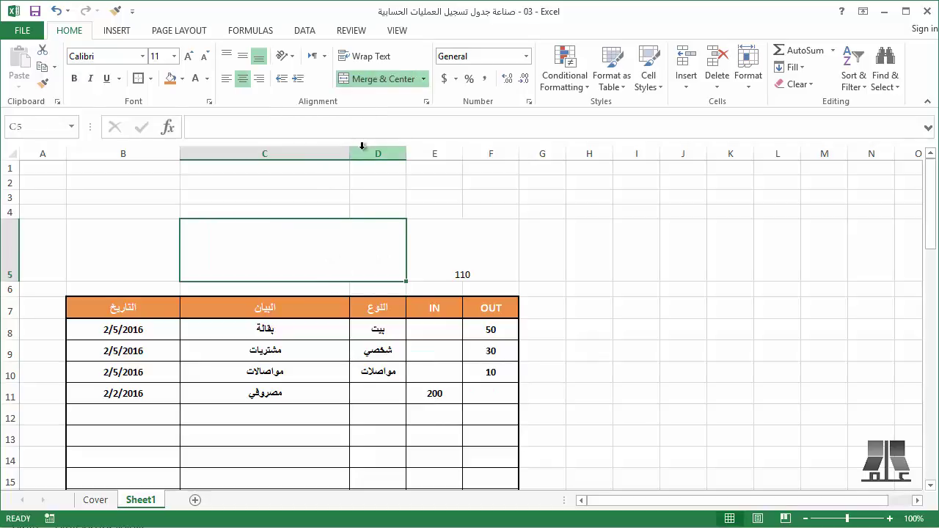
type("hg")
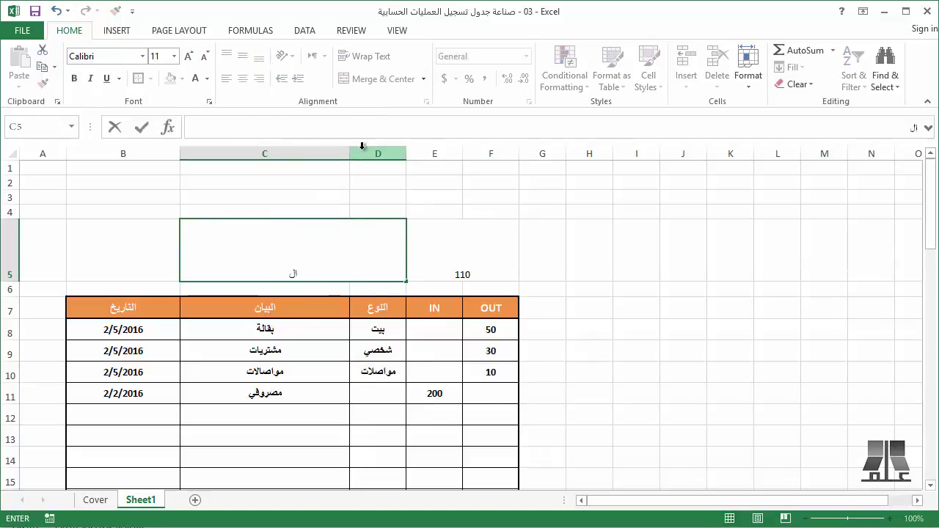
type("مجموع")
left_click(433, 243)
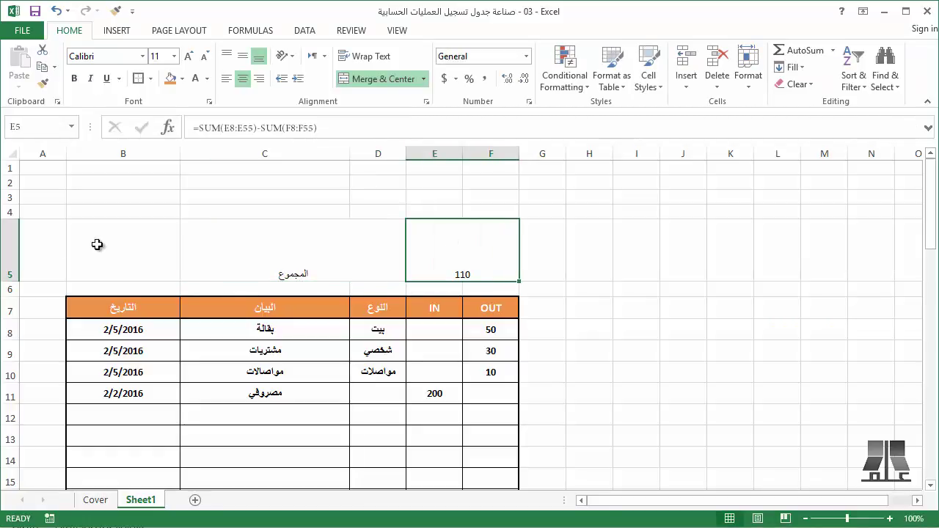
left_click_drag(14, 281, 20, 253)
Delete the three empty top rows so the total bar moves to row 2.
left_click_drag(8, 169, 15, 189)
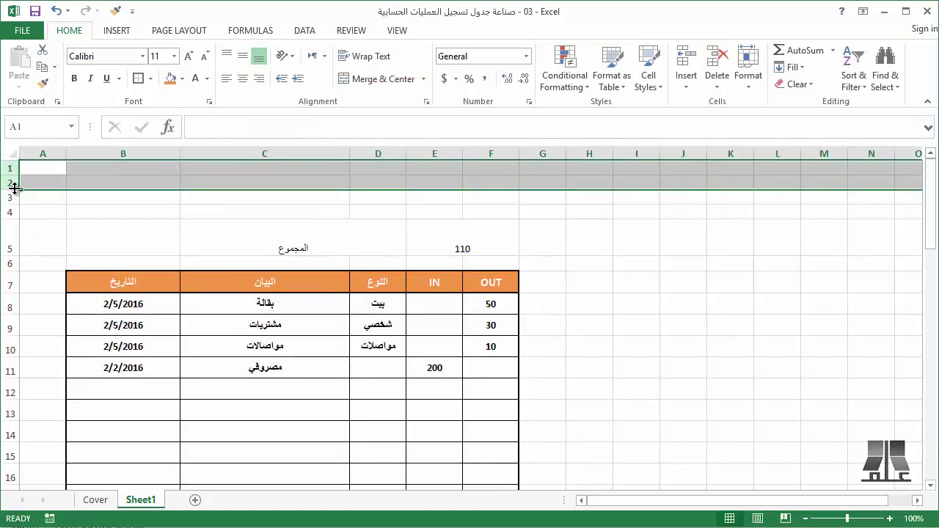
key("ctrl+Home")
key("shift+Down")
key("shift+Down")
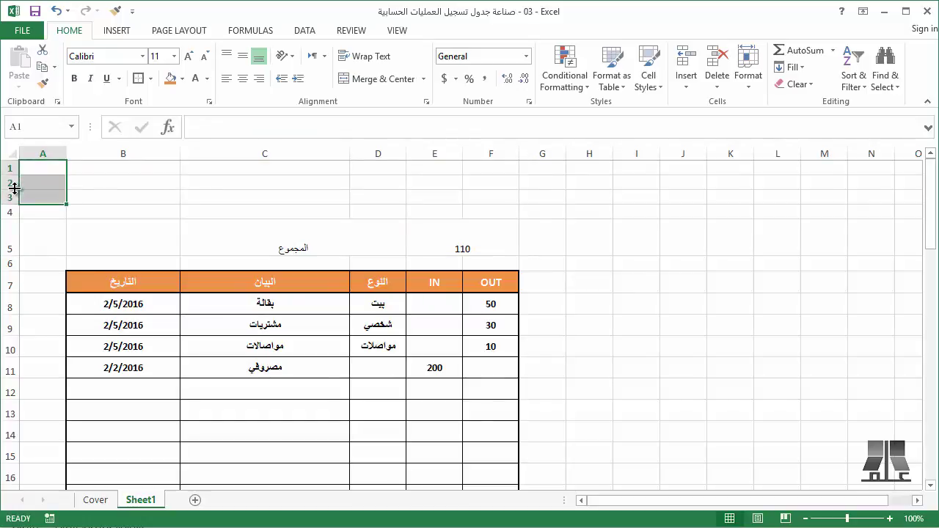
key("shift+space")
key("ctrl+minus")
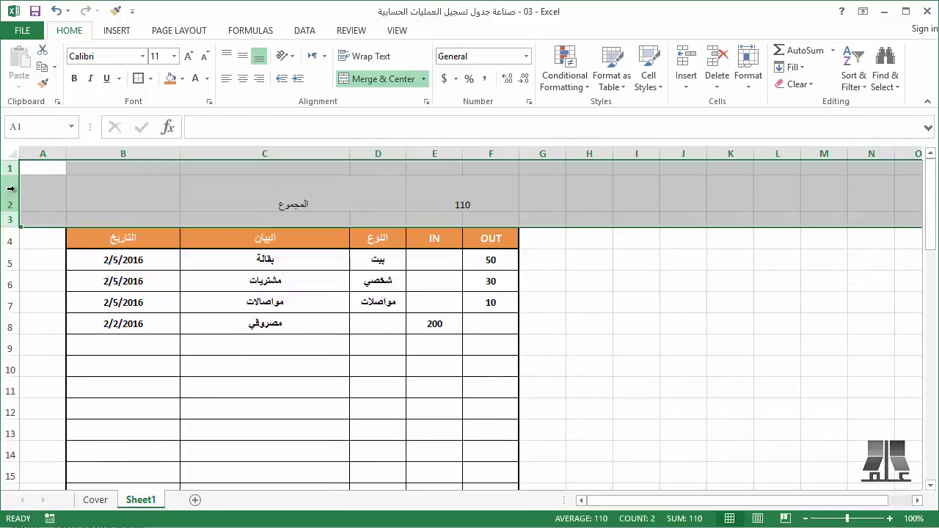
left_click(250, 190)
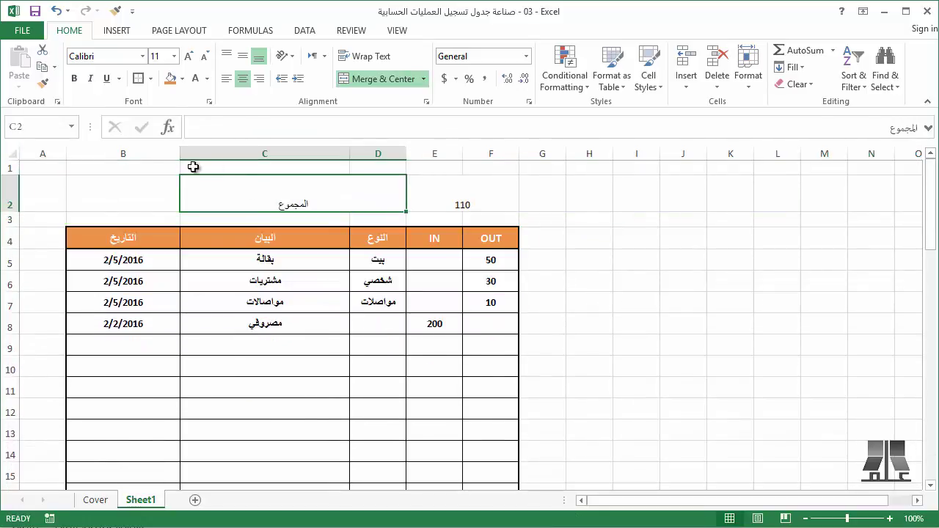
left_click_drag(457, 202, 347, 193)
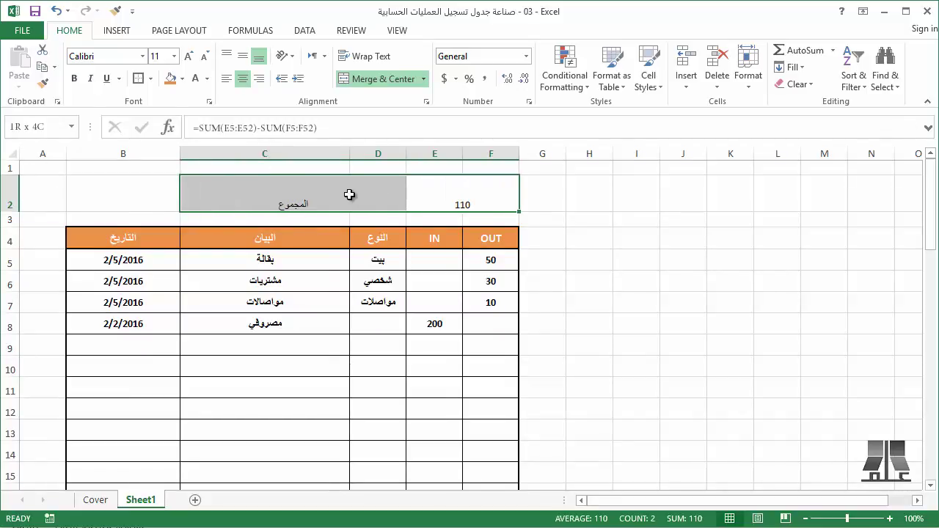
Middle-align the total row and enlarge its font to 16.
left_click(243, 58)
left_click(187, 57)
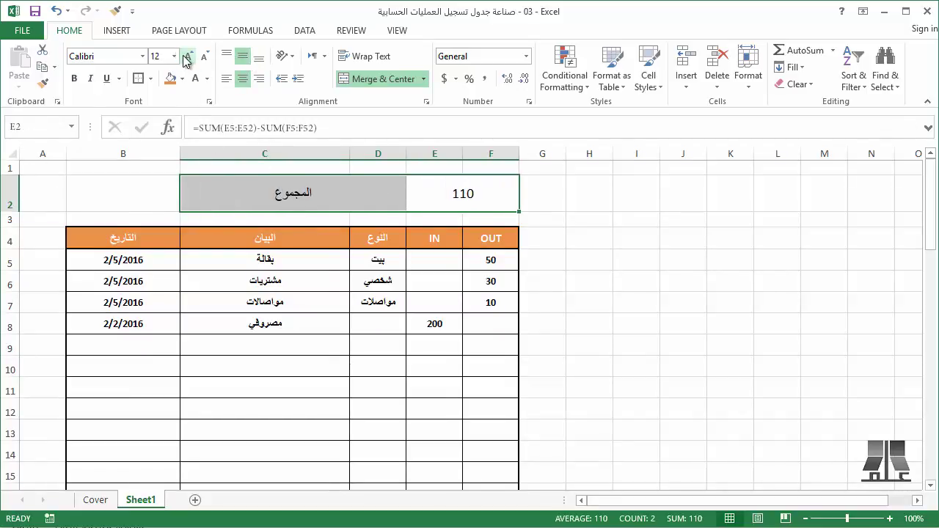
left_click(187, 57)
left_click(186, 57)
Make the المجموع label bold white text on a red fill.
left_click(342, 189)
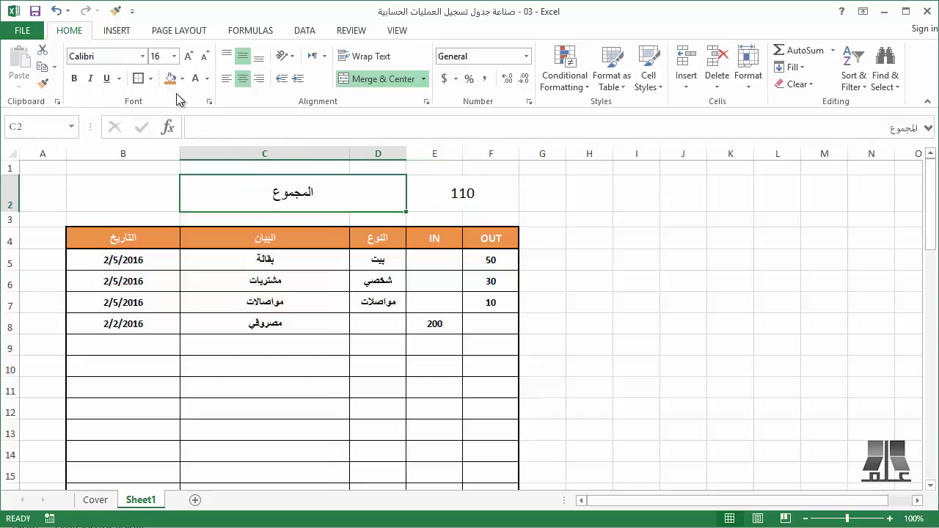
left_click(74, 79)
left_click(182, 78)
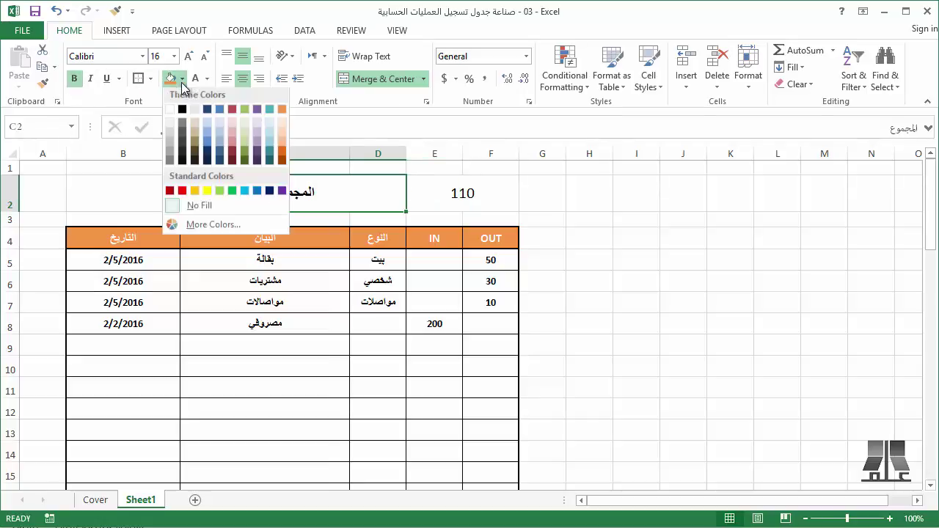
left_click(232, 112)
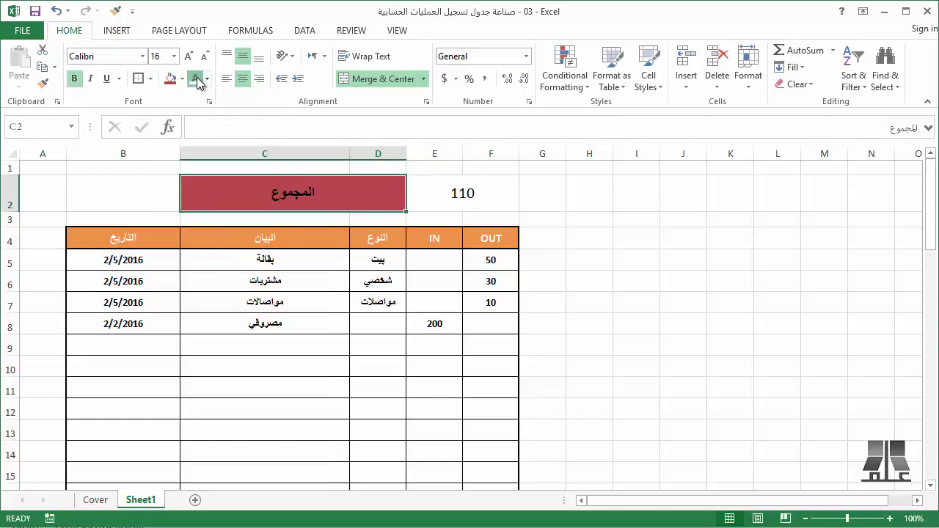
left_click(138, 78)
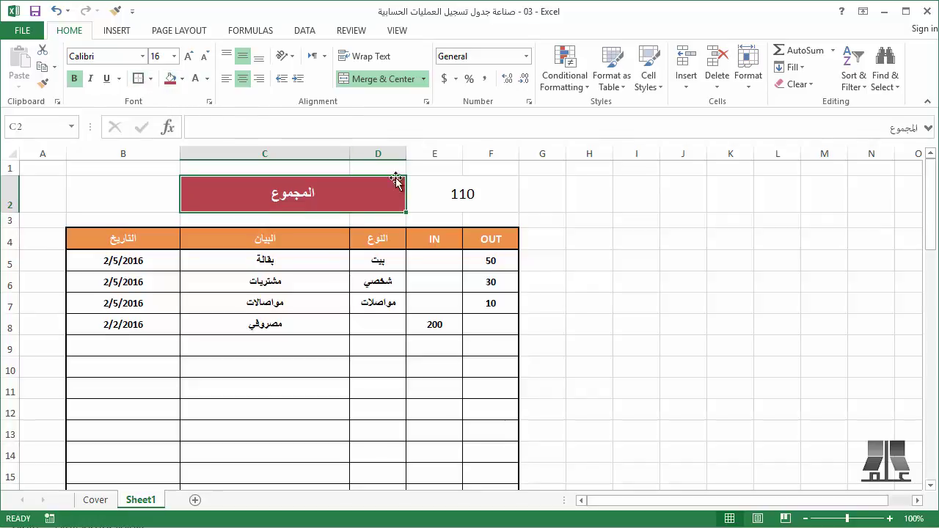
Make the 110 total in E2 bold and gray.
left_click(413, 188)
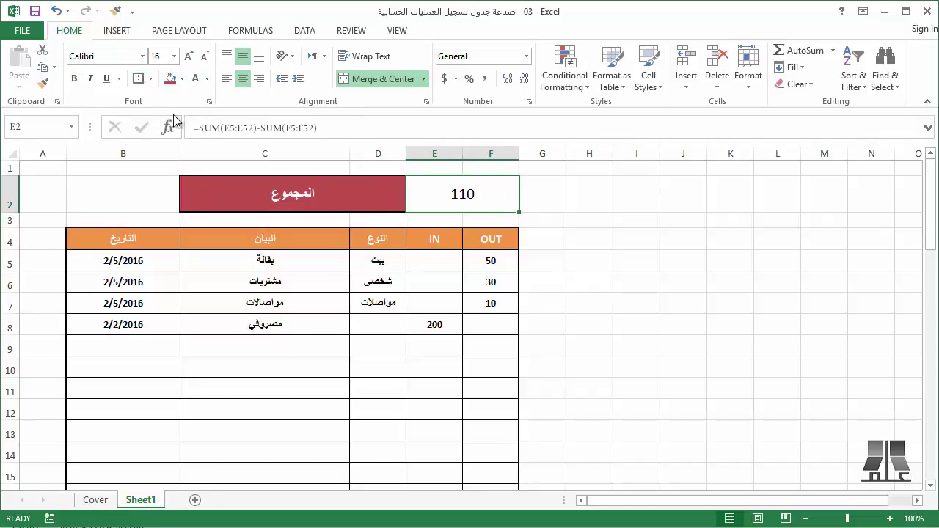
left_click(208, 81)
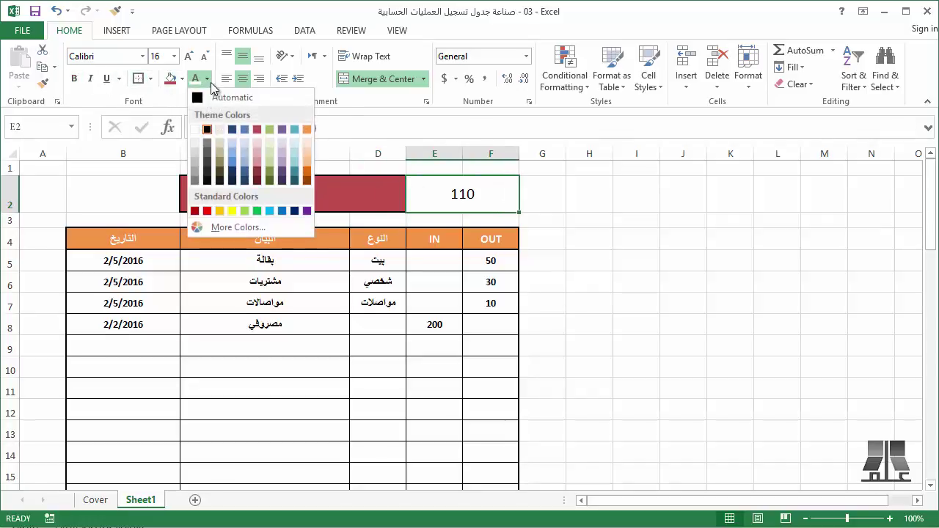
left_click(207, 155)
left_click(74, 78)
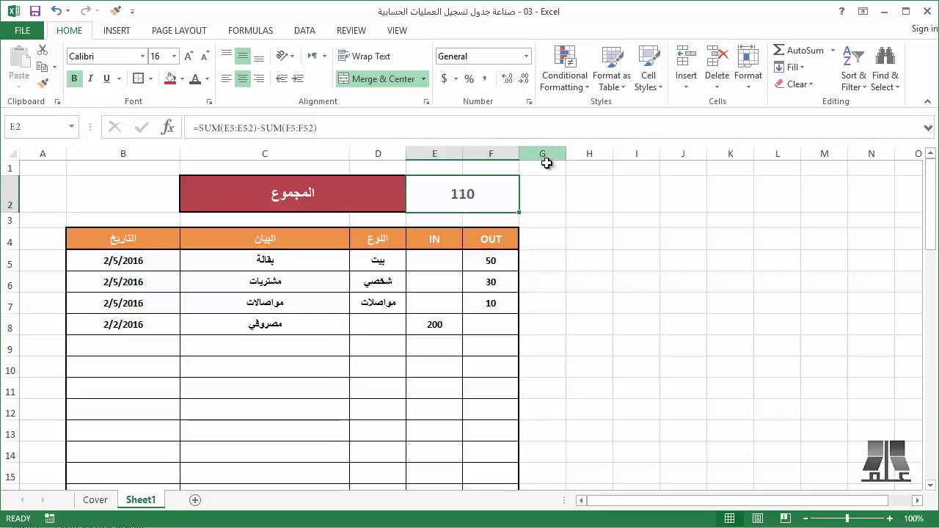
Format the E2 total as Accounting with 2 decimal places and no currency symbol, showing 110.00.
left_click(449, 76)
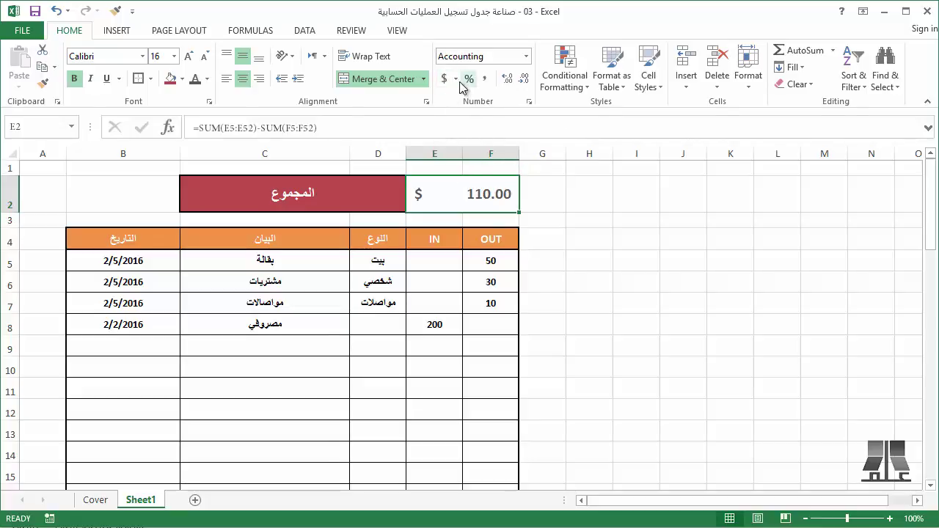
left_click(457, 80)
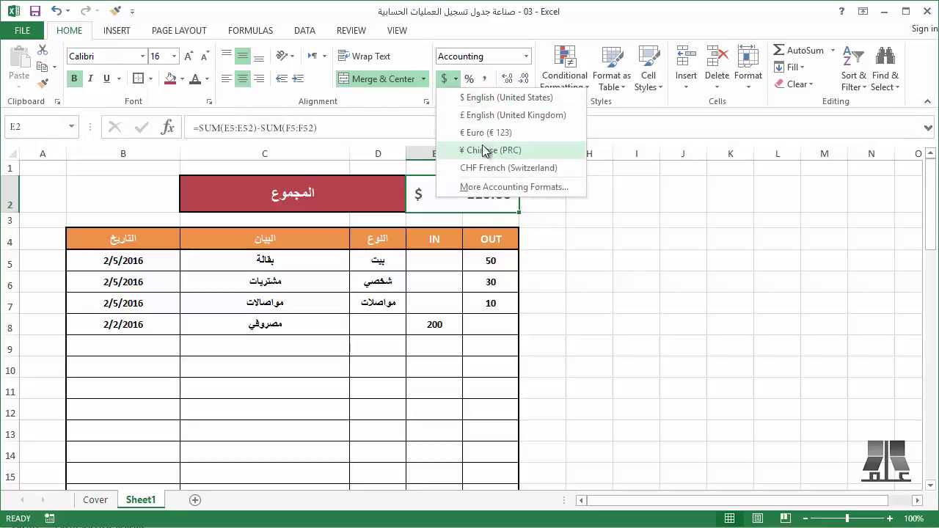
left_click(484, 191)
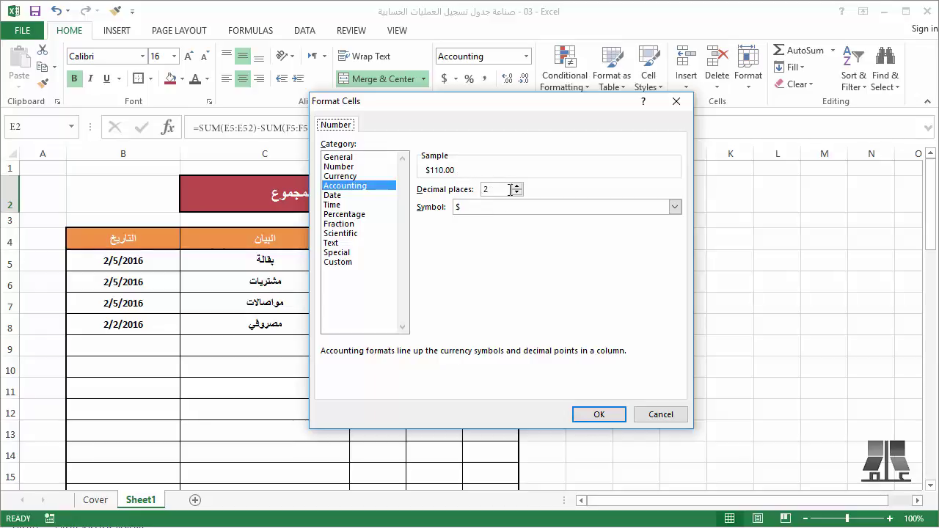
left_click(518, 187)
left_click(517, 192)
left_click(517, 193)
left_click(510, 212)
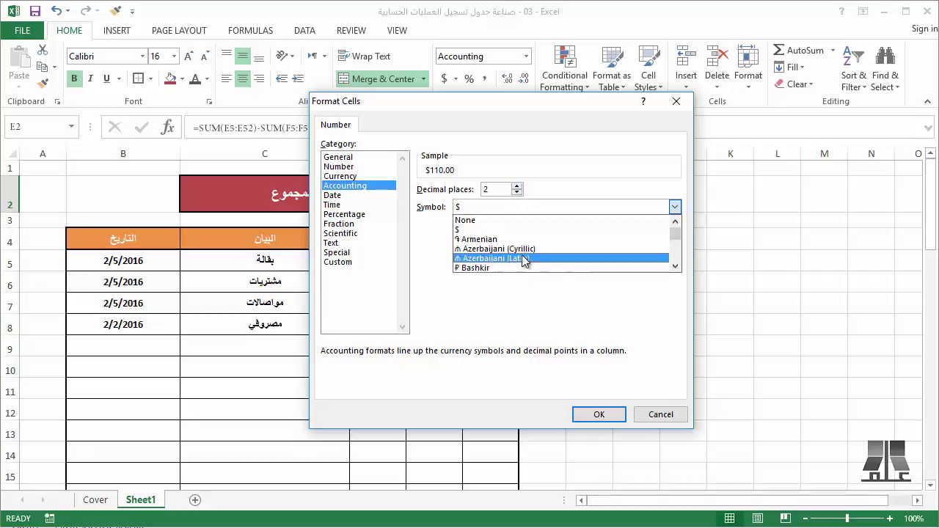
scroll(523, 261, "down", 2)
scroll(525, 257, "down", 3)
scroll(525, 257, "up", 2)
scroll(526, 255, "up", 3)
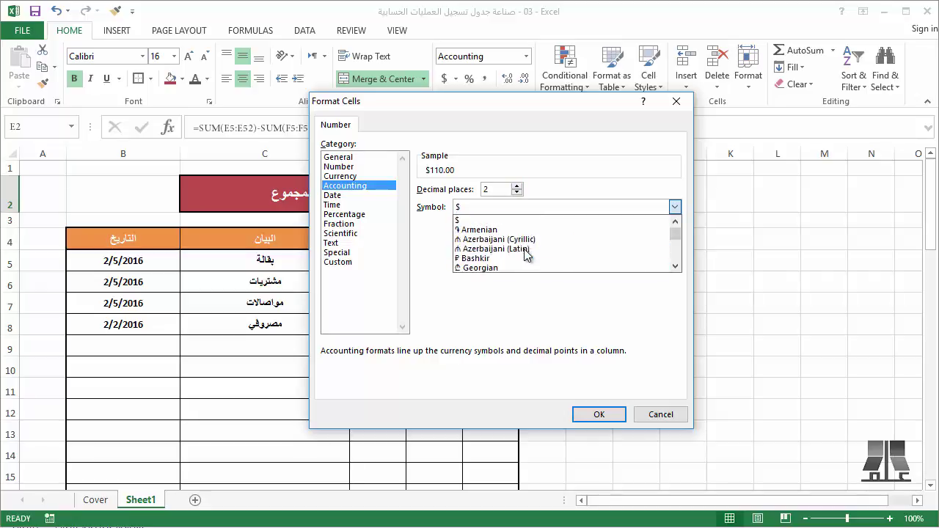
scroll(524, 253, "up", 1)
left_click(511, 220)
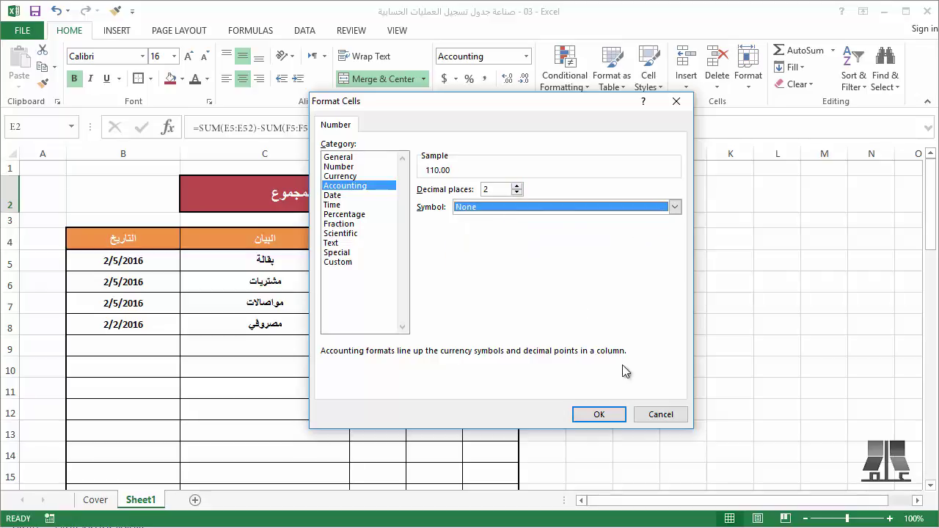
left_click(598, 414)
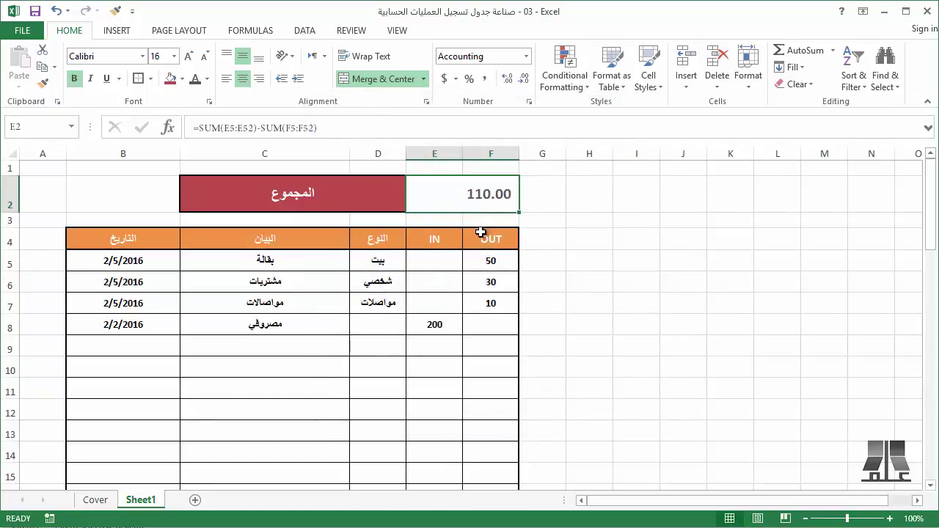
left_click(524, 80)
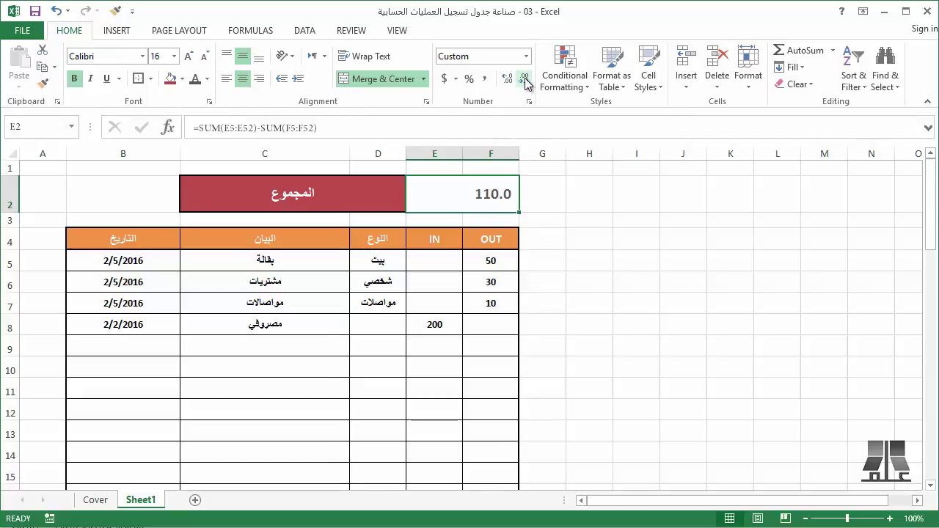
left_click(524, 82)
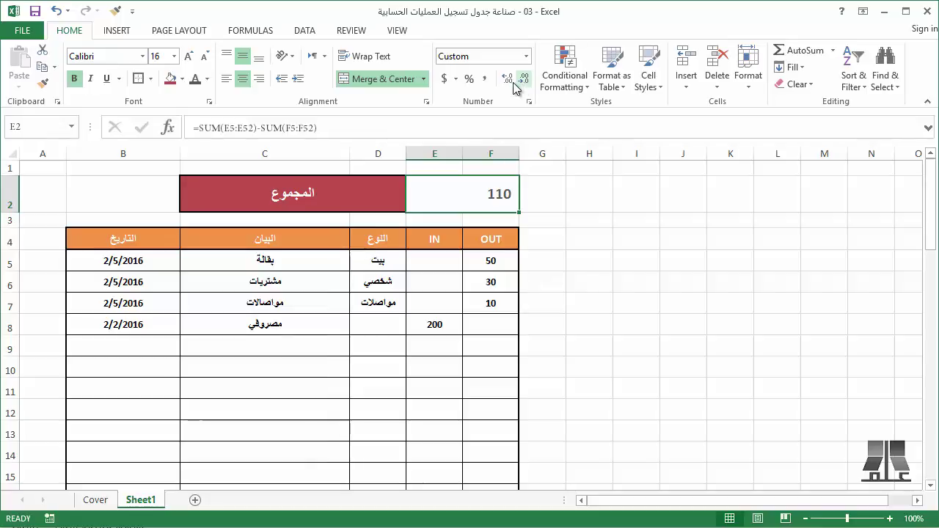
left_click(506, 83)
left_click(505, 83)
left_click(505, 83)
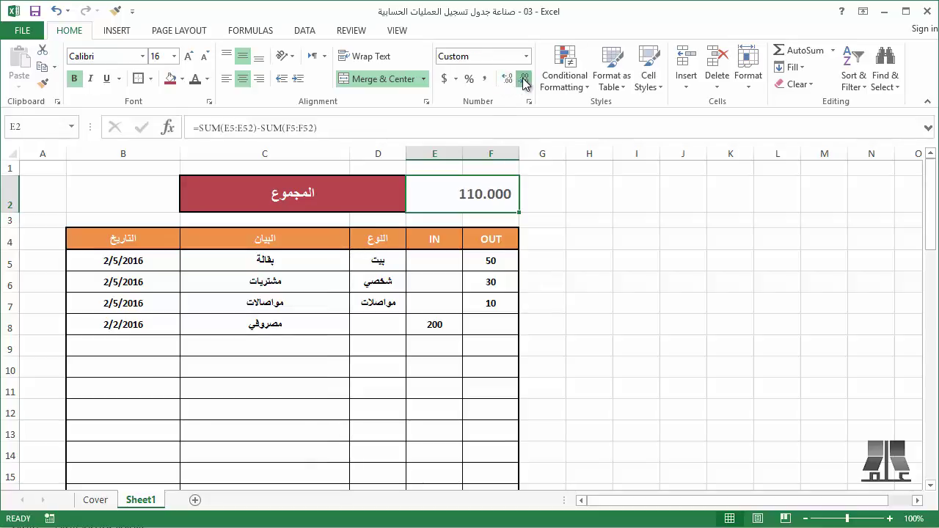
left_click(519, 82)
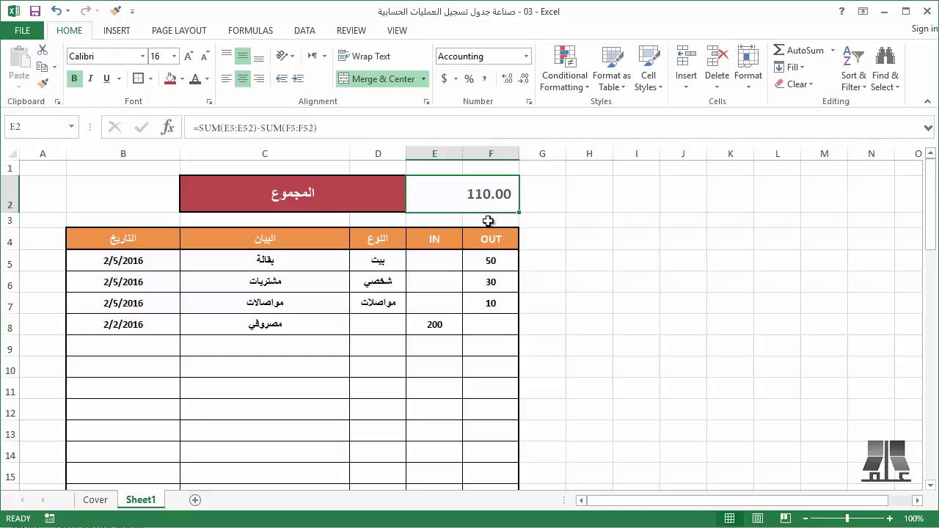
left_click(440, 346)
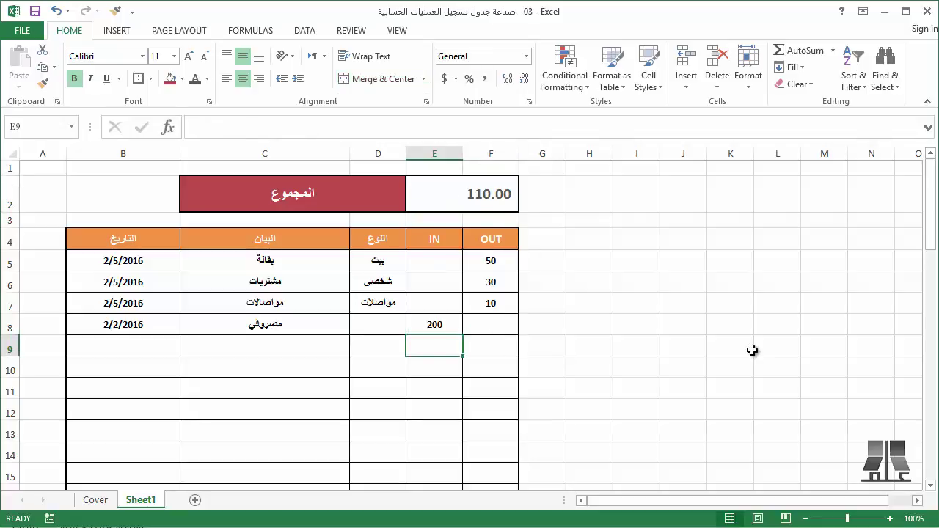
type("900")
key("Return")
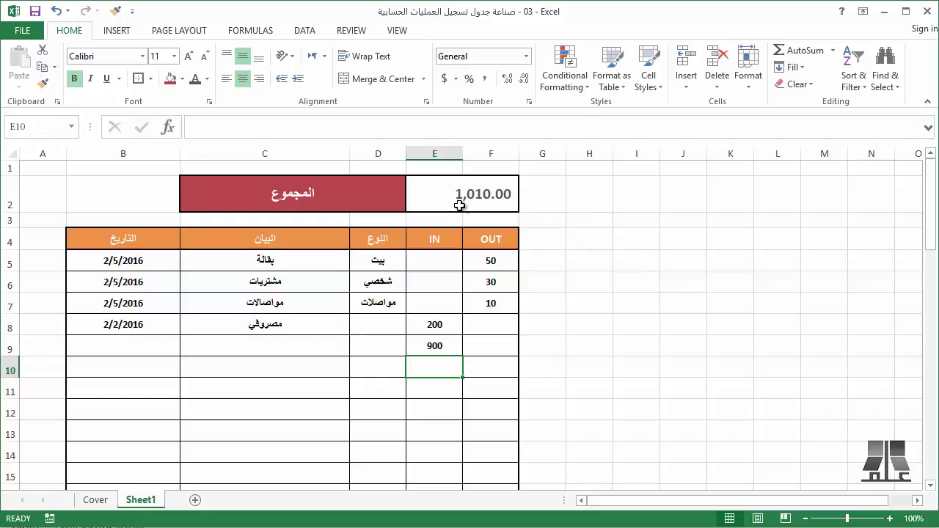
left_click(453, 347)
key("Delete")
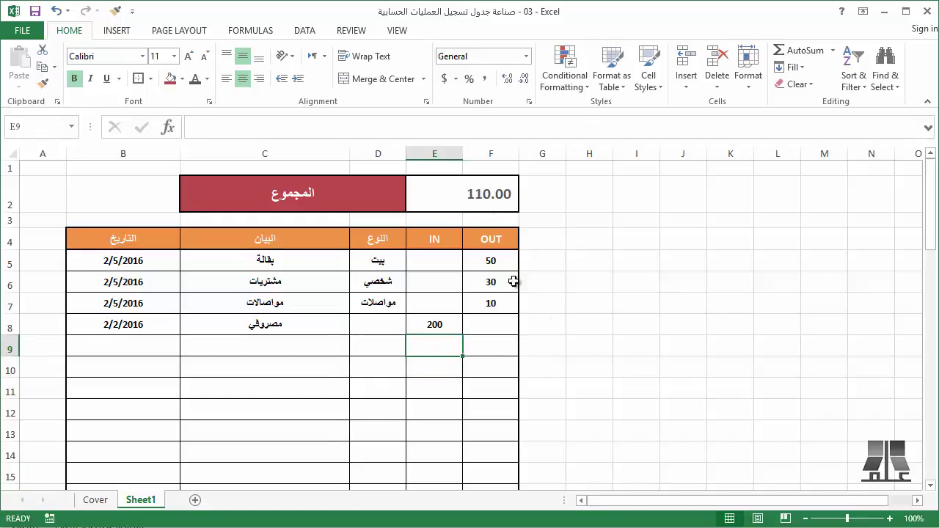
left_click_drag(491, 261, 434, 303)
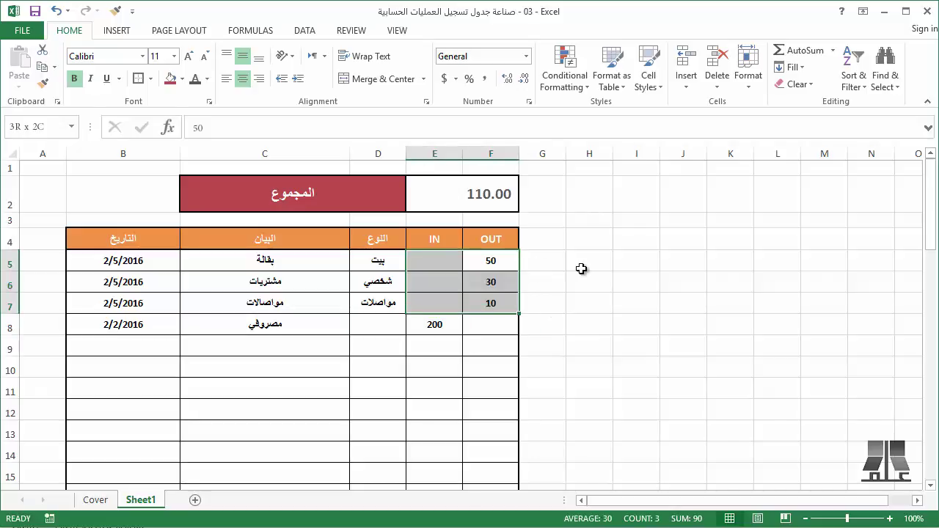
key("ctrl+shift+Down")
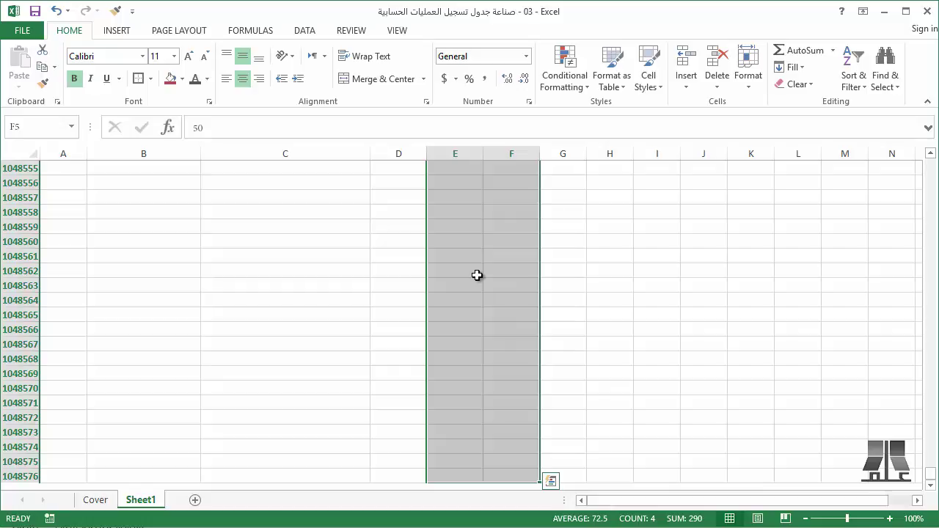
key("ctrl+Home")
left_click(493, 261)
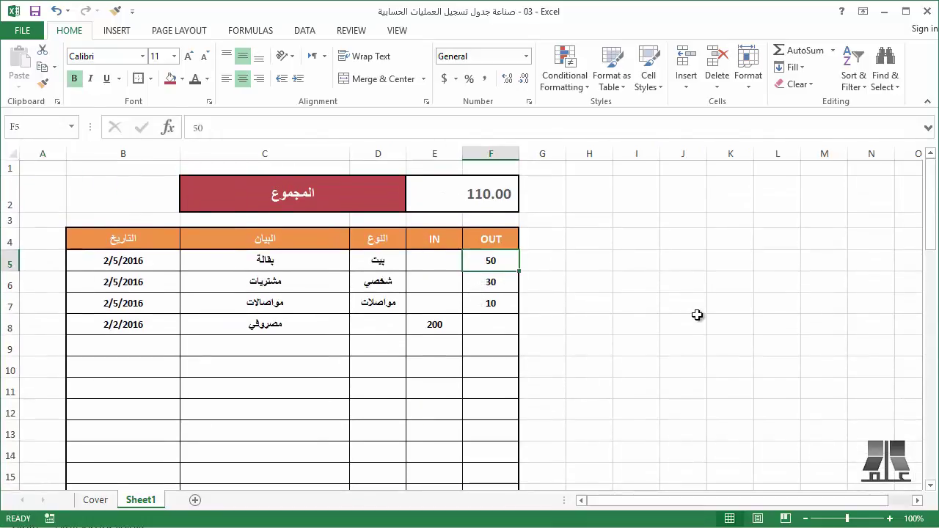
key("shift+Down")
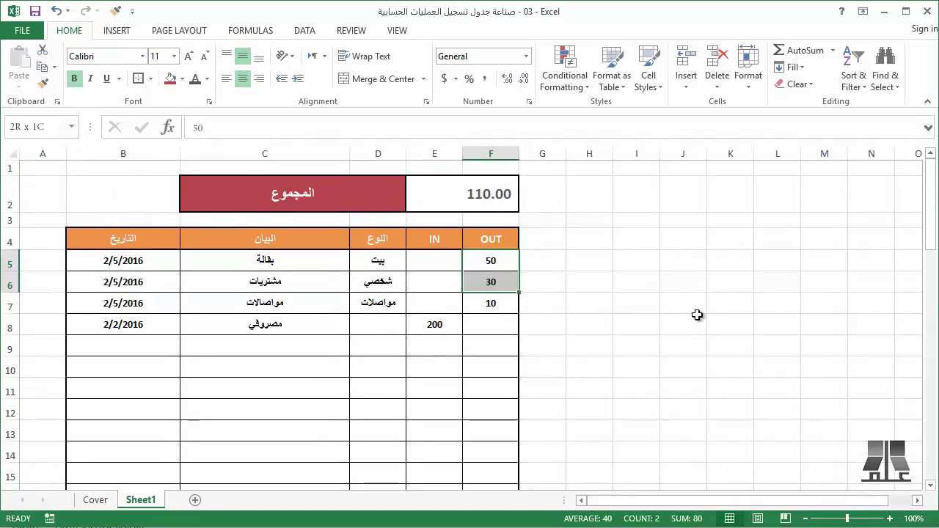
key("shift+Down")
key("shift+Up")
key("shift+Up")
key("shift+Up")
key("shift+Down")
key("ctrl+shift+Down")
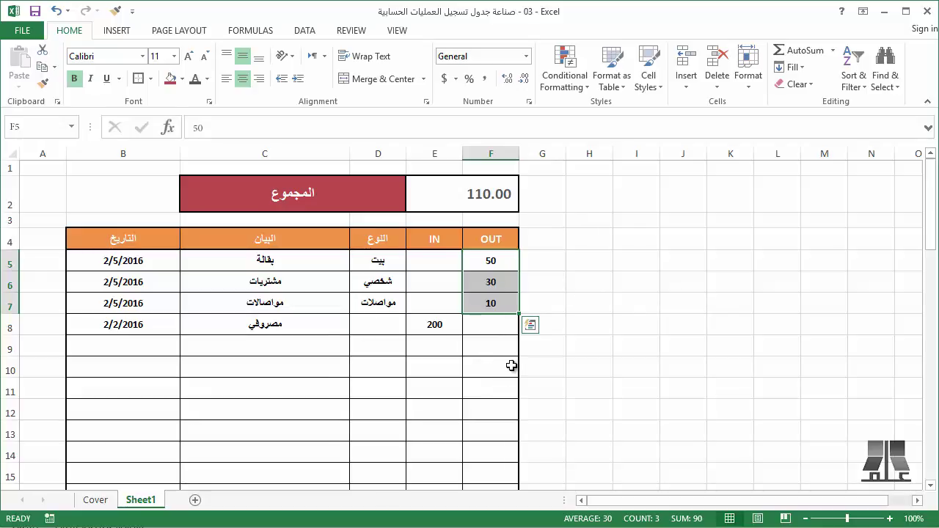
key("Up")
key("Down")
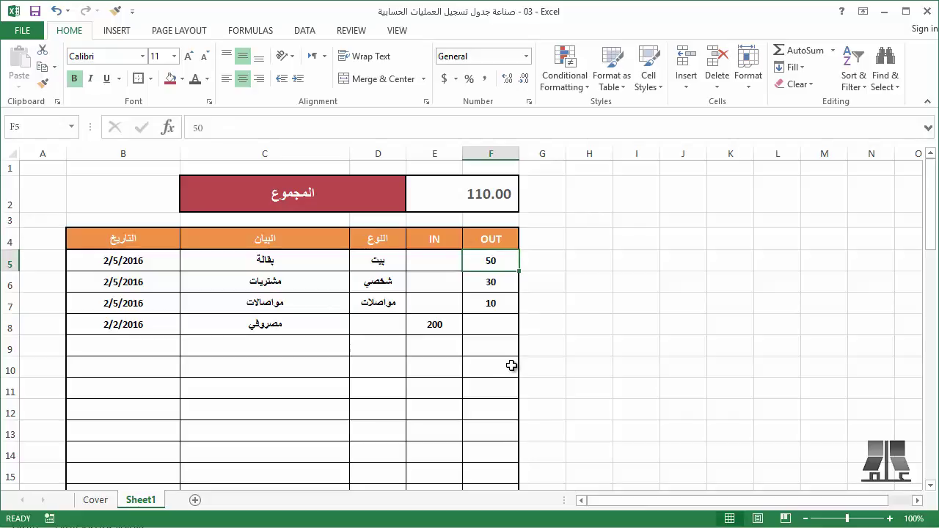
key("shift+Left")
key("shift+Down")
key("shift+Down")
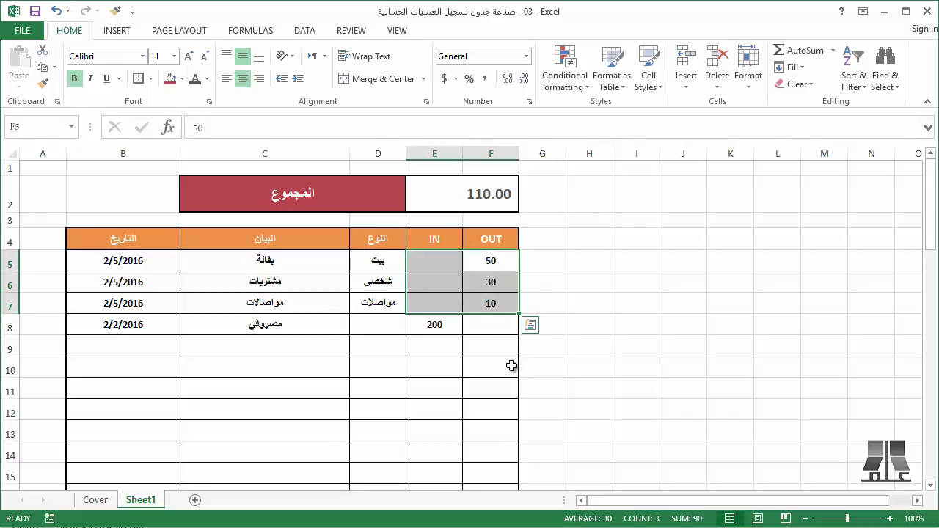
key("ctrl+shift+Down")
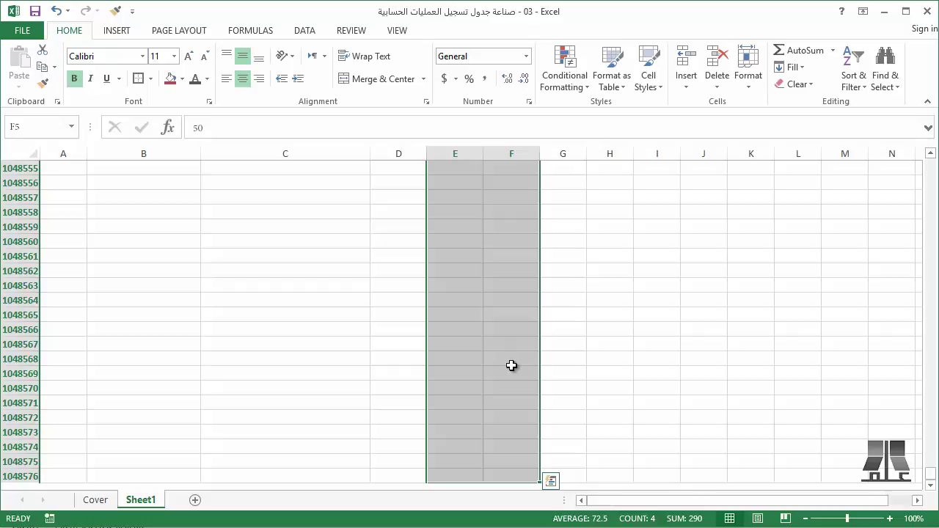
key("ctrl+shift+Up")
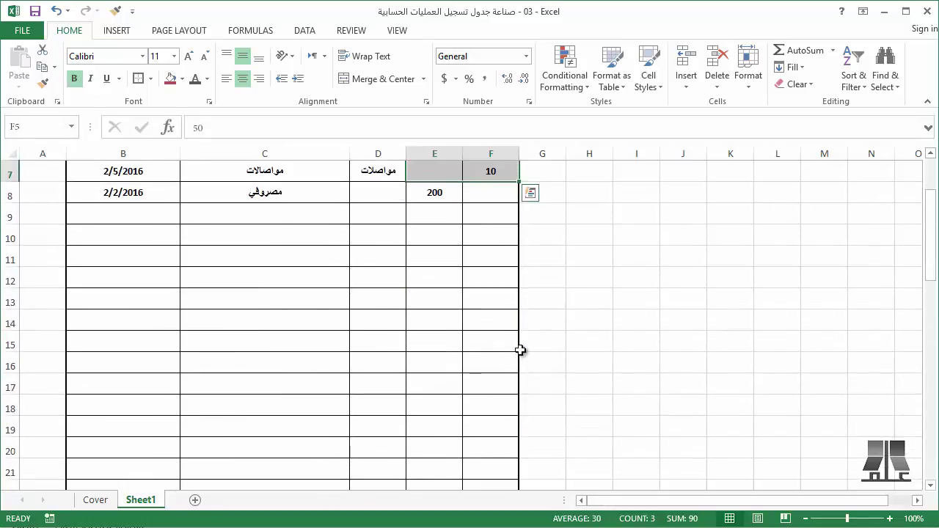
scroll(438, 199, "up", 2)
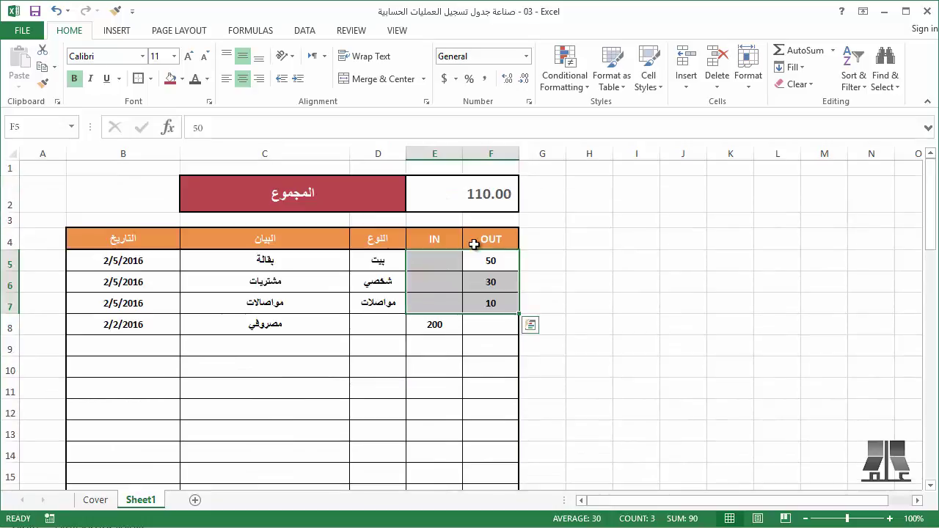
left_click(489, 258)
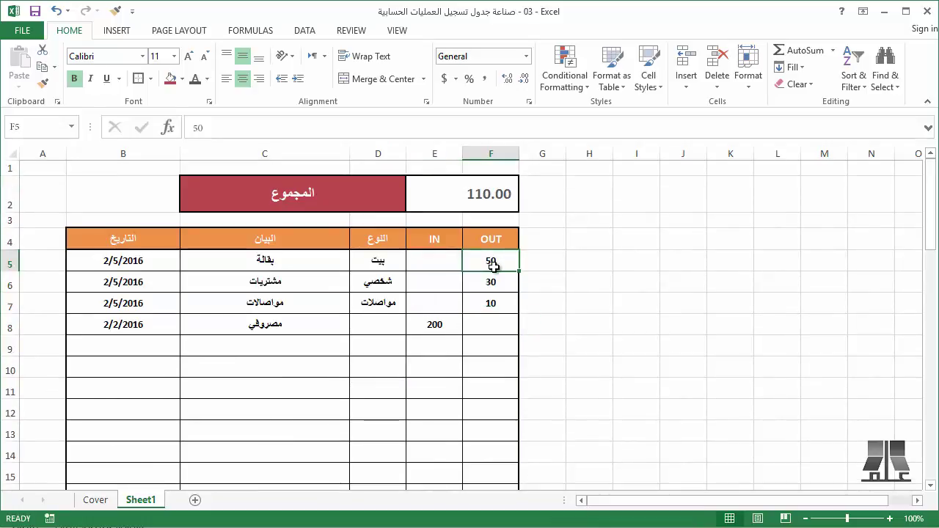
left_click(449, 262)
key("shift+Right")
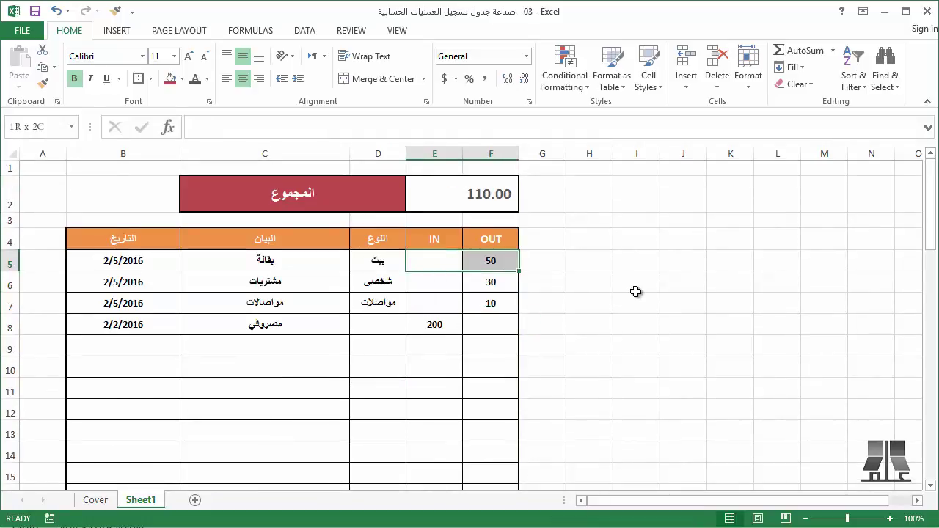
key("shift+Down")
key("shift+Down")
key("shift+Down")
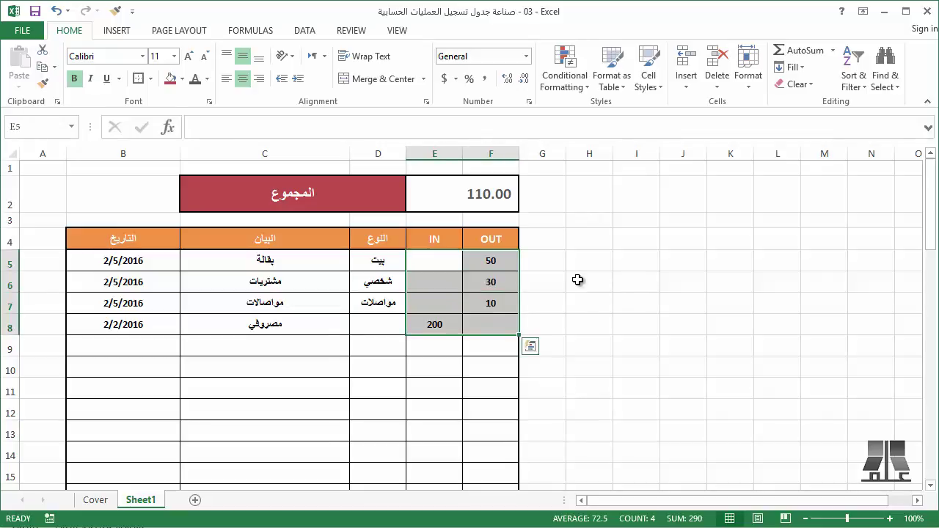
Apply two-decimal Comma Style to the IN and OUT cells E5:F52, so entries read 50.00, 30.00, 10.00 and 200.00.
mouse_move(494, 260)
left_mouse_down()
mouse_move(439, 260)
mouse_move(411, 491)
left_mouse_up()
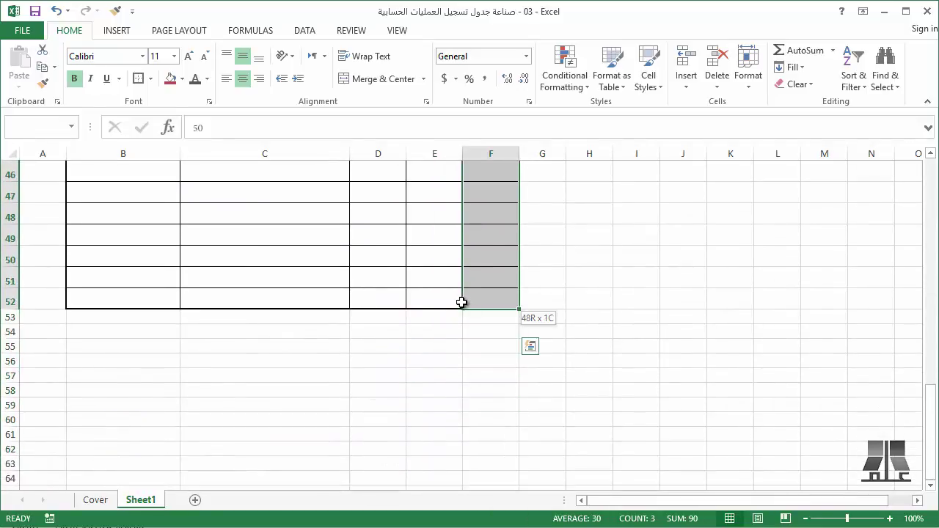
left_click_drag(411, 490, 453, 301)
left_click(484, 78)
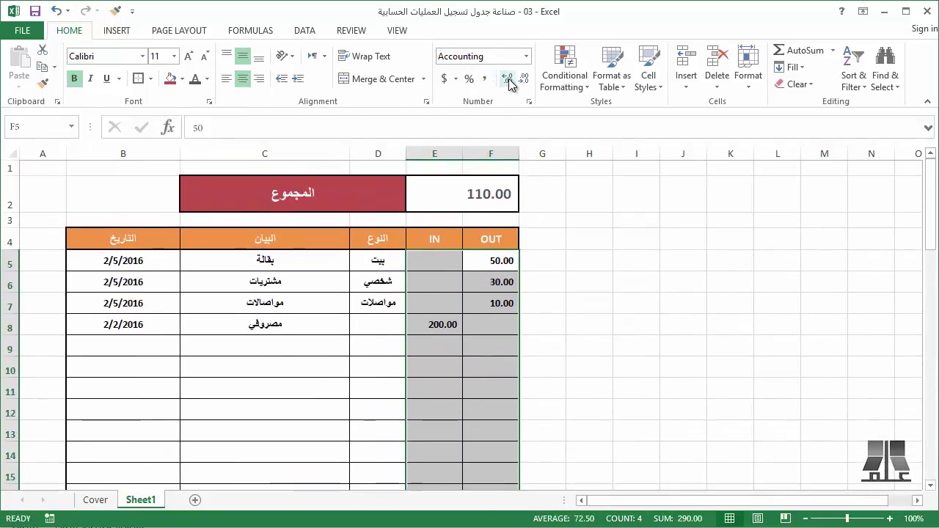
left_click(508, 78)
left_click(523, 79)
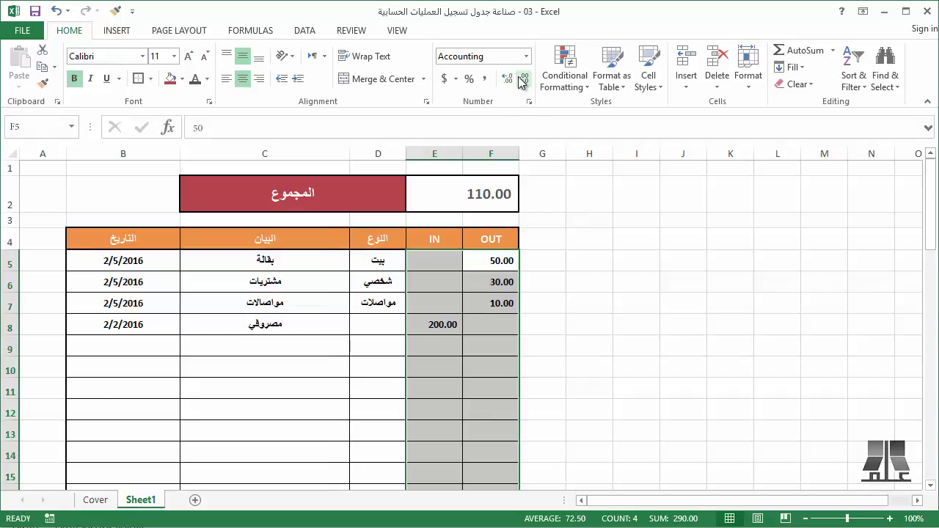
left_click(501, 304)
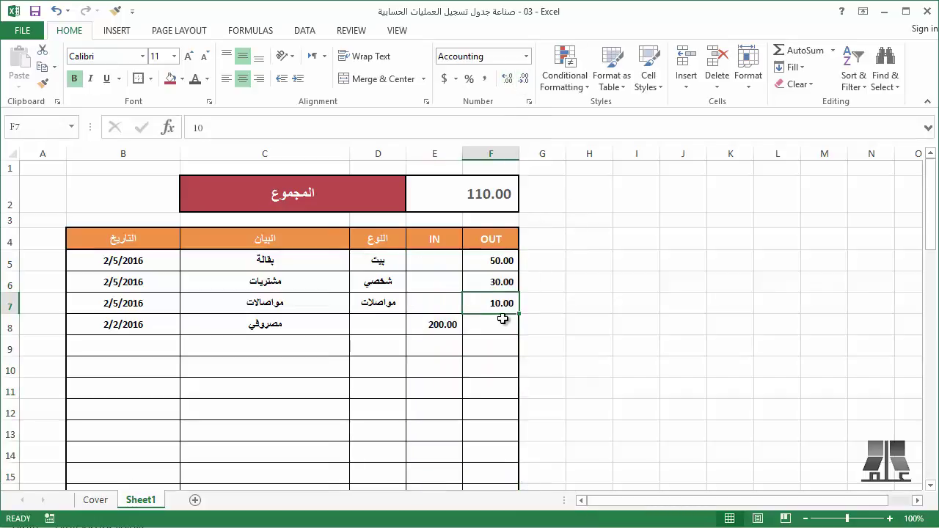